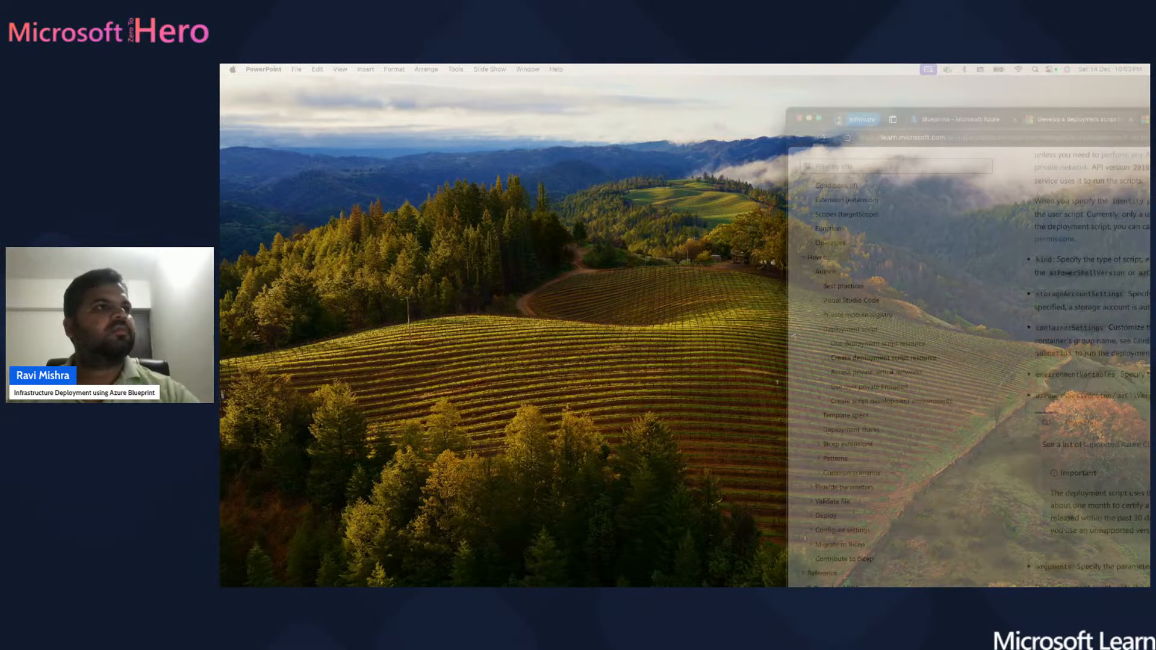
# - Bring the Edge window showing the Bicep deployment script article onto the screen
pyautogui.moveTo(1149, 109); pyautogui.dragTo(956, 103)
# - Maximize the browser, check the cloudlab subscription in Subscriptions, and return to the portal Home
pyautogui.doubleClick(943, 104)
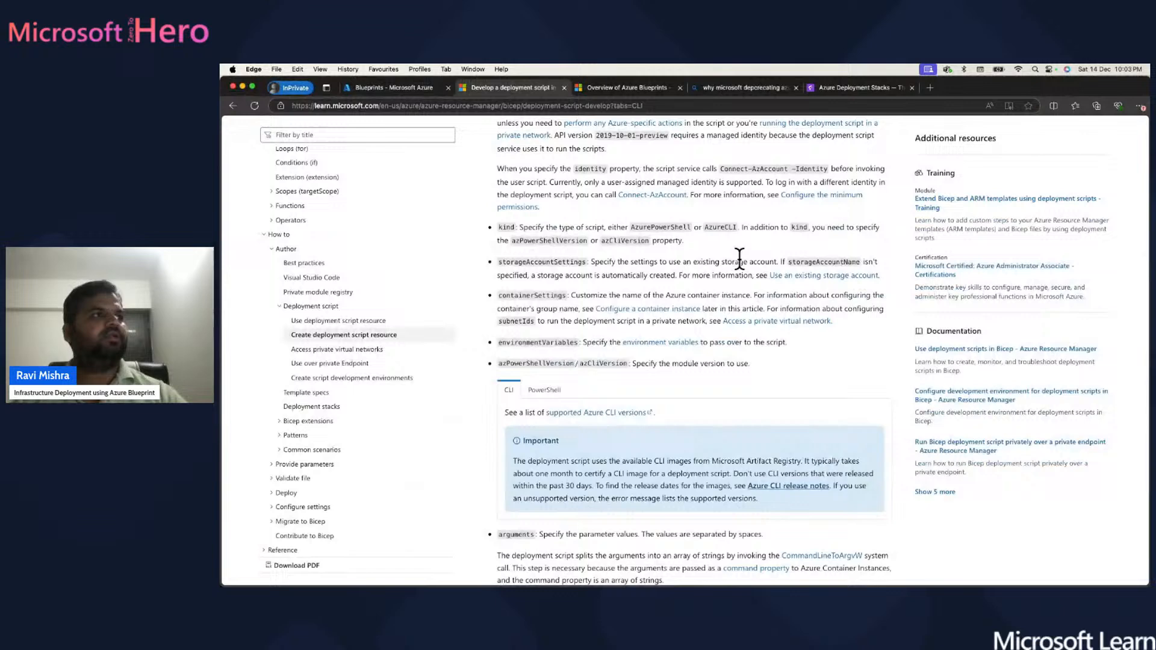
pyautogui.click(363, 87)
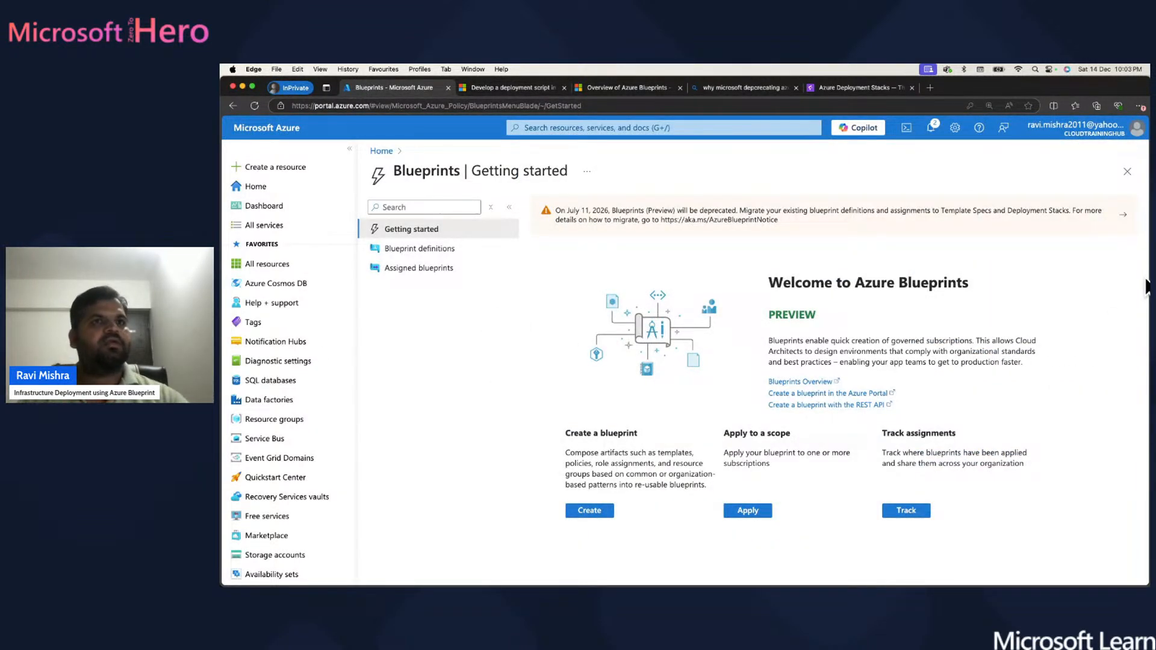
pyautogui.click(381, 151)
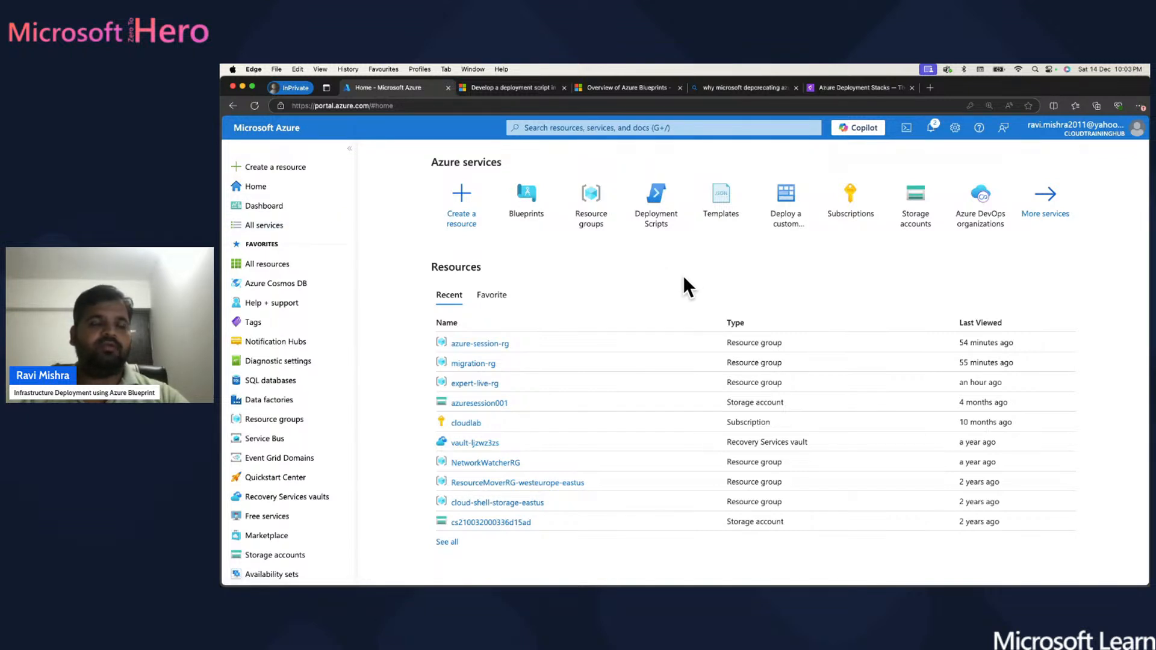
pyautogui.click(854, 210)
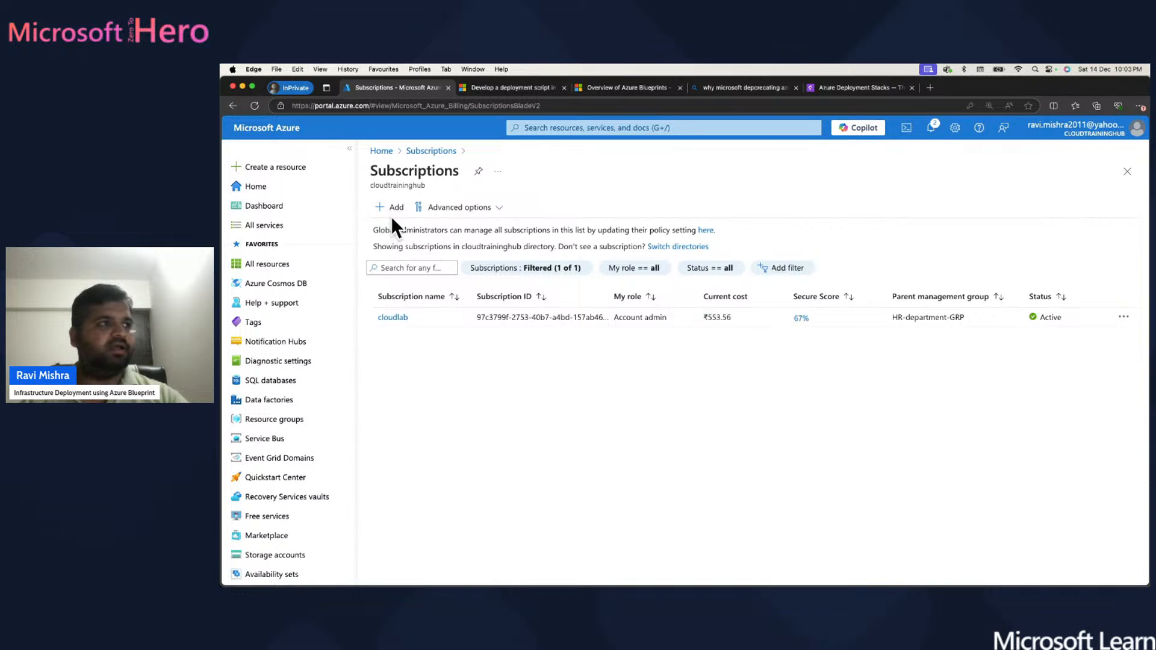
pyautogui.click(381, 152)
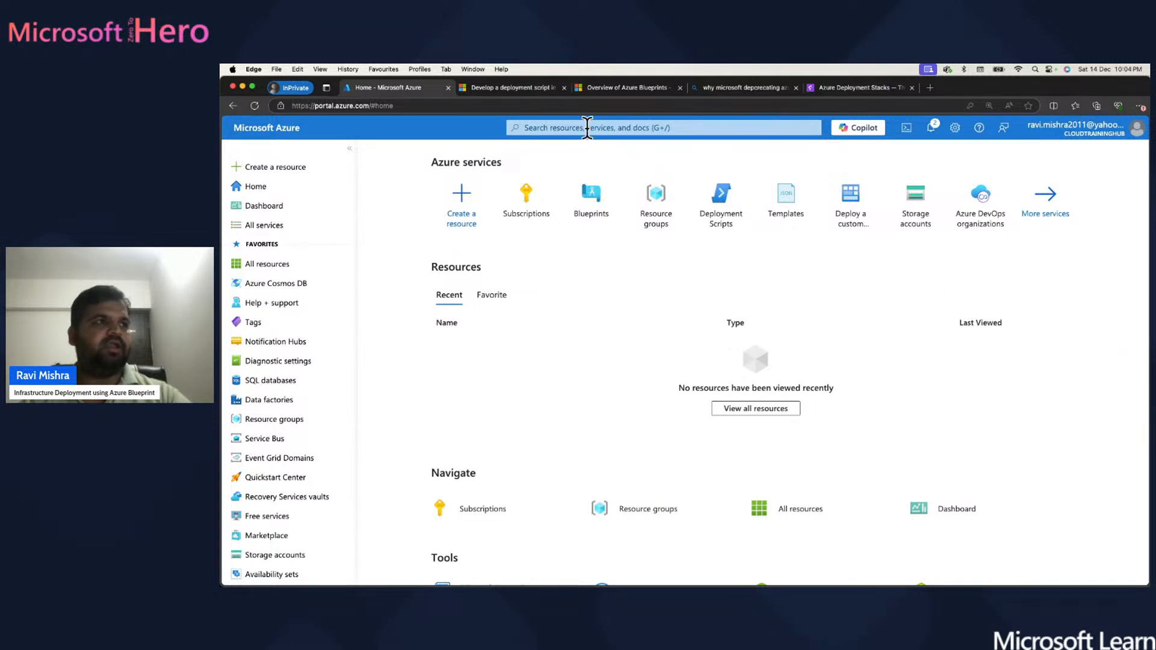
# - Search the portal for 'blueprint' and open the Blueprints service
pyautogui.click(588, 128)
pyautogui.write('blueprint')
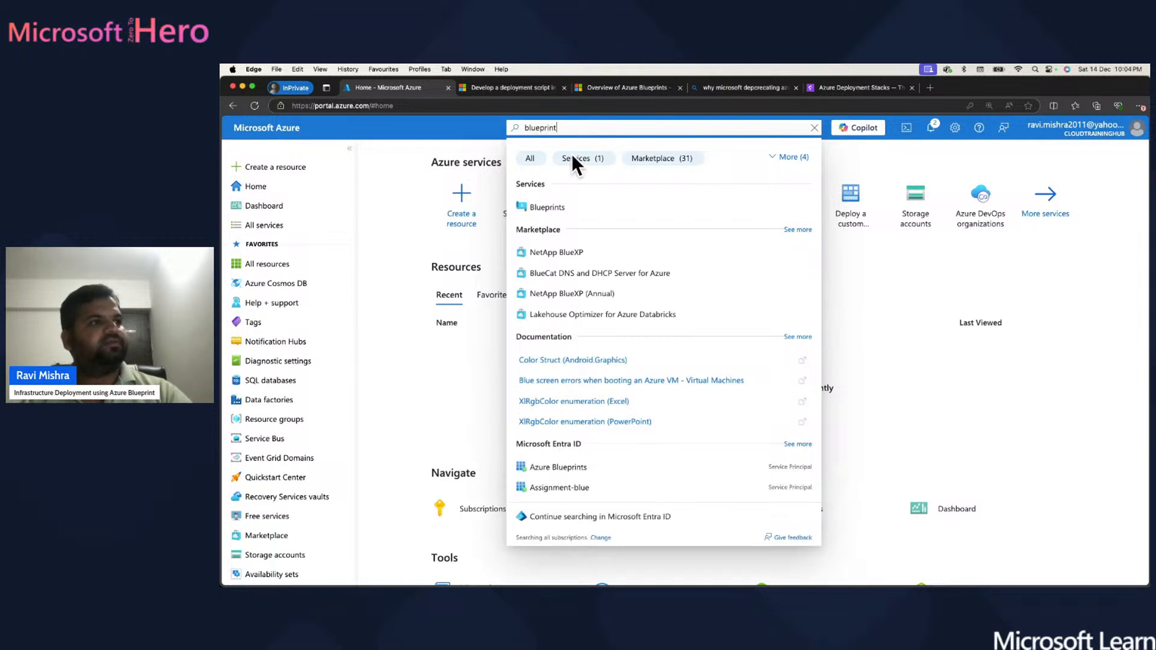
pyautogui.click(553, 209)
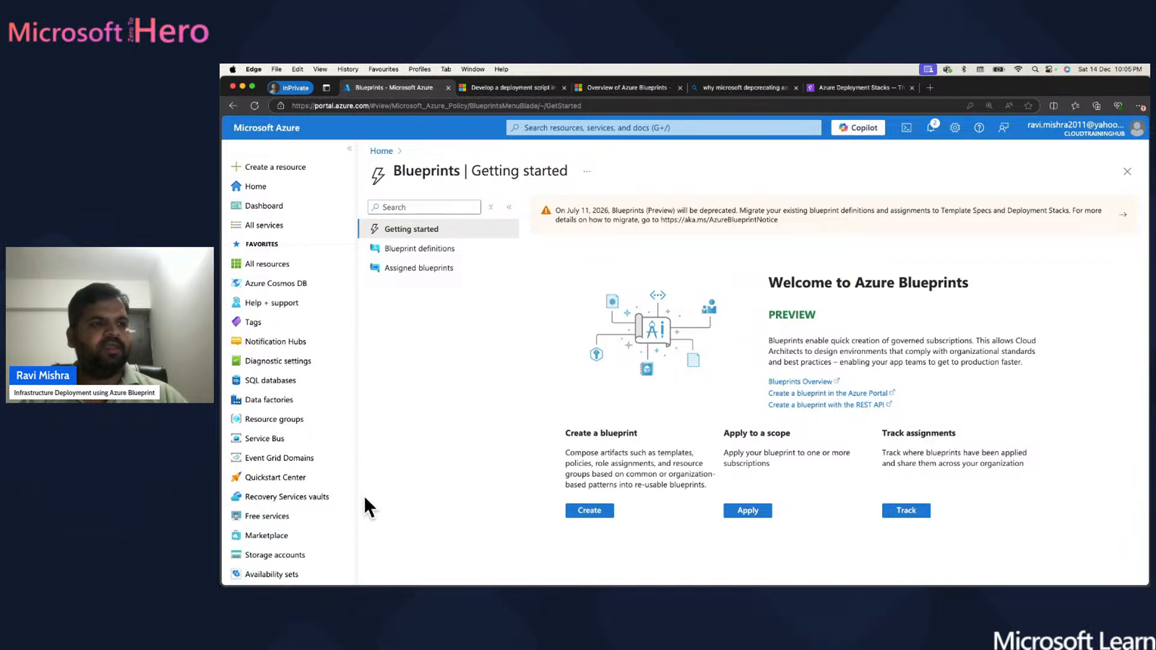
# - Open the Blueprints Overview article in a new tab, then go back to the portal tab
pyautogui.click(801, 383)
pyautogui.click(609, 92)
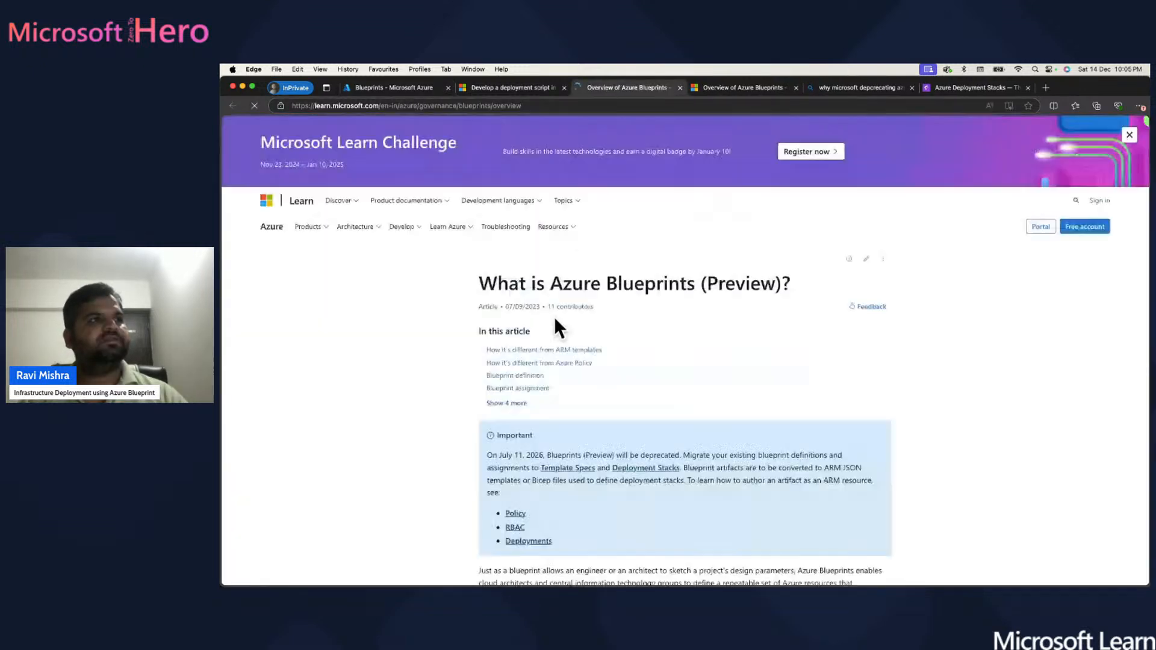
pyautogui.click(368, 86)
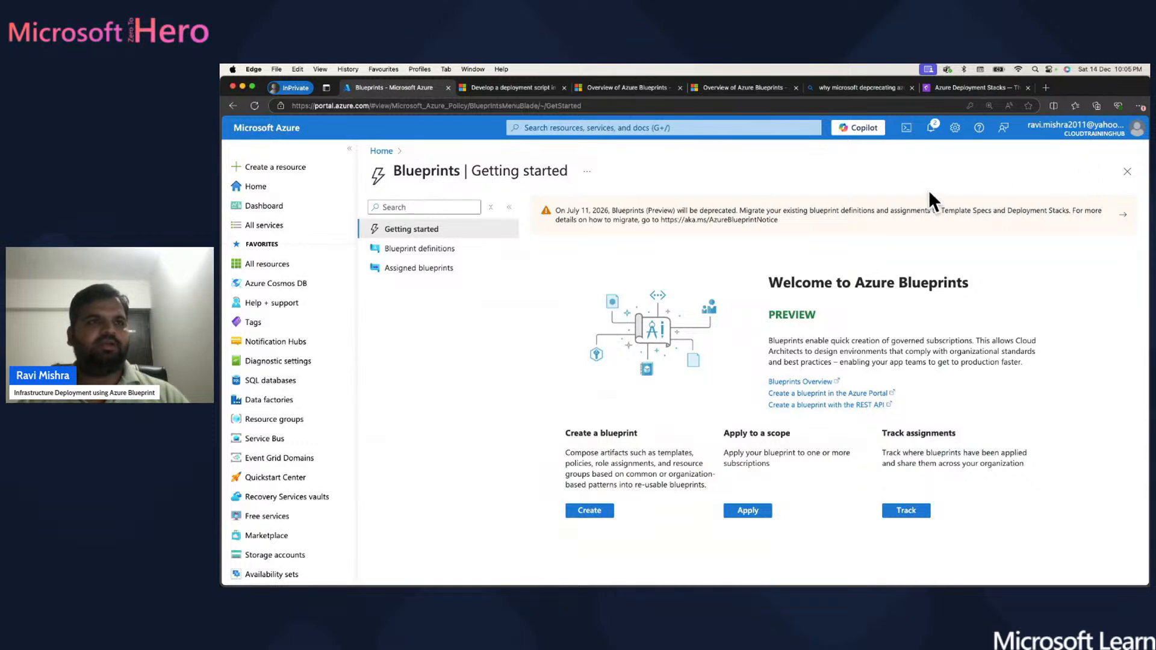
# - Open Copilot, dismiss its introduction card, and close the Copilot pane
pyautogui.click(856, 129)
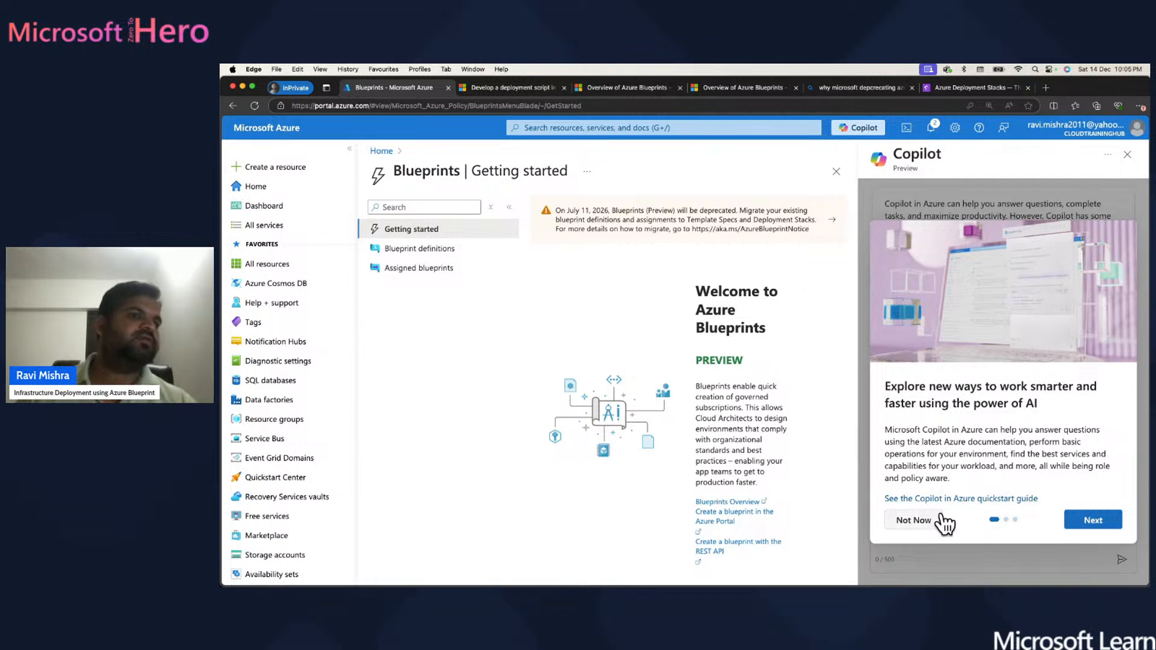
pyautogui.click(913, 523)
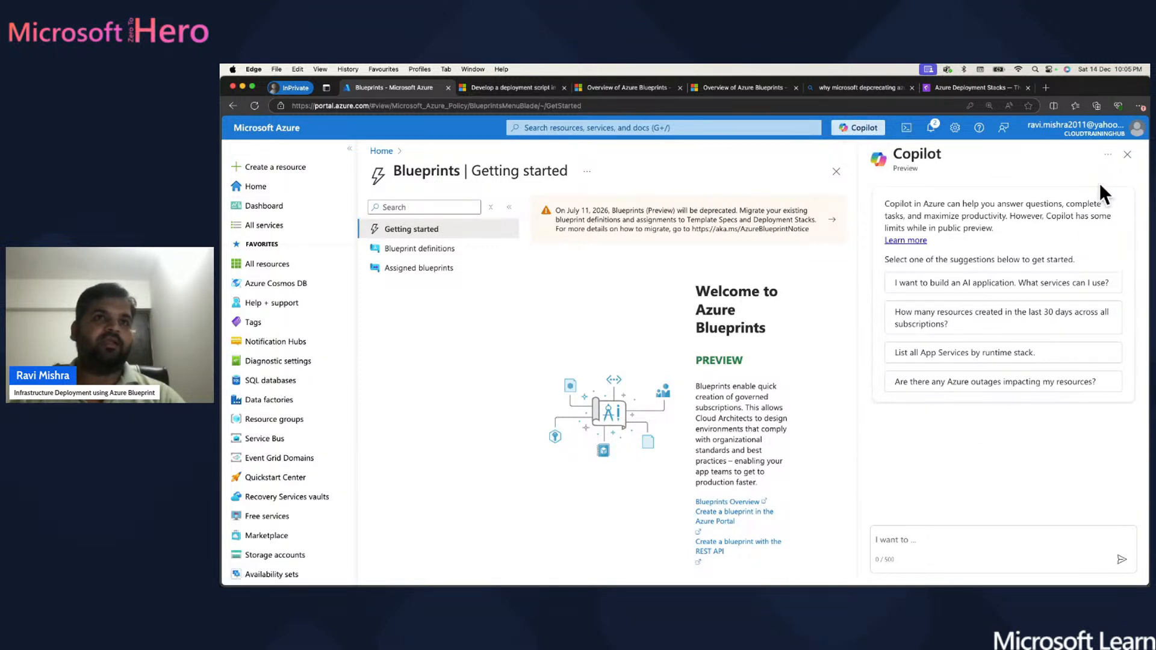
pyautogui.click(1127, 156)
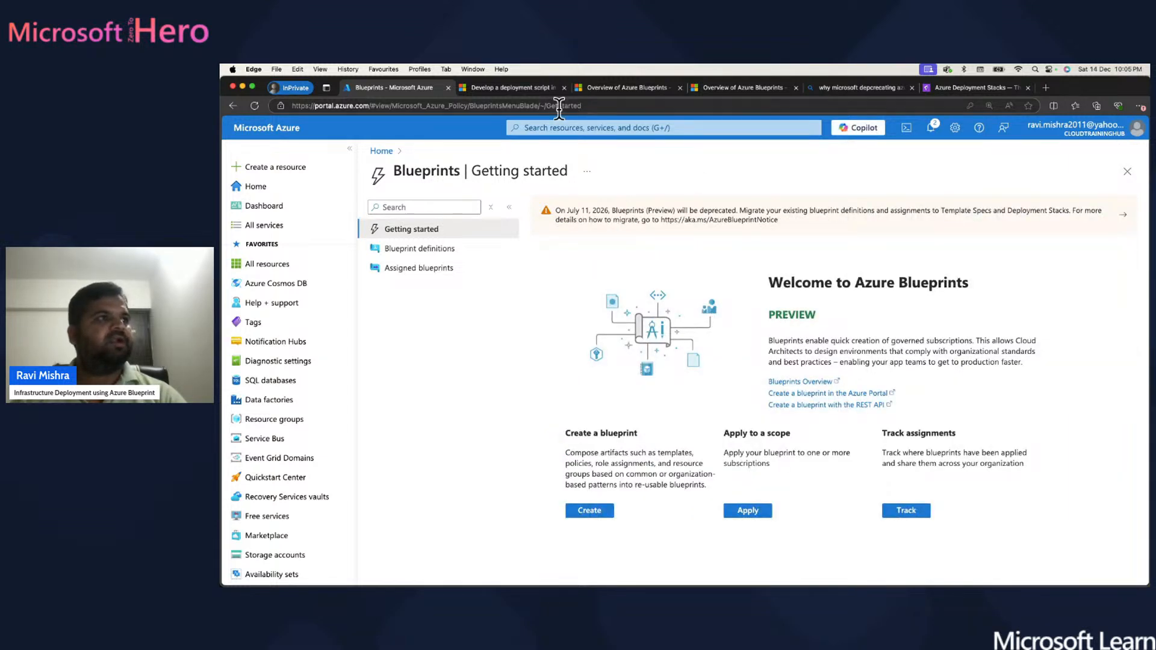
pyautogui.click(621, 89)
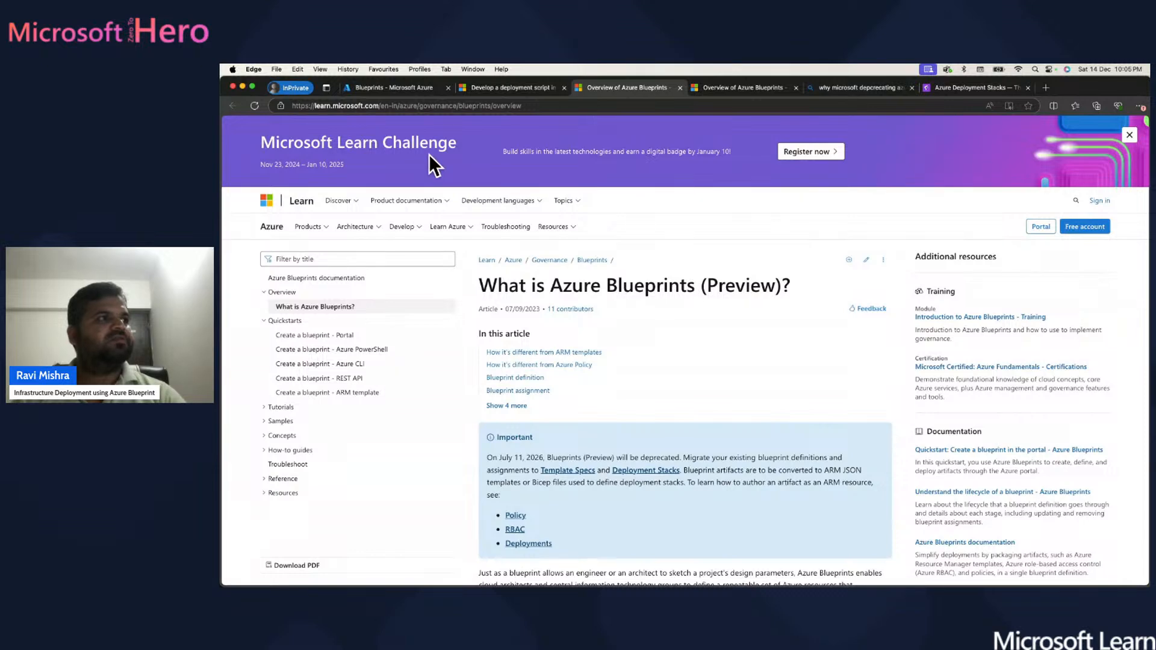
pyautogui.scroll(-1, 702, 370)
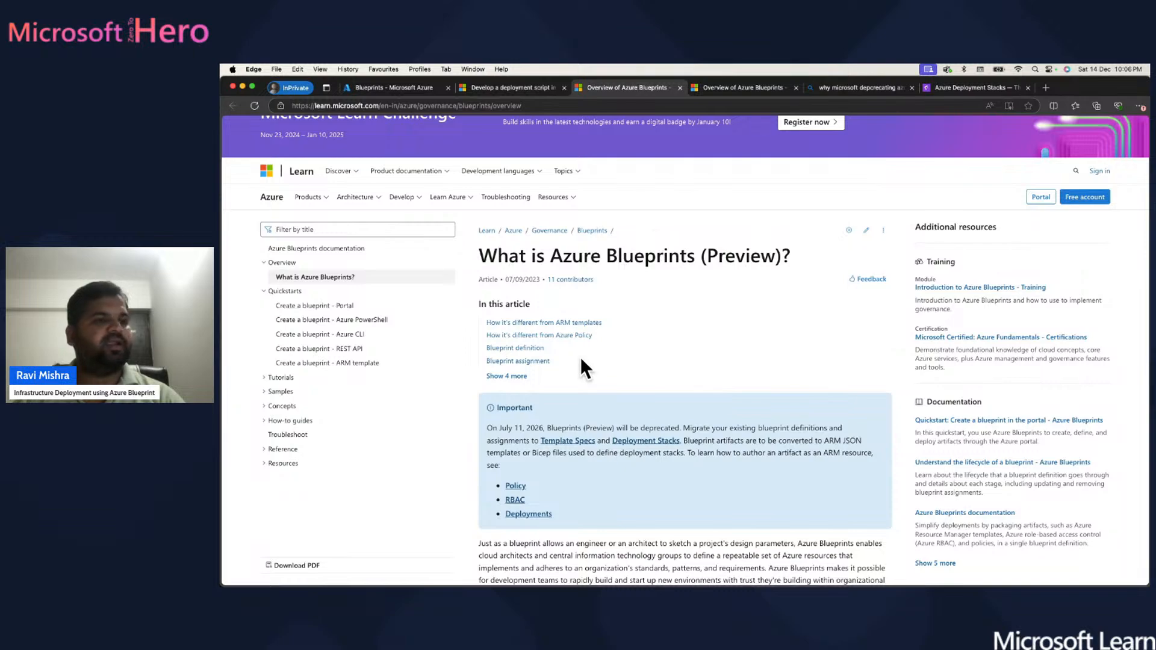
pyautogui.scroll(-5, 662, 352)
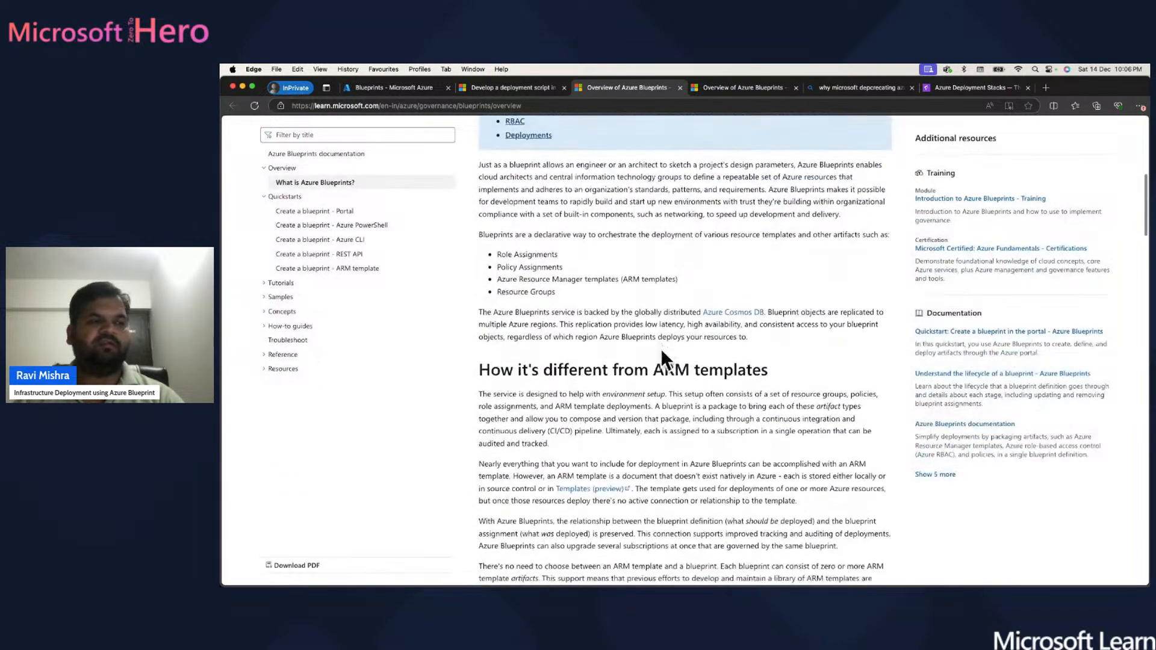
pyautogui.scroll(1, 661, 349)
pyautogui.scroll(-3, 661, 349)
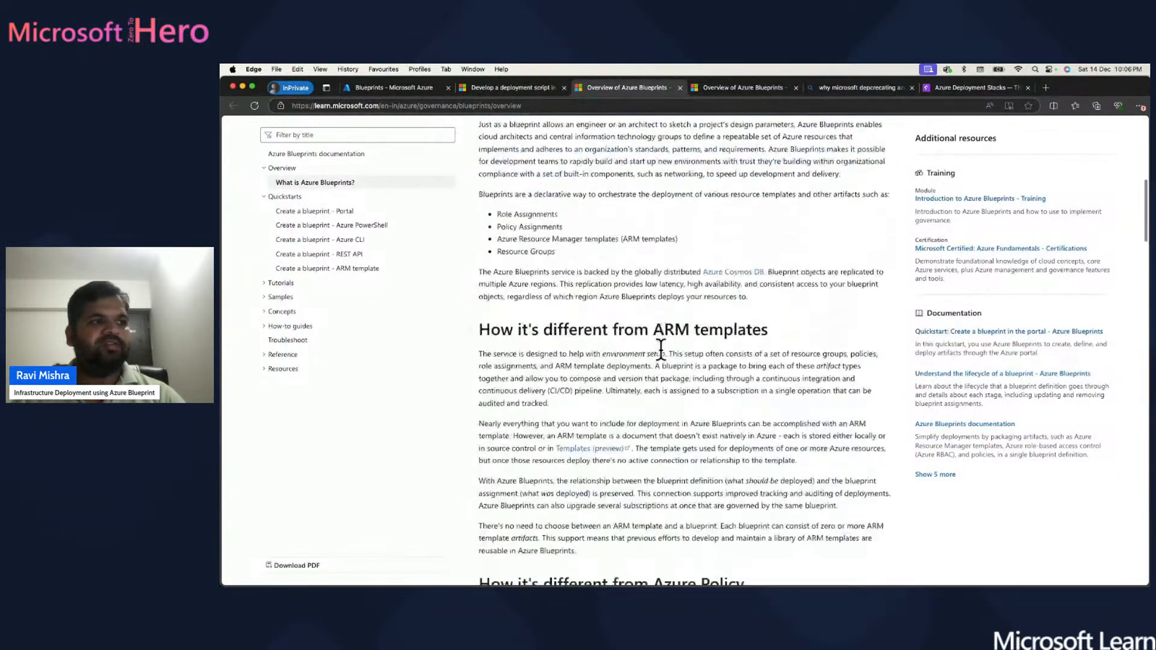
pyautogui.scroll(2, 661, 350)
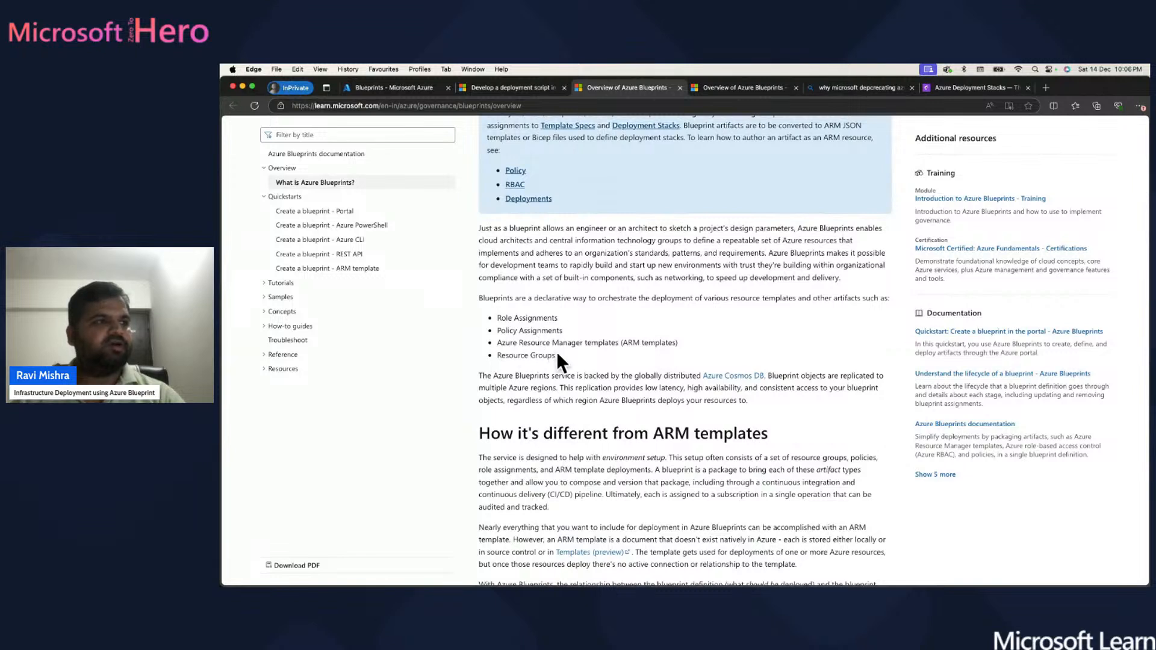
pyautogui.moveTo(560, 354); pyautogui.dragTo(488, 310)
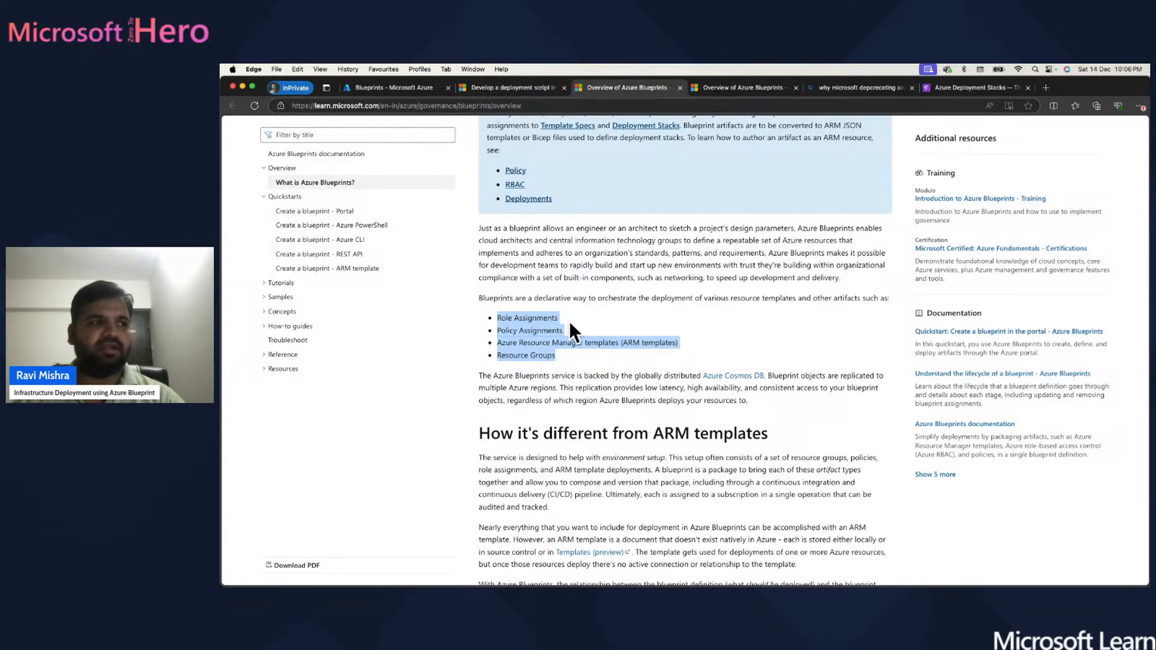
pyautogui.click(569, 355)
pyautogui.scroll(-5, 665, 363)
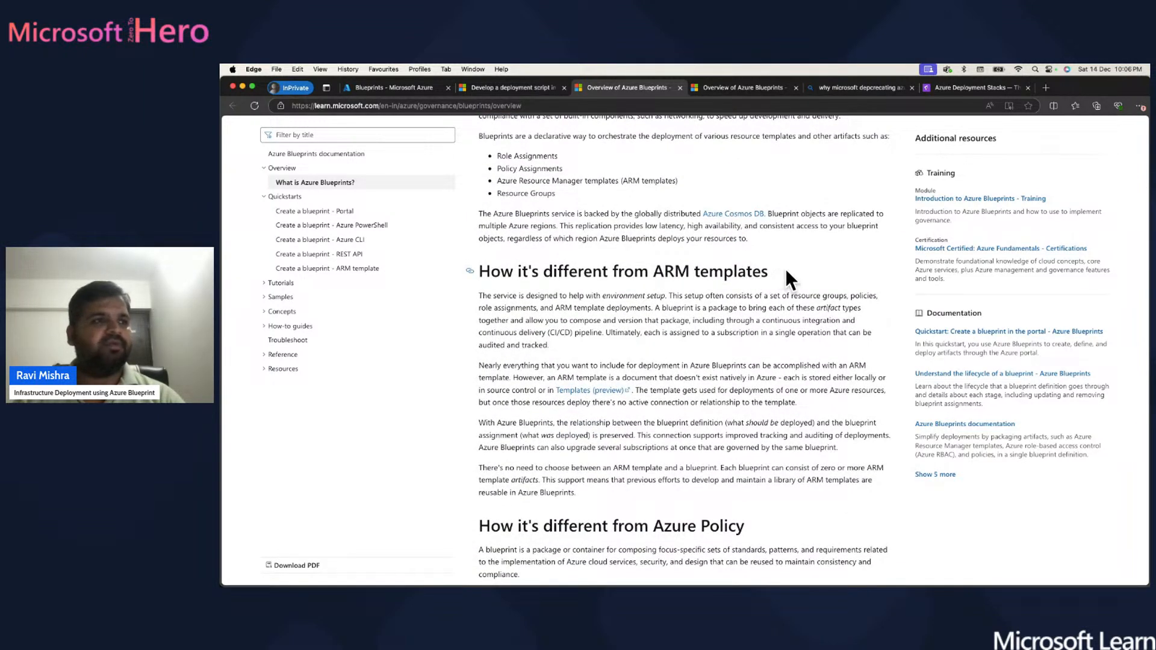
pyautogui.moveTo(785, 268); pyautogui.dragTo(545, 269)
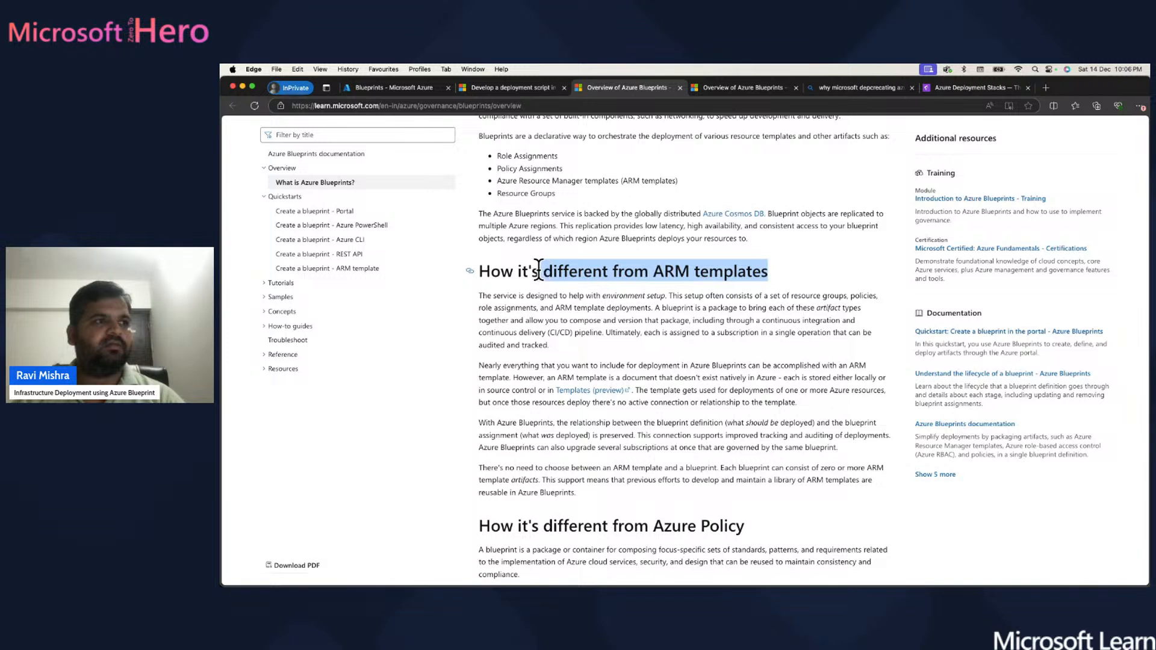
pyautogui.click(783, 260)
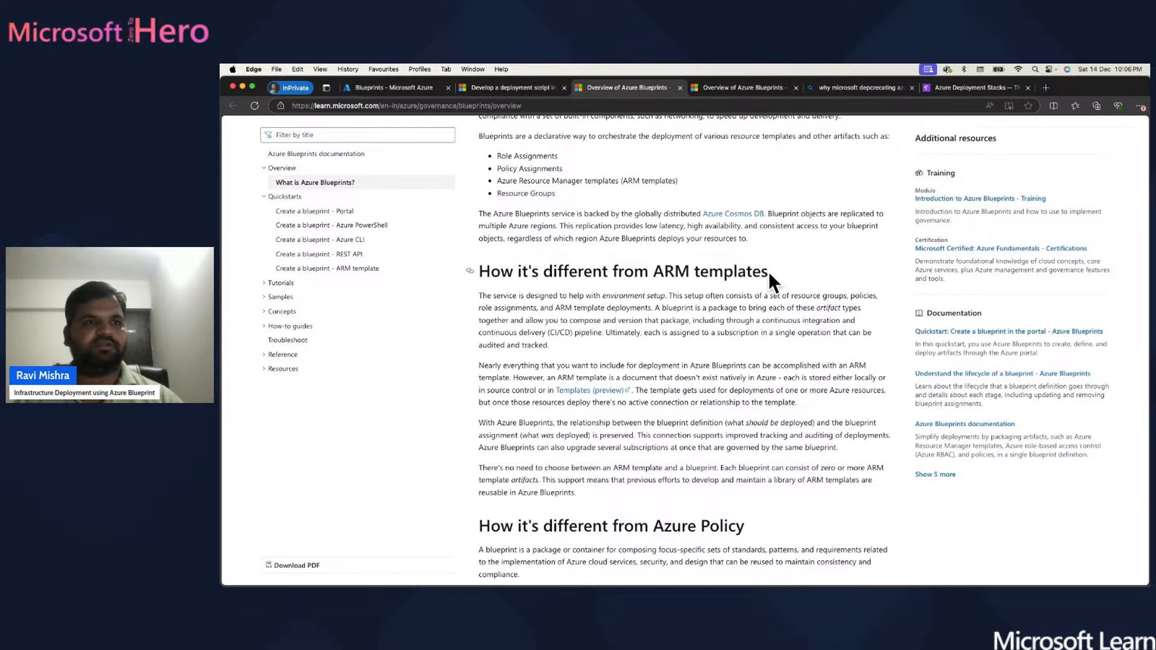
pyautogui.scroll(-5, 768, 272)
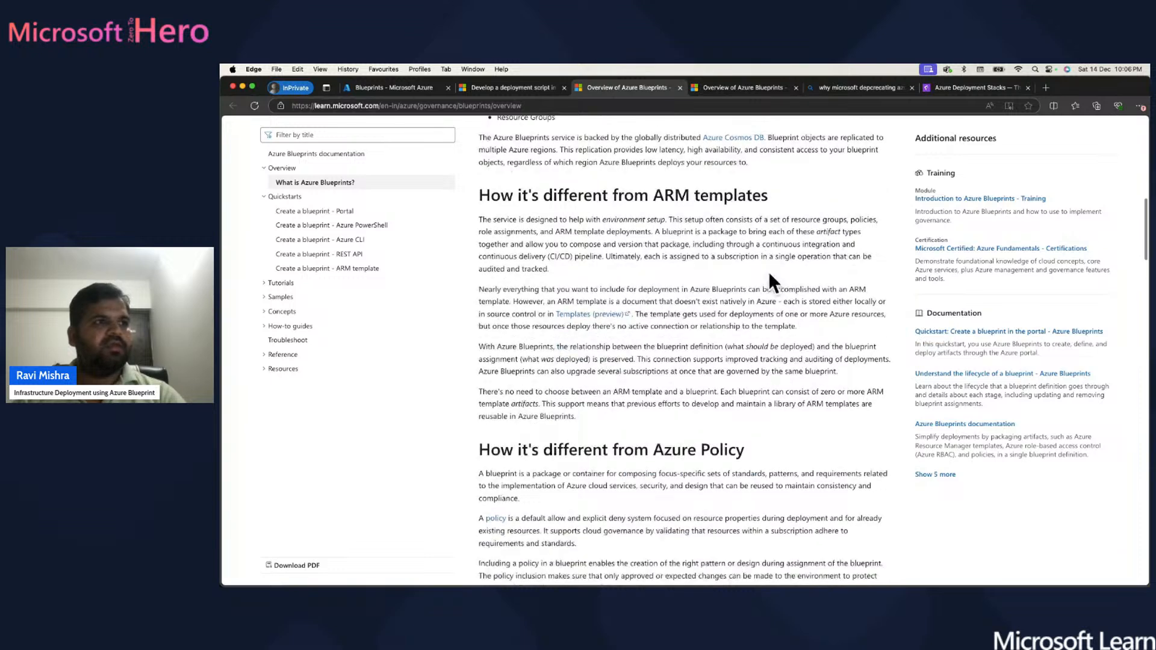
pyautogui.scroll(-2, 768, 272)
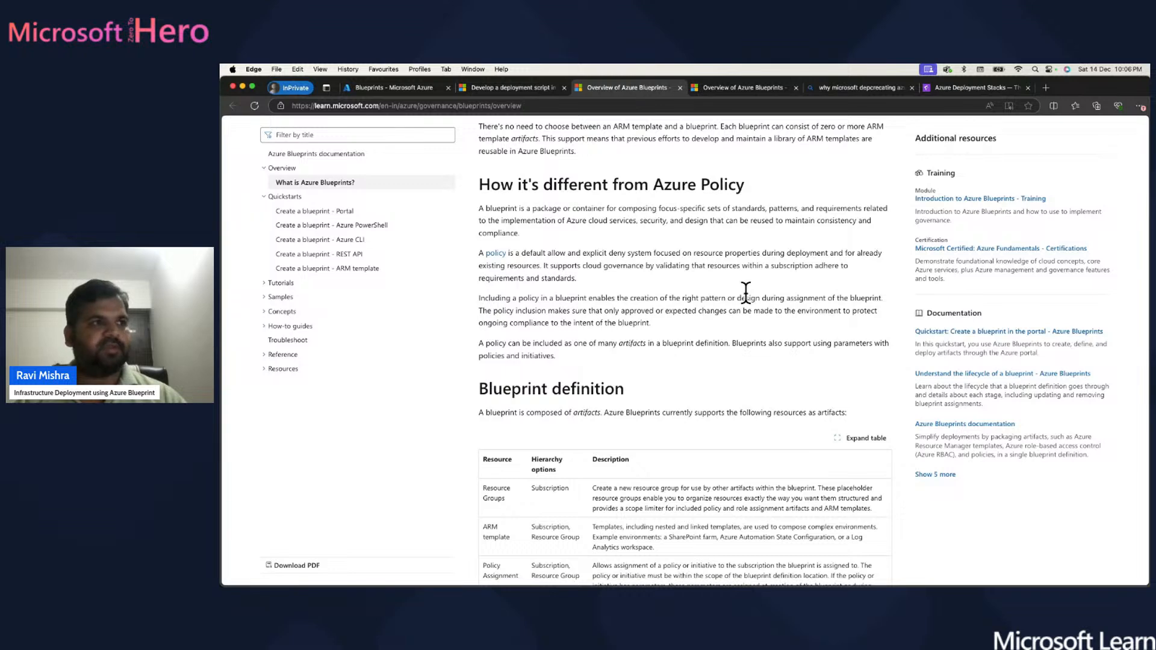
pyautogui.scroll(-5, 745, 291)
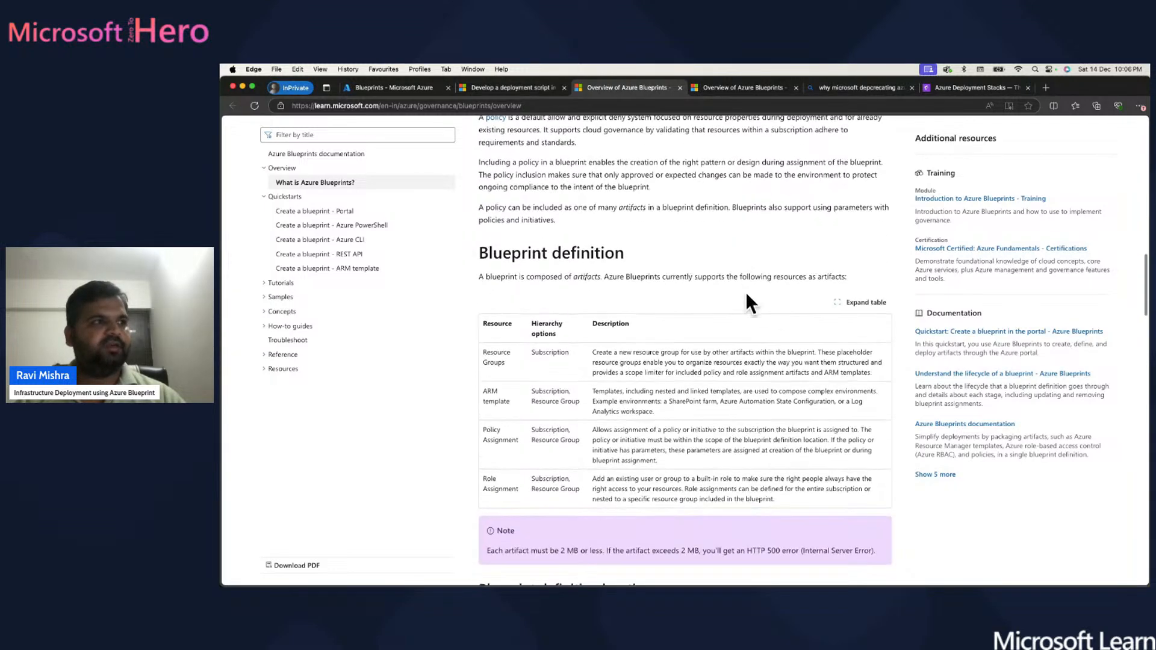
pyautogui.scroll(-4, 634, 217)
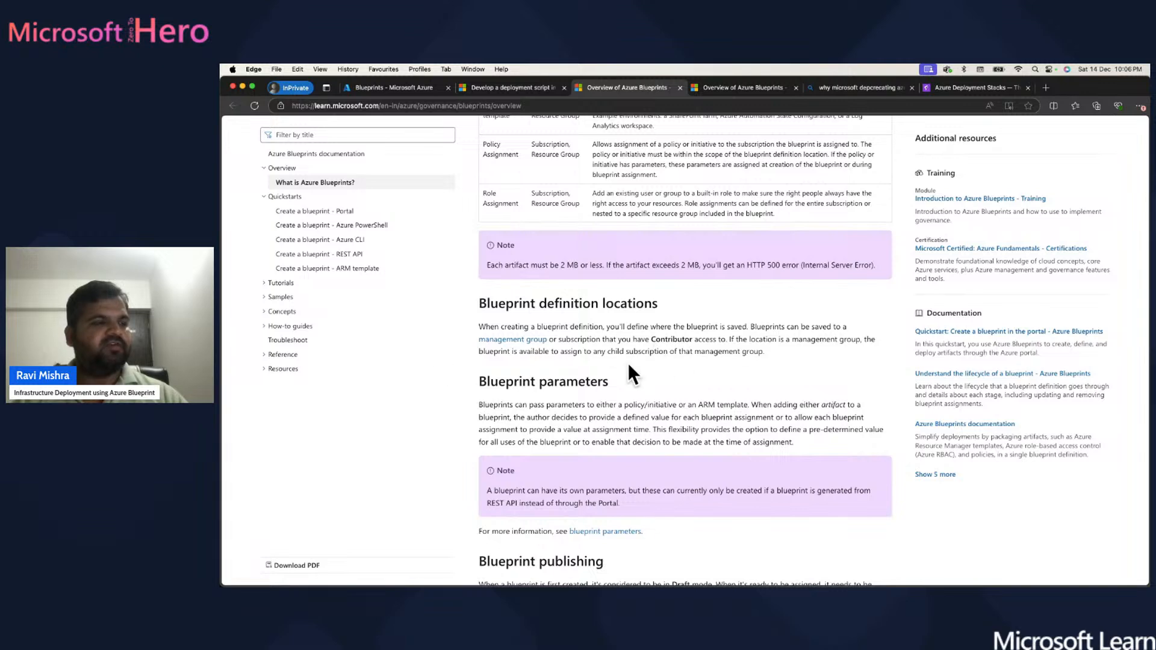
pyautogui.scroll(-1, 663, 365)
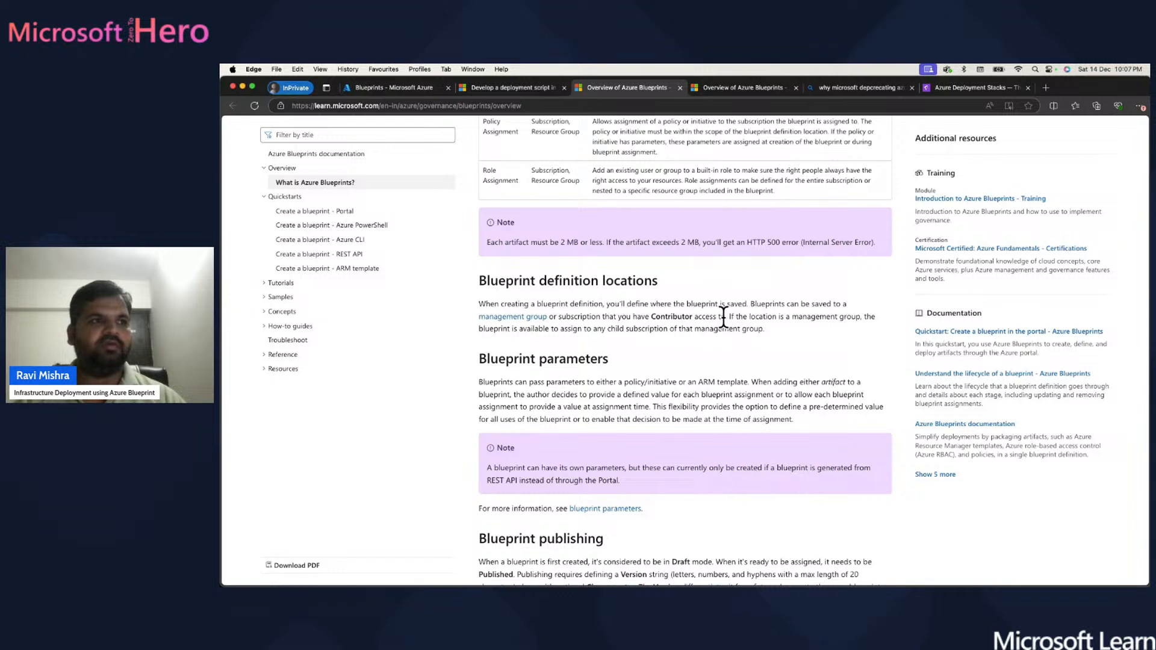
pyautogui.moveTo(725, 316); pyautogui.dragTo(653, 298)
pyautogui.moveTo(810, 295); pyautogui.dragTo(750, 304)
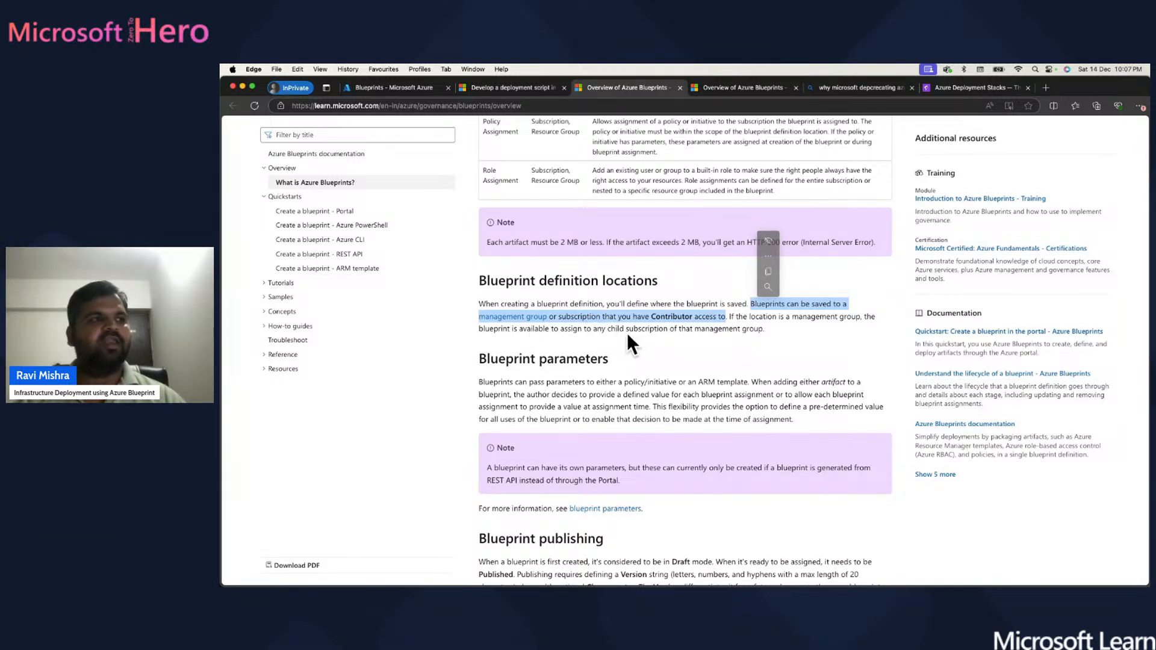
pyautogui.click(631, 338)
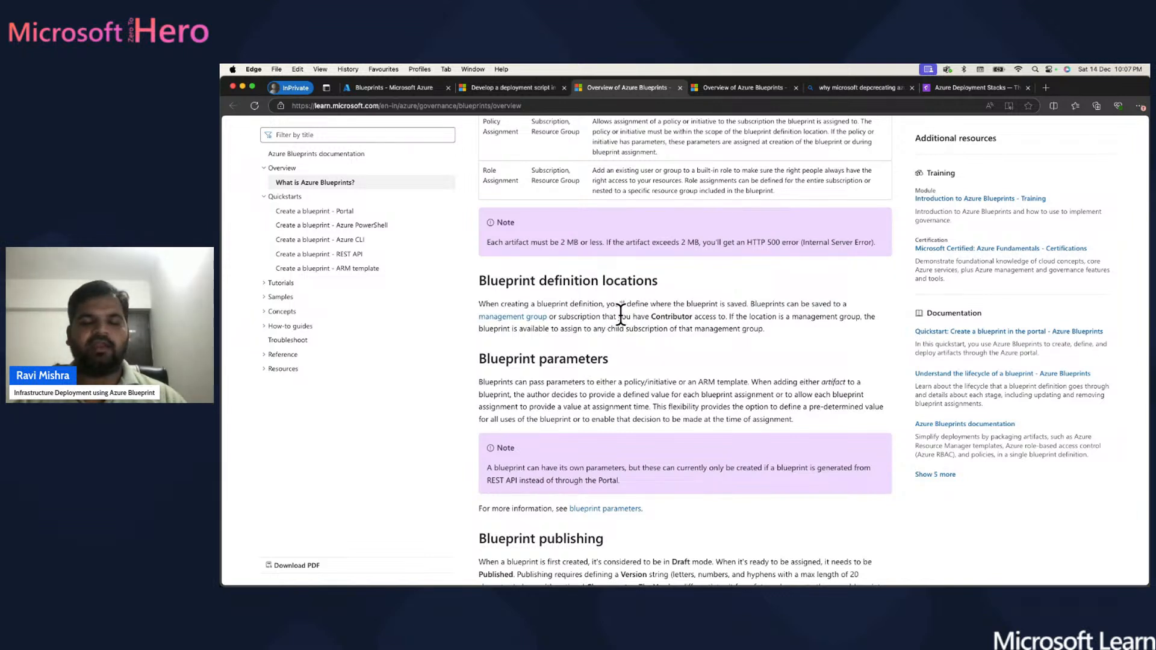
pyautogui.click(393, 86)
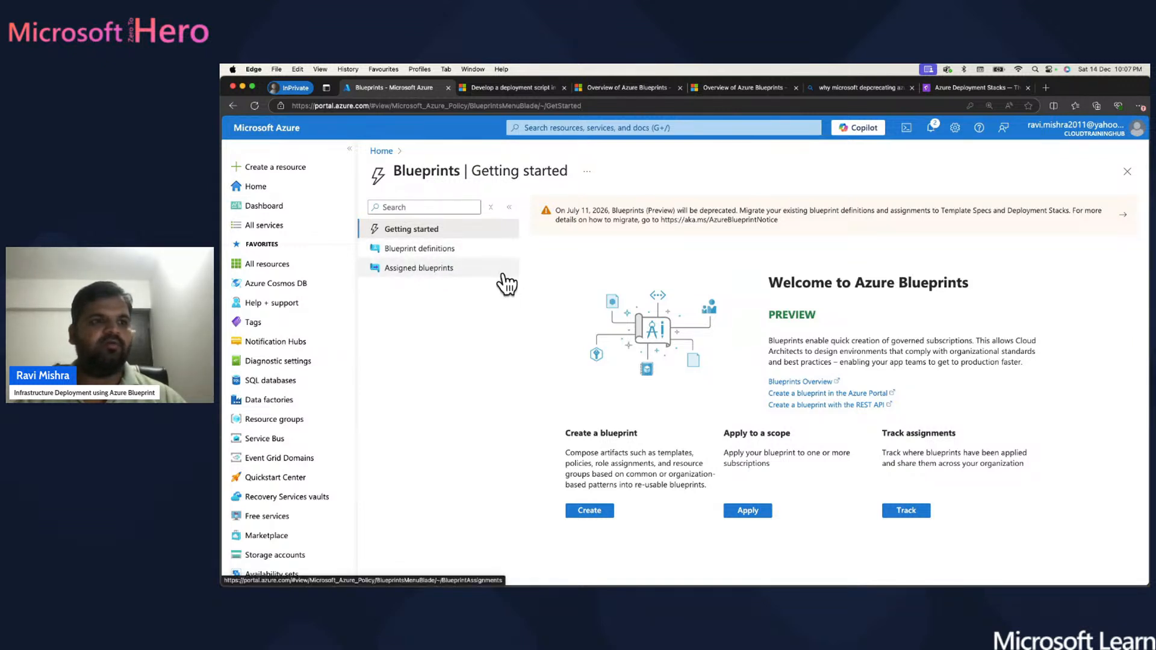
# - Read the Blueprints overview past the 'Blueprint parameters' section, then return to the portal's Blueprints tab
pyautogui.click(629, 88)
pyautogui.scroll(-3, 605, 361)
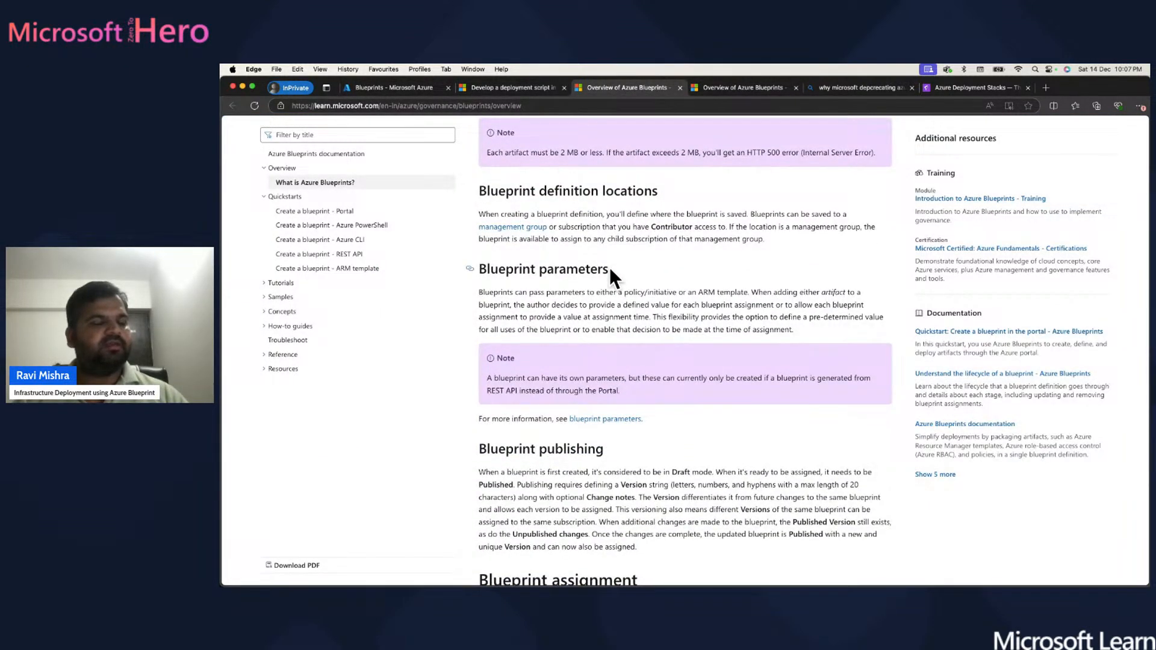
pyautogui.moveTo(609, 270); pyautogui.dragTo(474, 269)
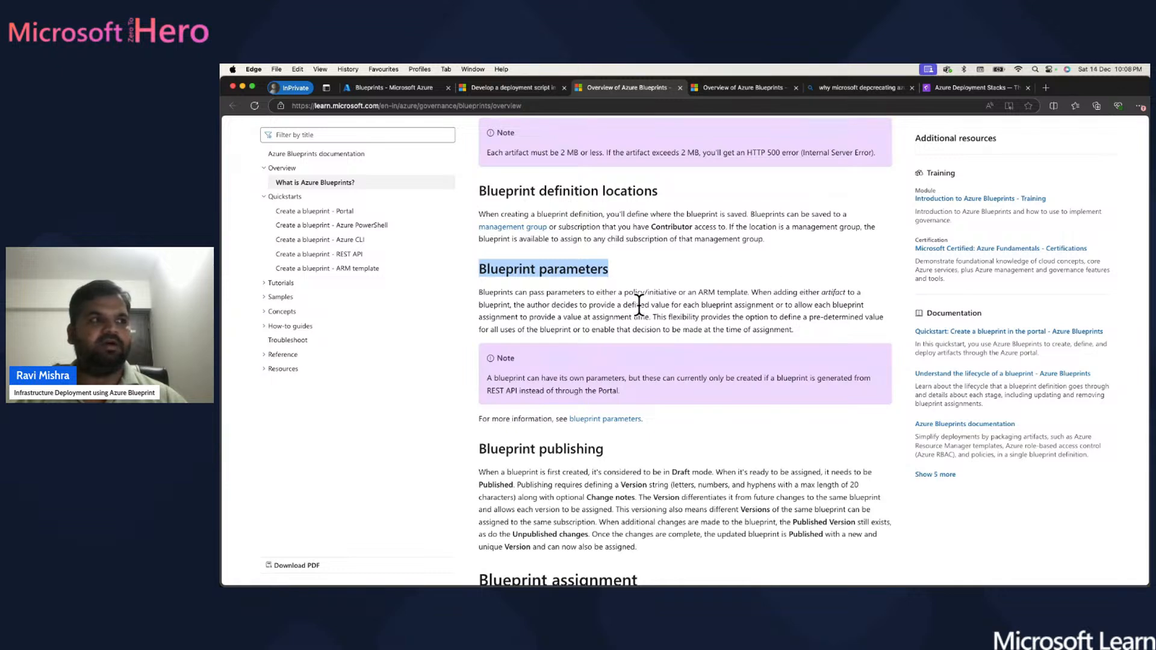
pyautogui.scroll(-5, 698, 319)
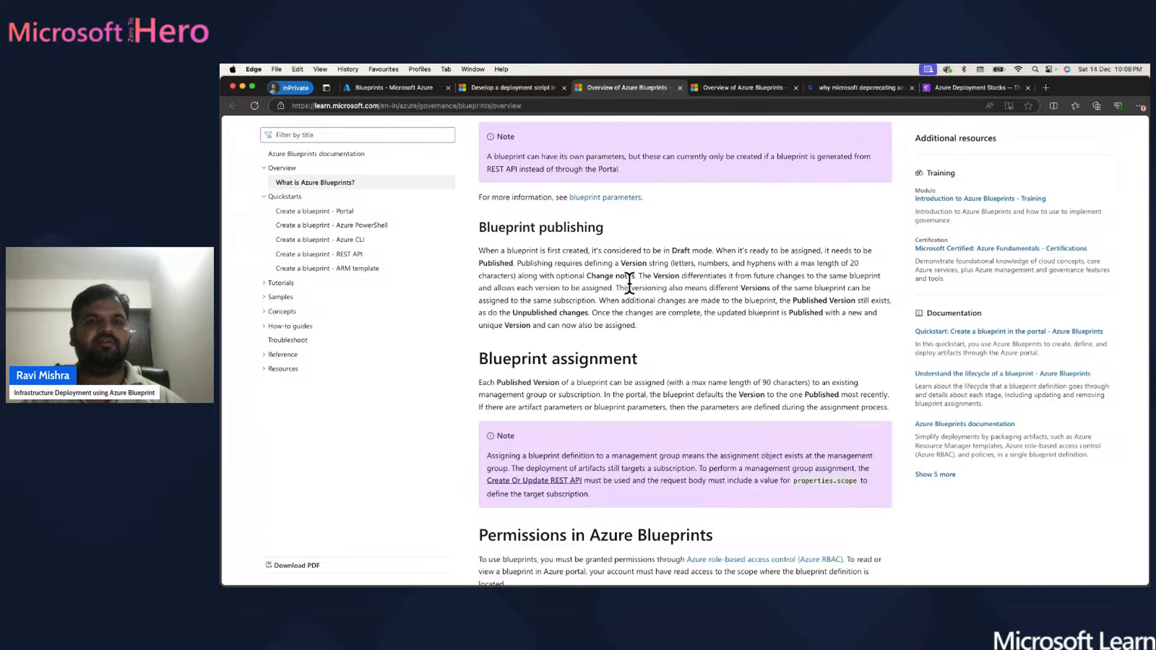
pyautogui.click(379, 89)
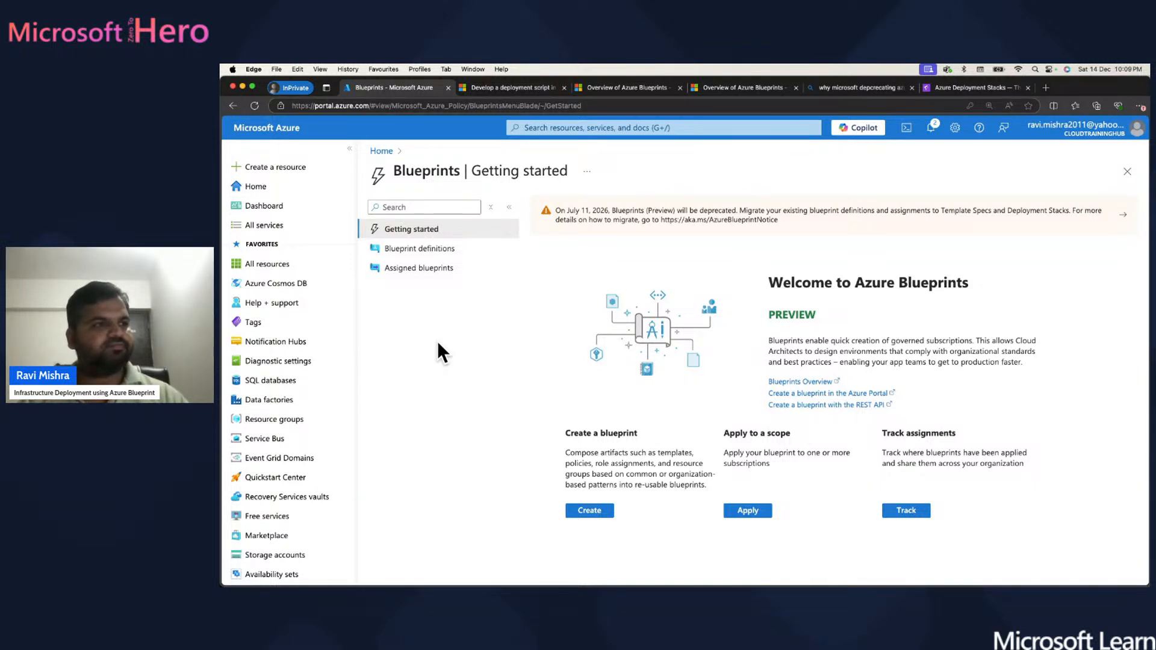
# - Start a new blueprint and widen the sample list's Name column to show full names
pyautogui.click(599, 511)
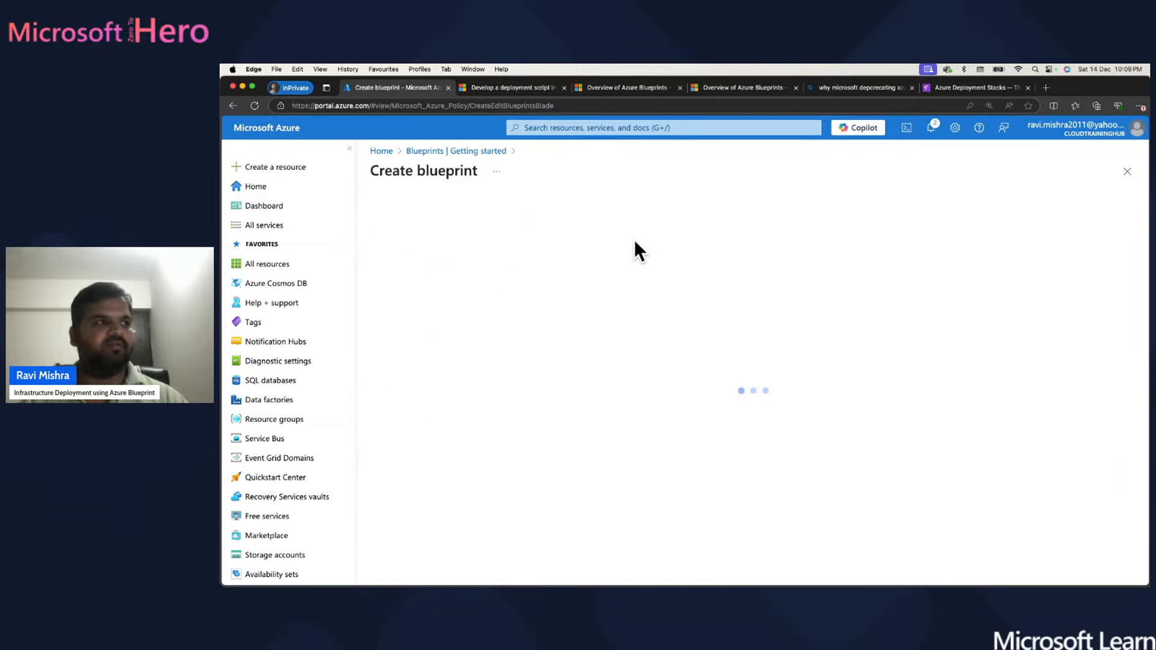
pyautogui.scroll(-5, 797, 354)
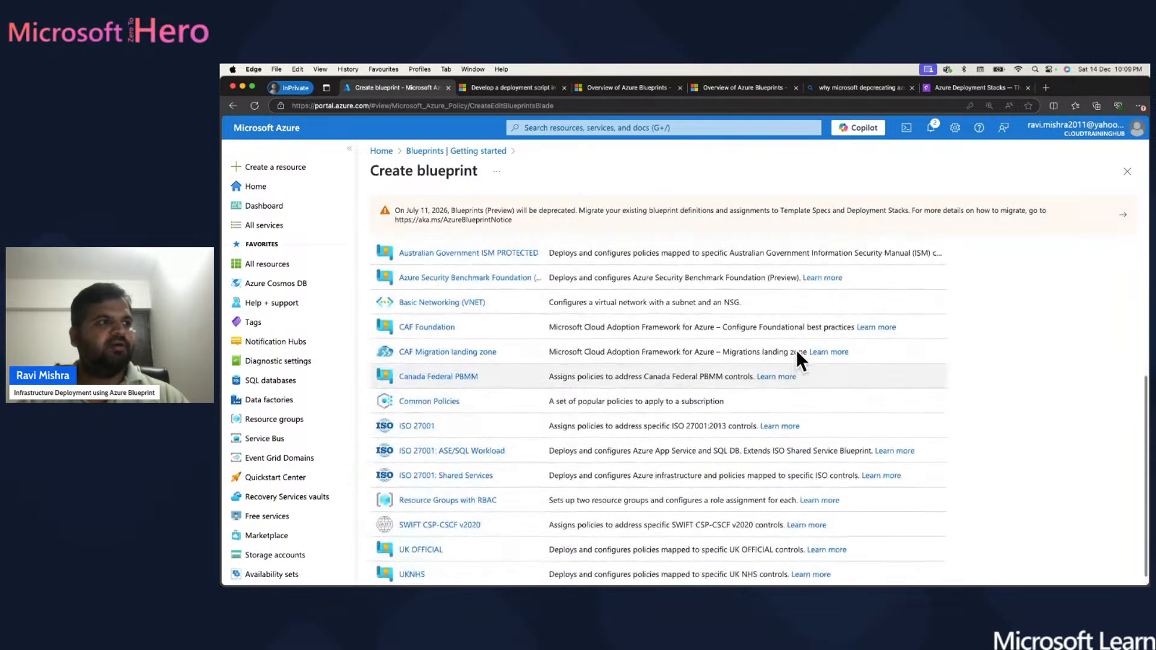
pyautogui.scroll(5, 798, 354)
pyautogui.scroll(-5, 796, 349)
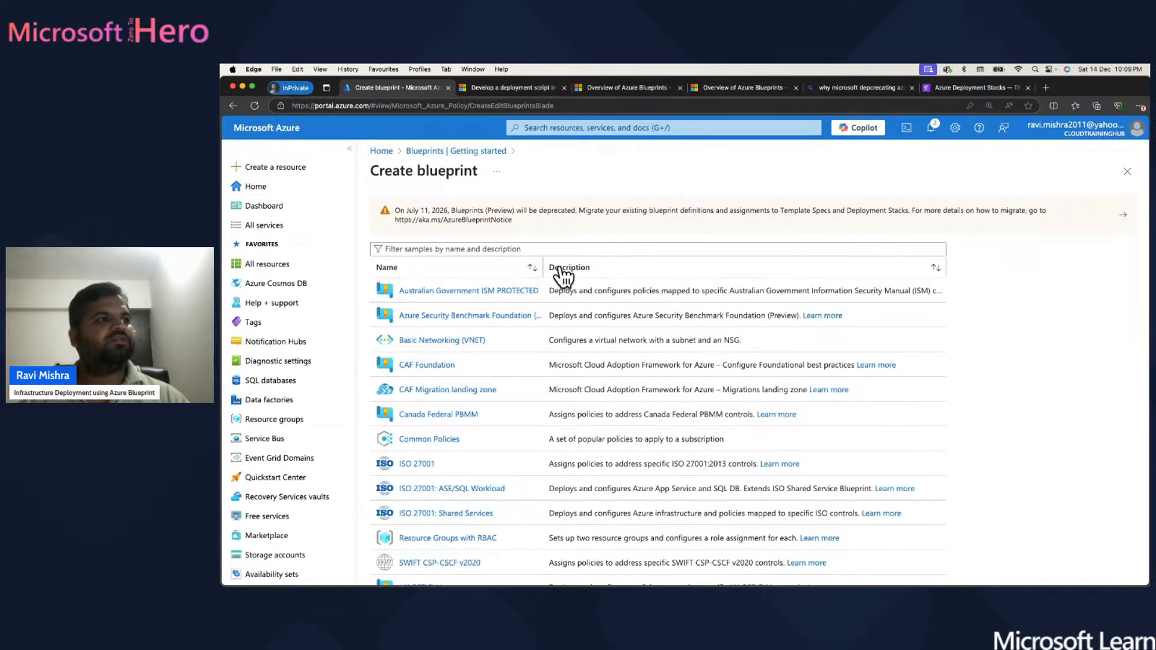
pyautogui.moveTo(543, 263); pyautogui.dragTo(633, 262)
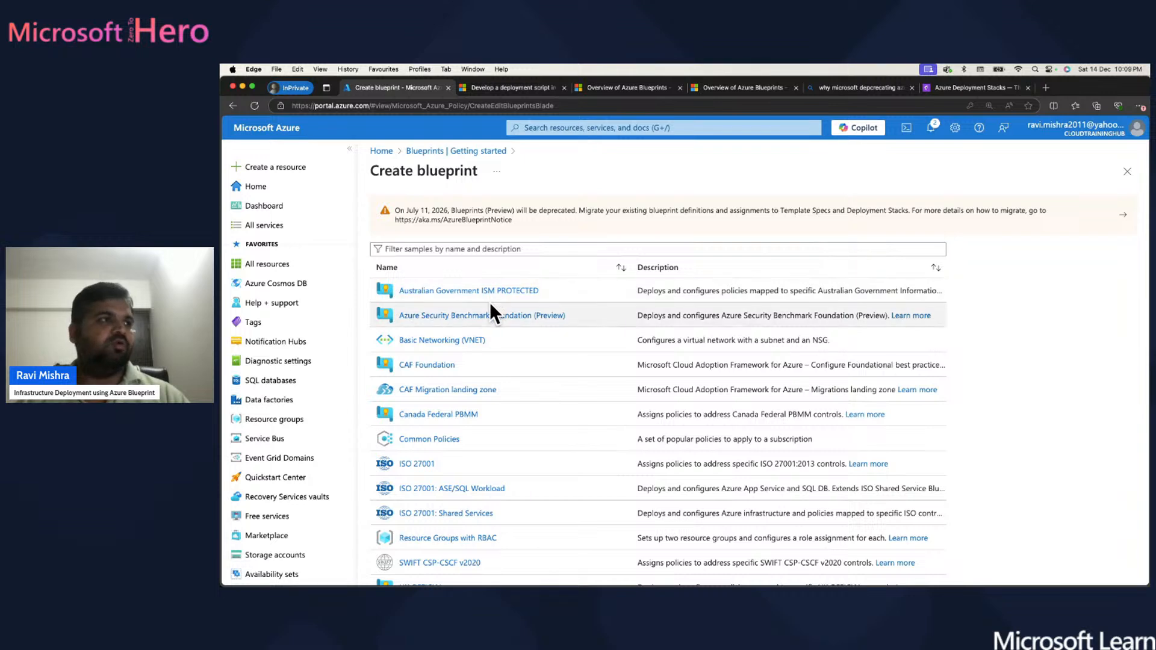
# - Browse the Other Samples list, then choose Blank Blueprint
pyautogui.scroll(3, 489, 302)
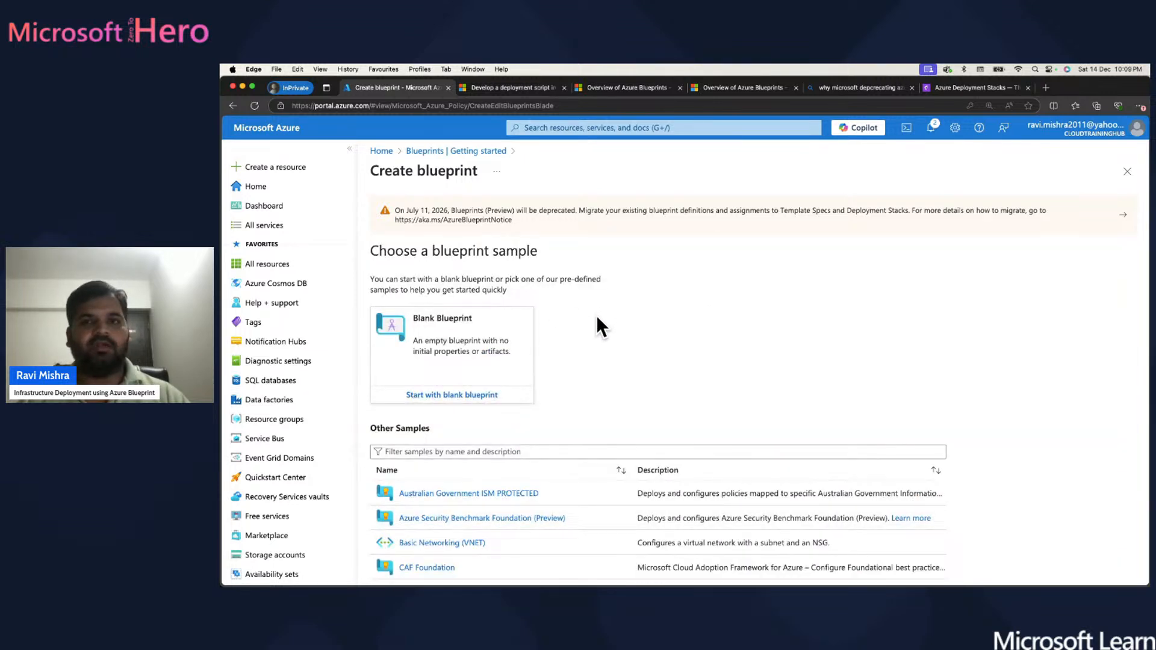
pyautogui.scroll(-5, 595, 323)
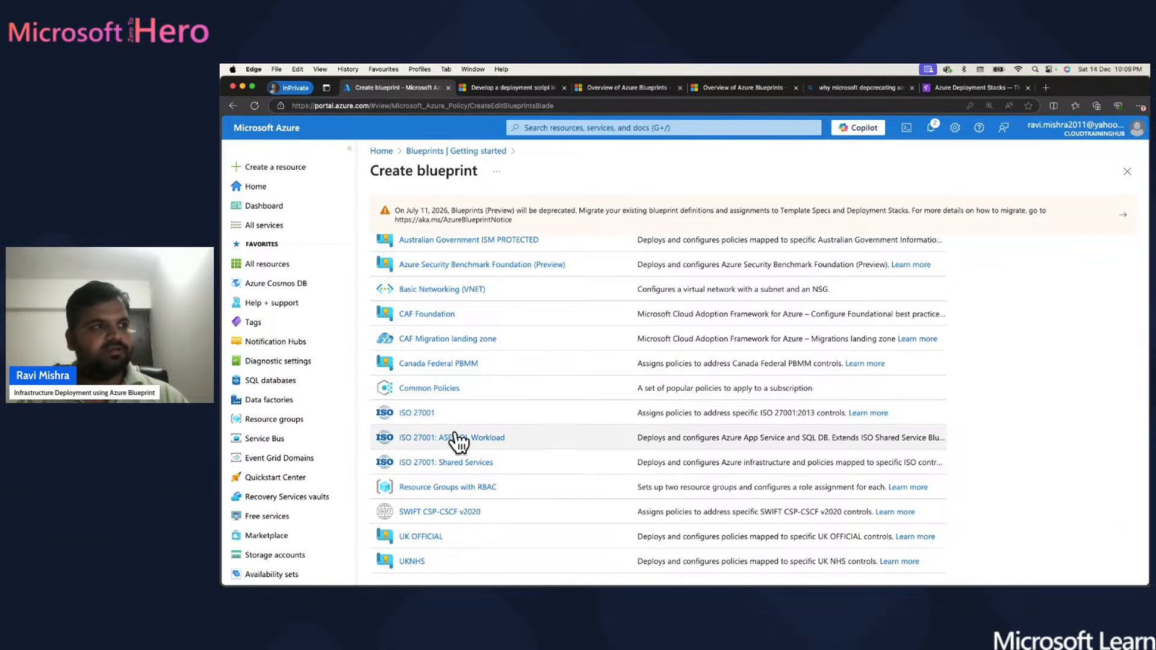
pyautogui.scroll(2, 465, 346)
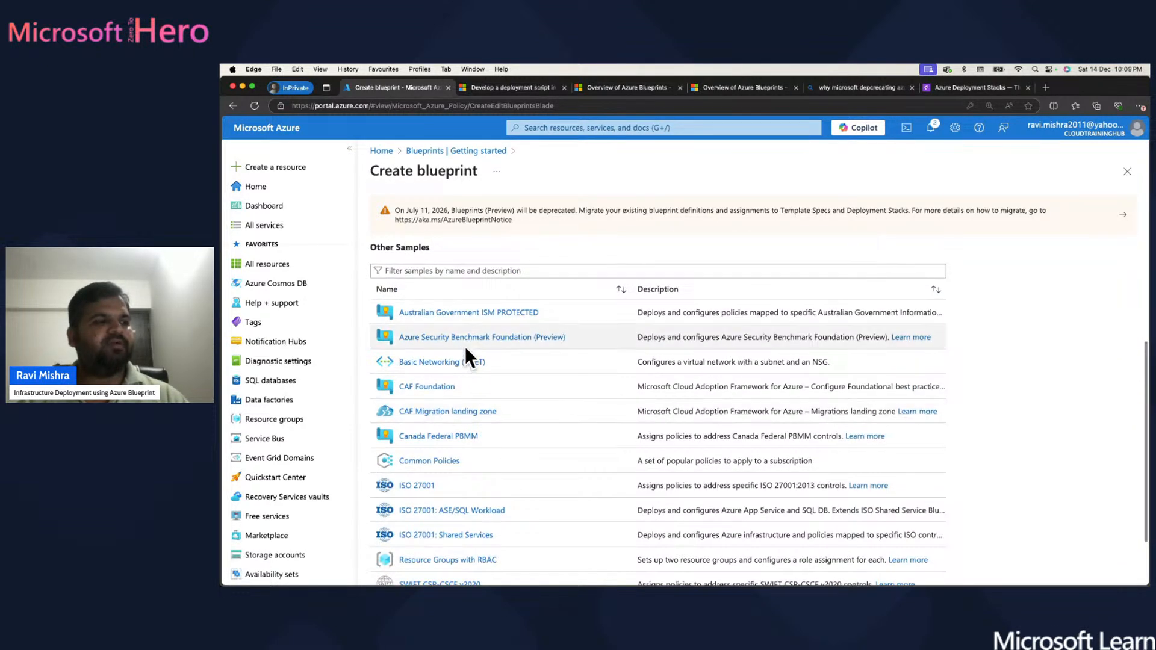
pyautogui.scroll(-1, 465, 345)
pyautogui.scroll(-1, 466, 349)
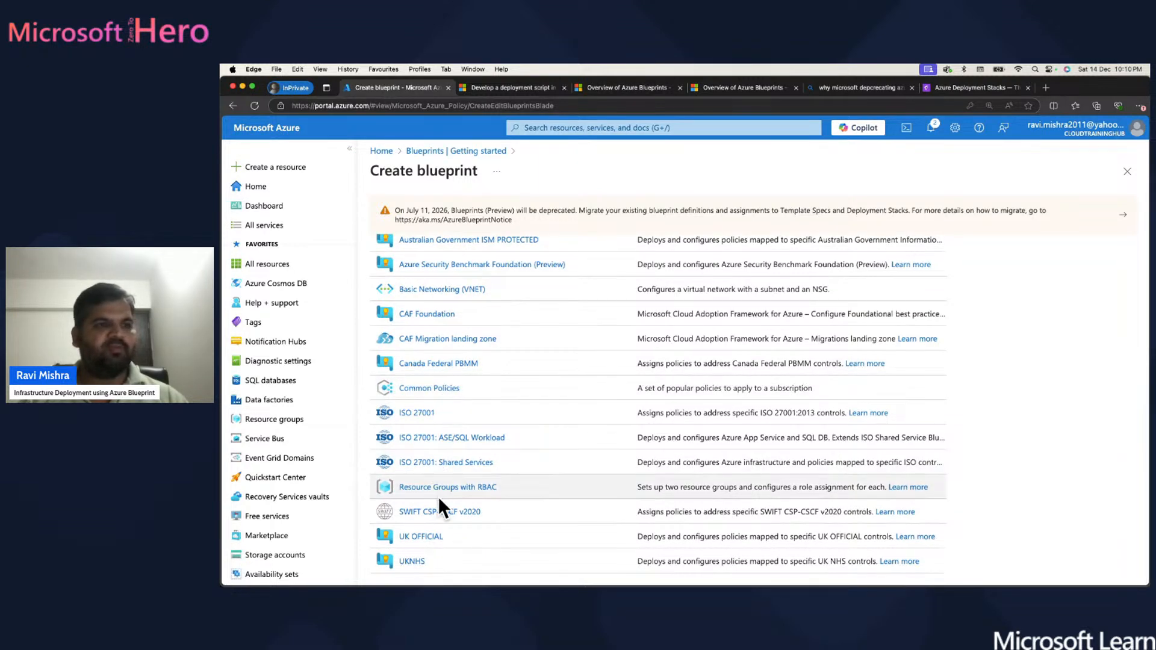
pyautogui.scroll(4, 476, 385)
pyautogui.scroll(-3, 475, 385)
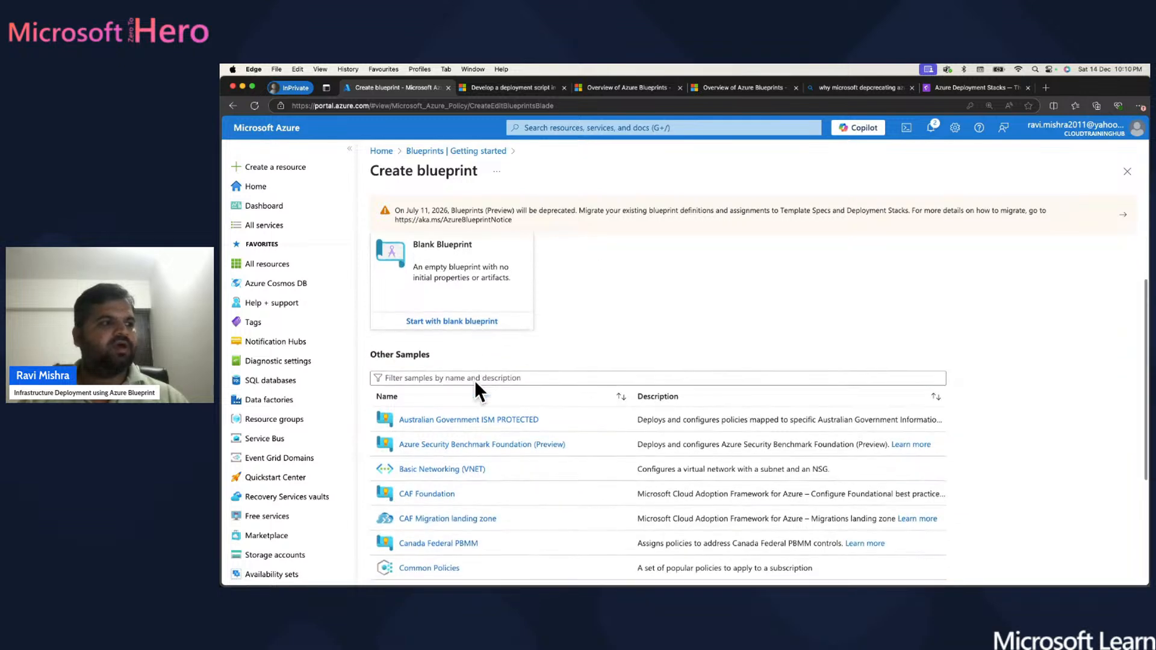
pyautogui.scroll(2, 476, 385)
pyautogui.scroll(1, 474, 380)
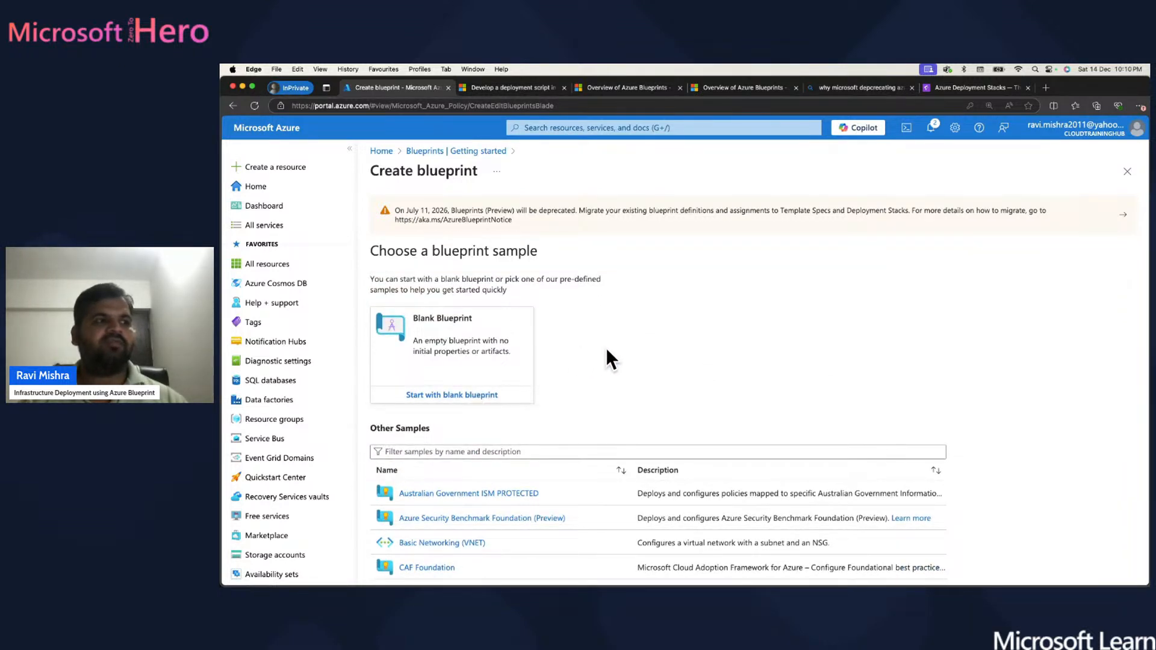
pyautogui.click(466, 397)
# - Start with a blank blueprint and name it 'zero-hero-dev-blueprint'
pyautogui.click(437, 283)
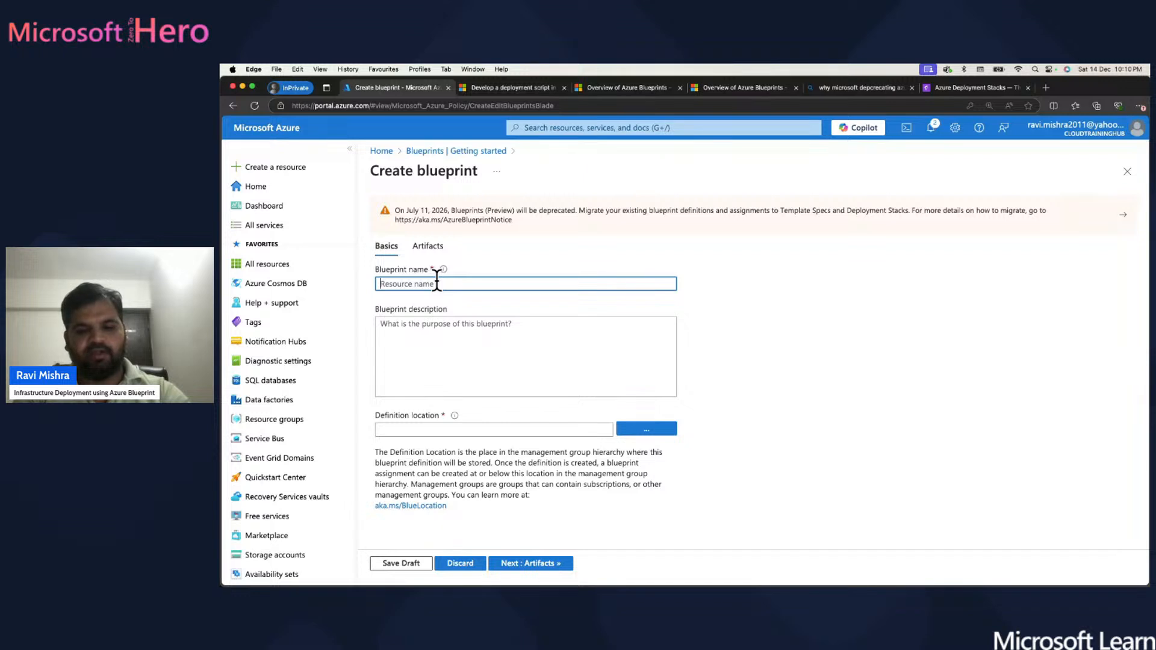
pyautogui.write('zero-hero')
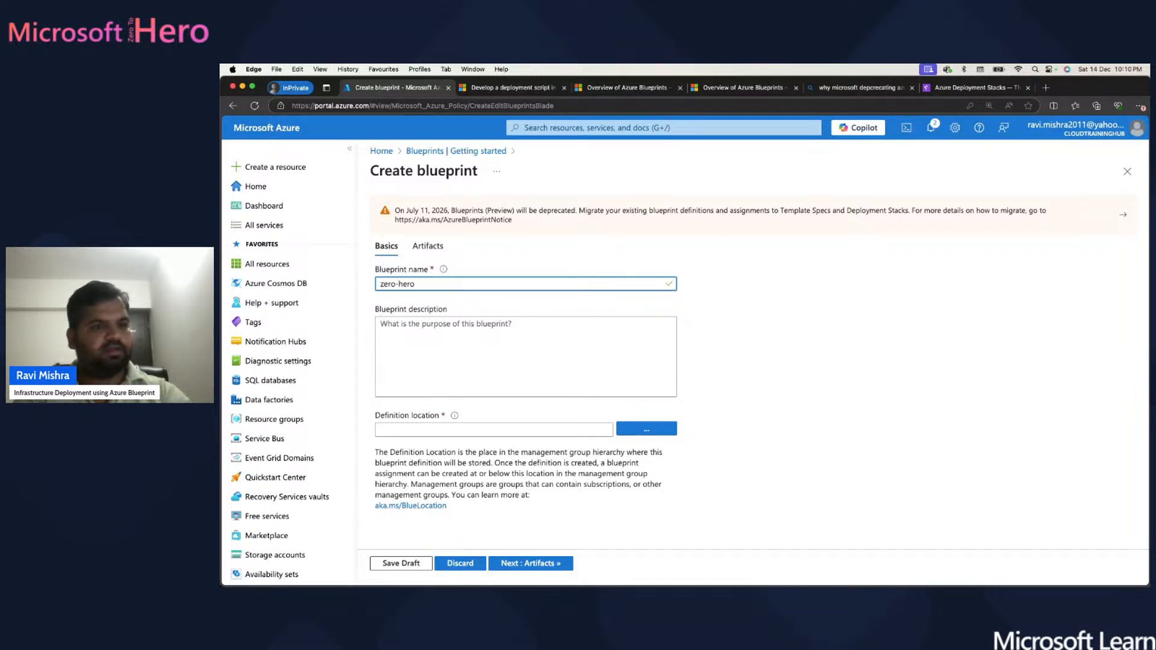
pyautogui.write('-dev-')
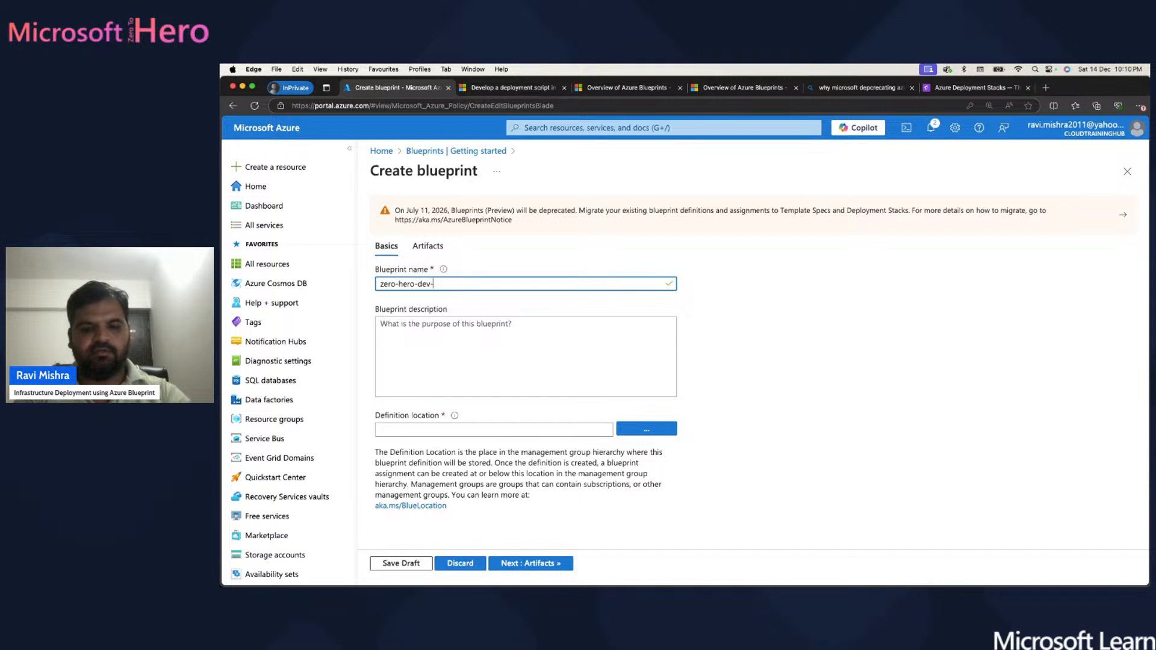
pyautogui.write('blueprint')
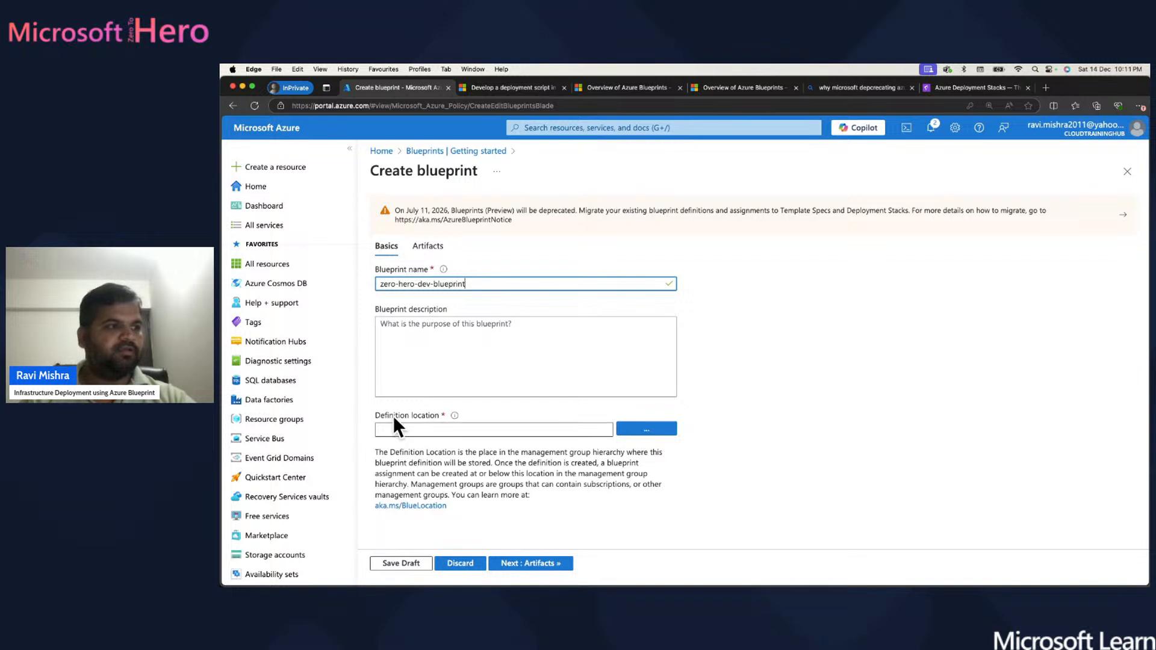
pyautogui.moveTo(455, 416)
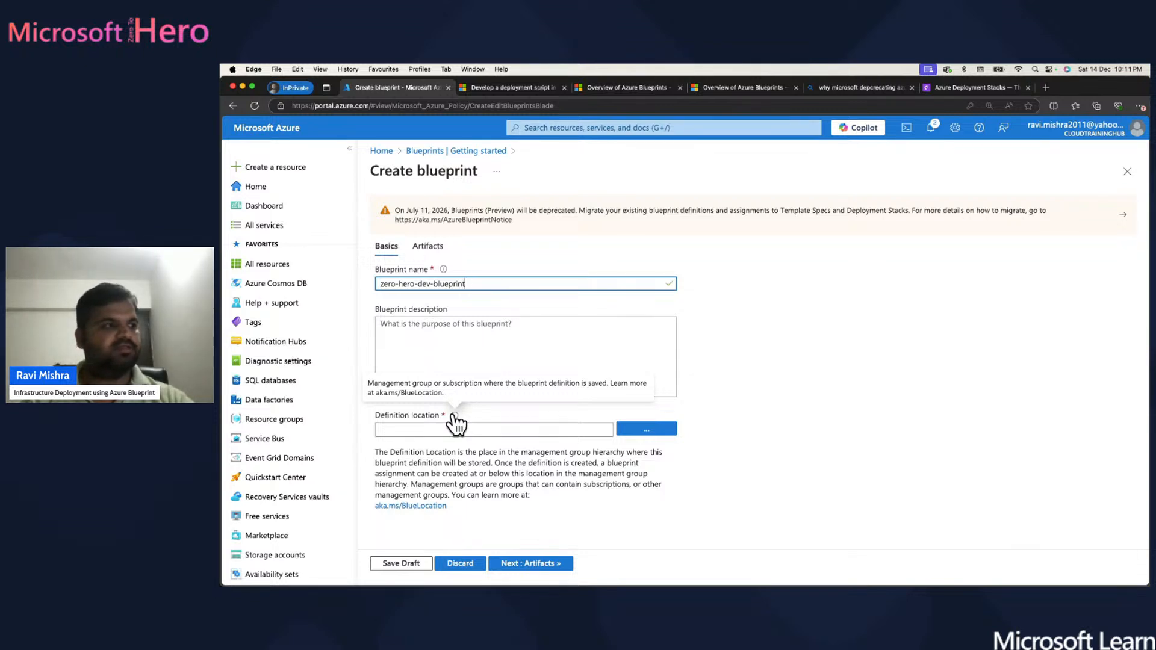
# - Pick the cloudlab subscription as the blueprint's definition location and confirm it
pyautogui.click(646, 430)
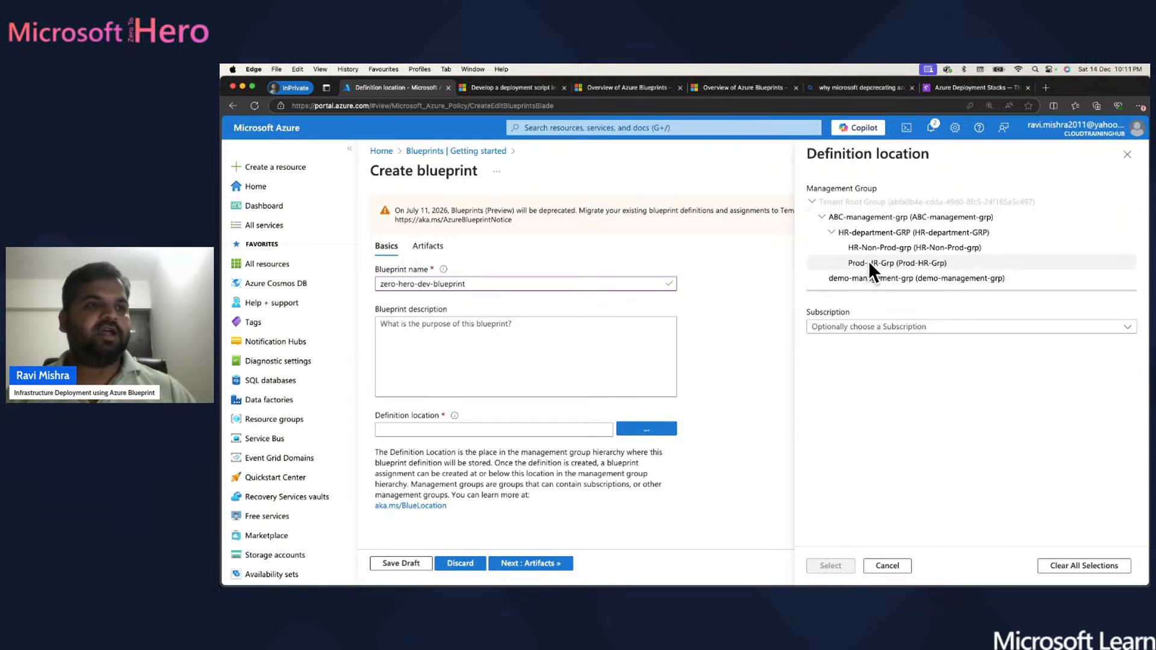
pyautogui.click(943, 331)
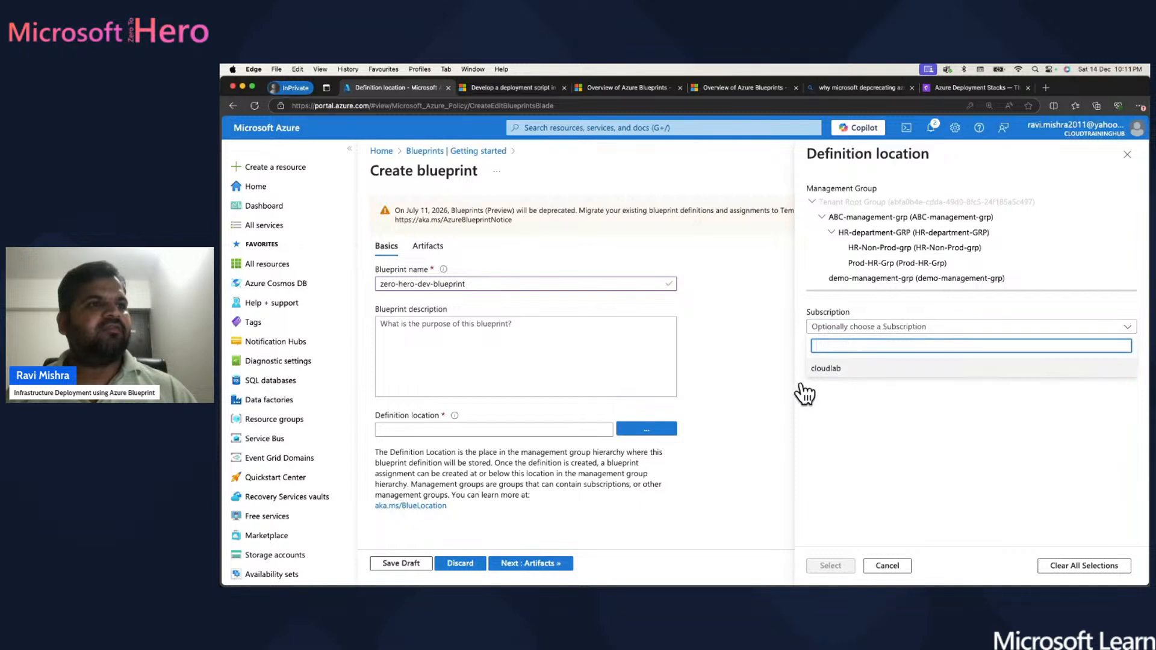
pyautogui.click(836, 365)
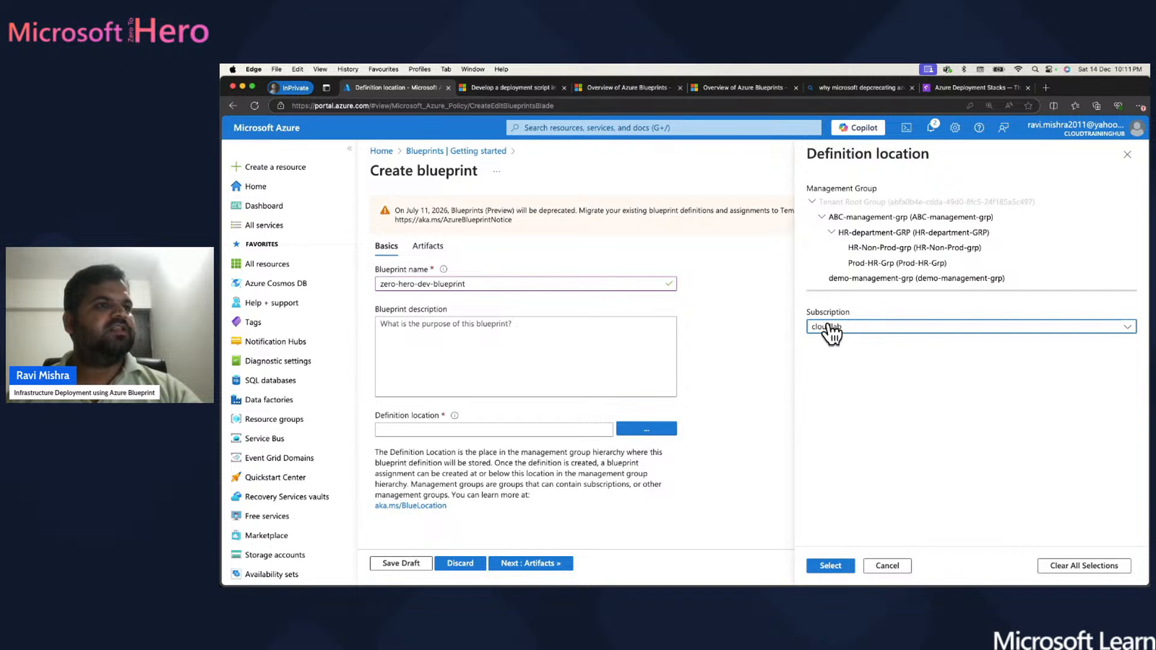
pyautogui.click(831, 566)
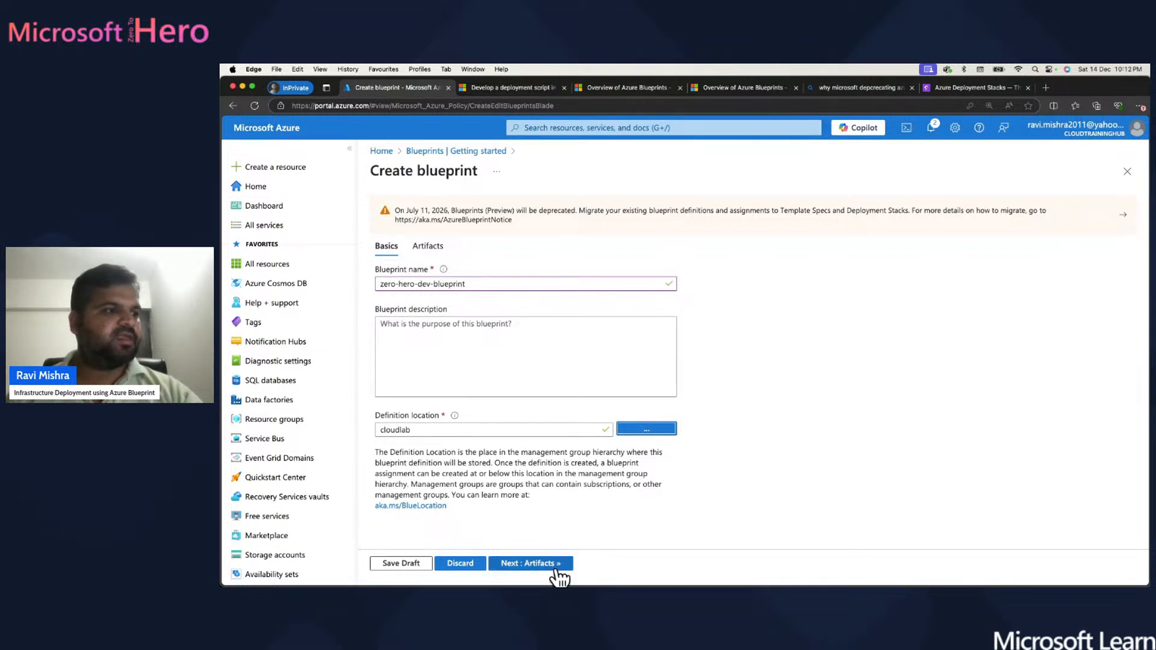
# - On the Artifacts page, add an artifact under the subscription with type Resource group
pyautogui.click(540, 565)
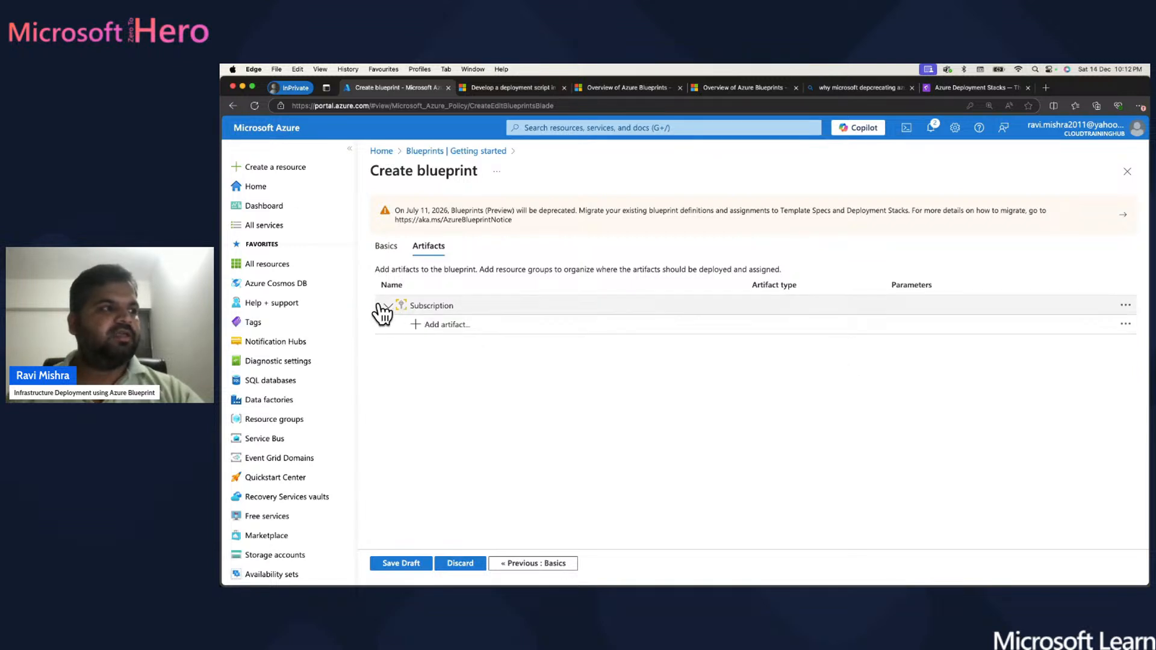
pyautogui.click(438, 326)
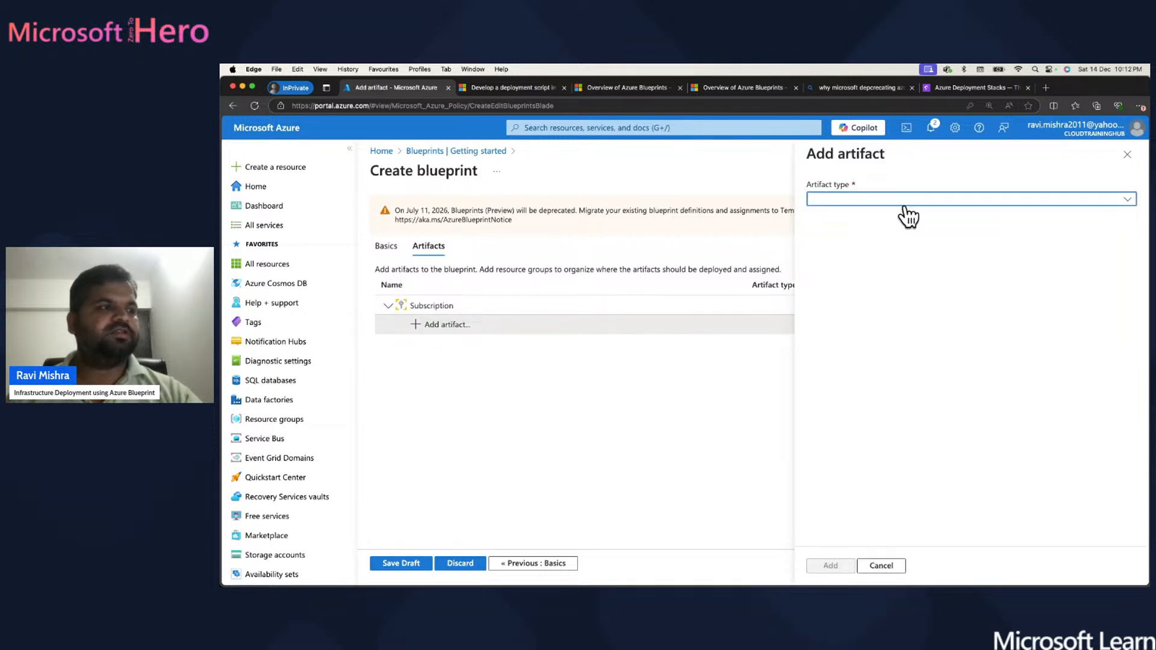
pyautogui.click(991, 201)
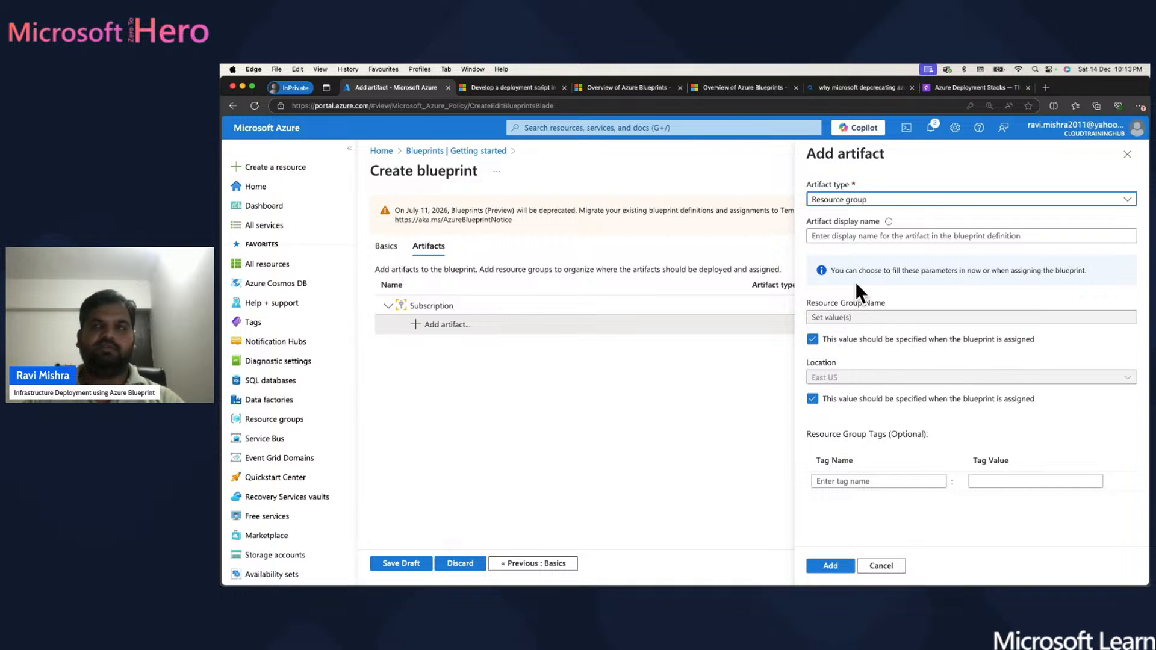
# - Name the artifact 'hero-rg' and leave the resource group name to be specified when assigned
pyautogui.click(845, 235)
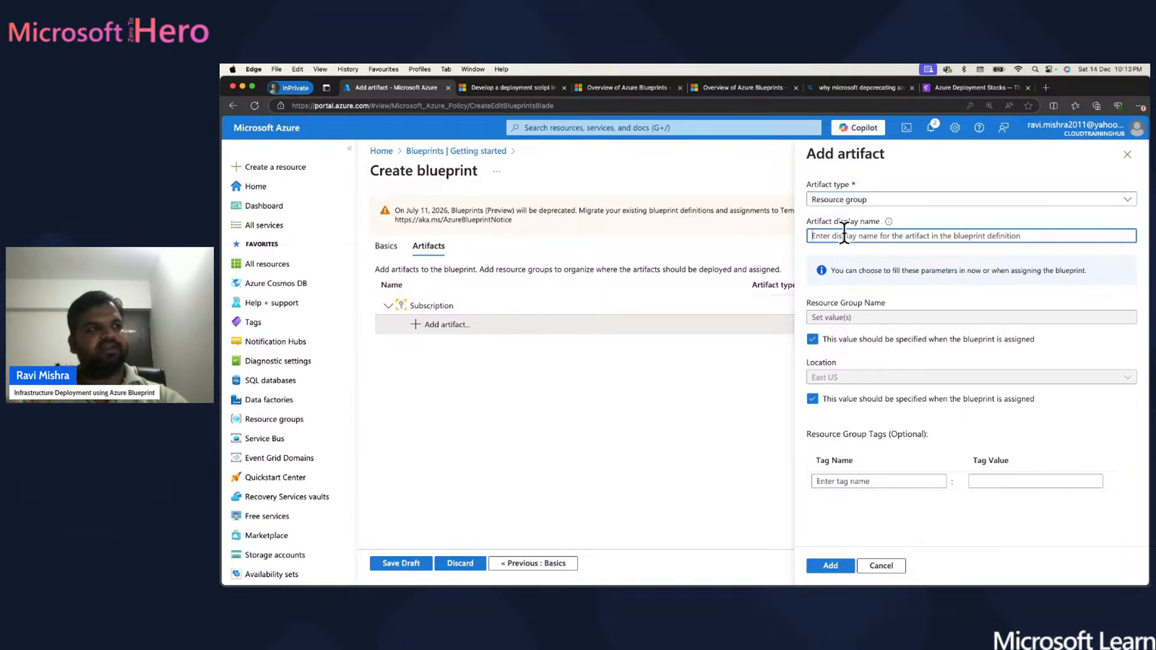
pyautogui.write('her')
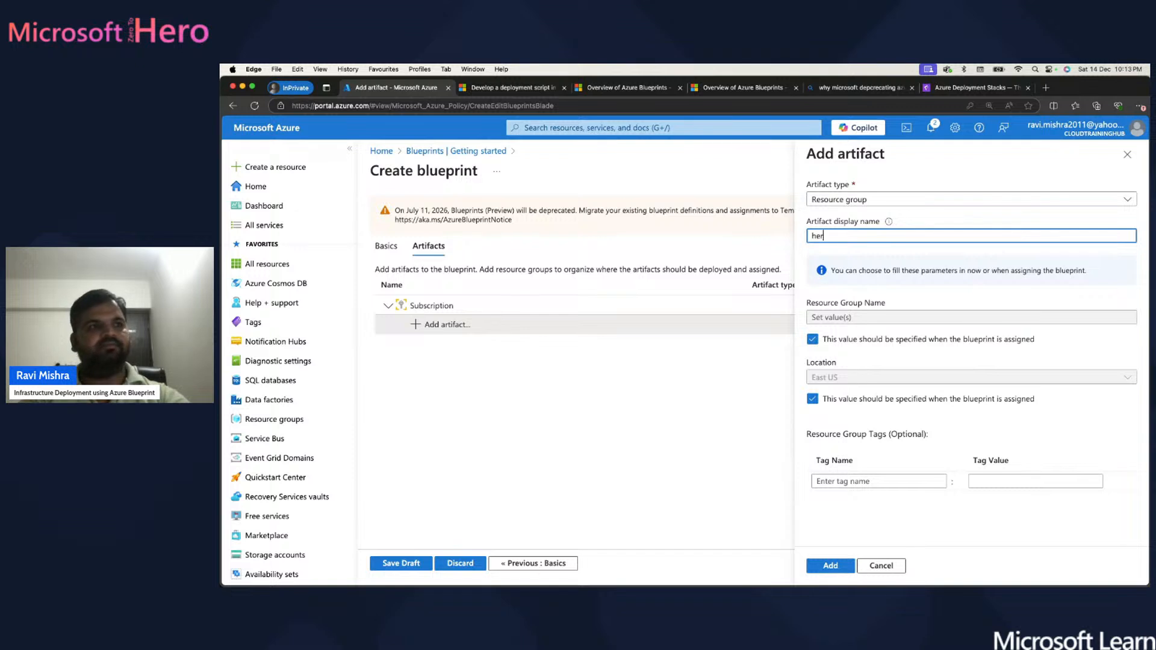
pyautogui.write('o-')
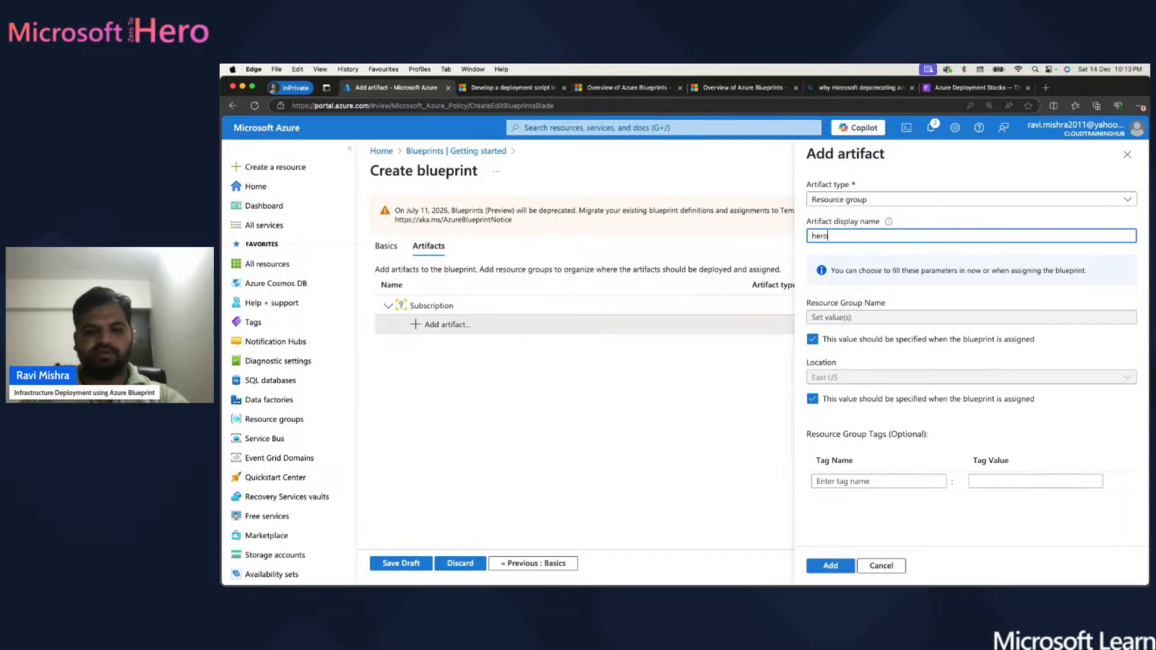
pyautogui.press('BackSpace')
pyautogui.press('BackSpace')
pyautogui.press('BackSpace')
pyautogui.press('BackSpace')
pyautogui.press('BackSpace')
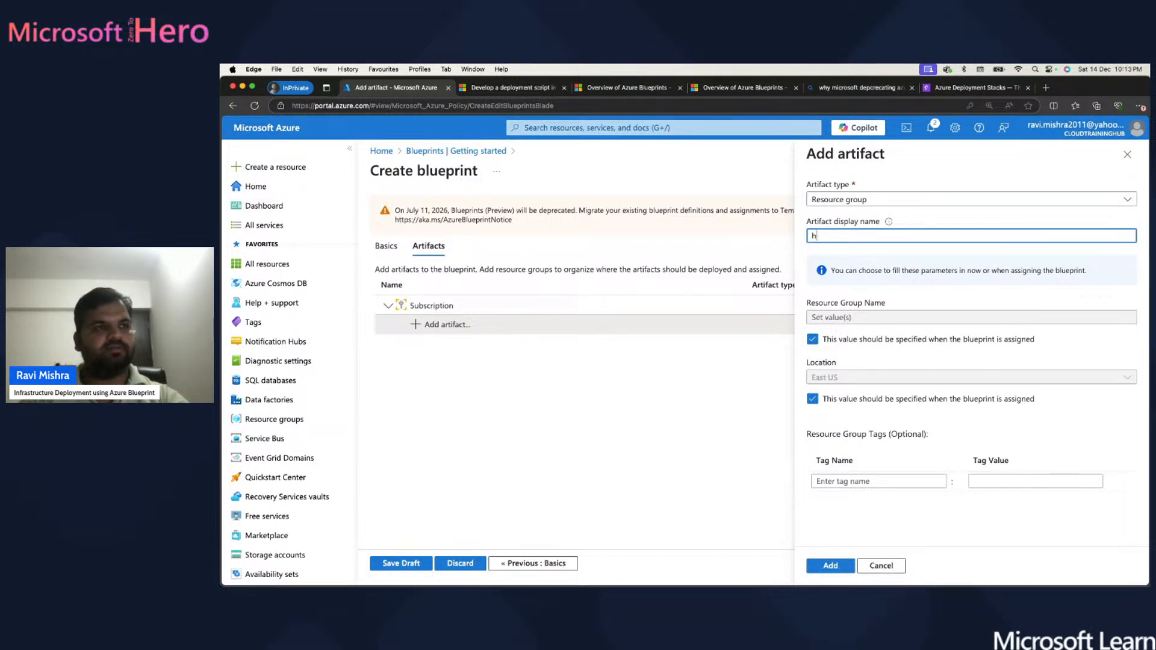
pyautogui.write('hero-')
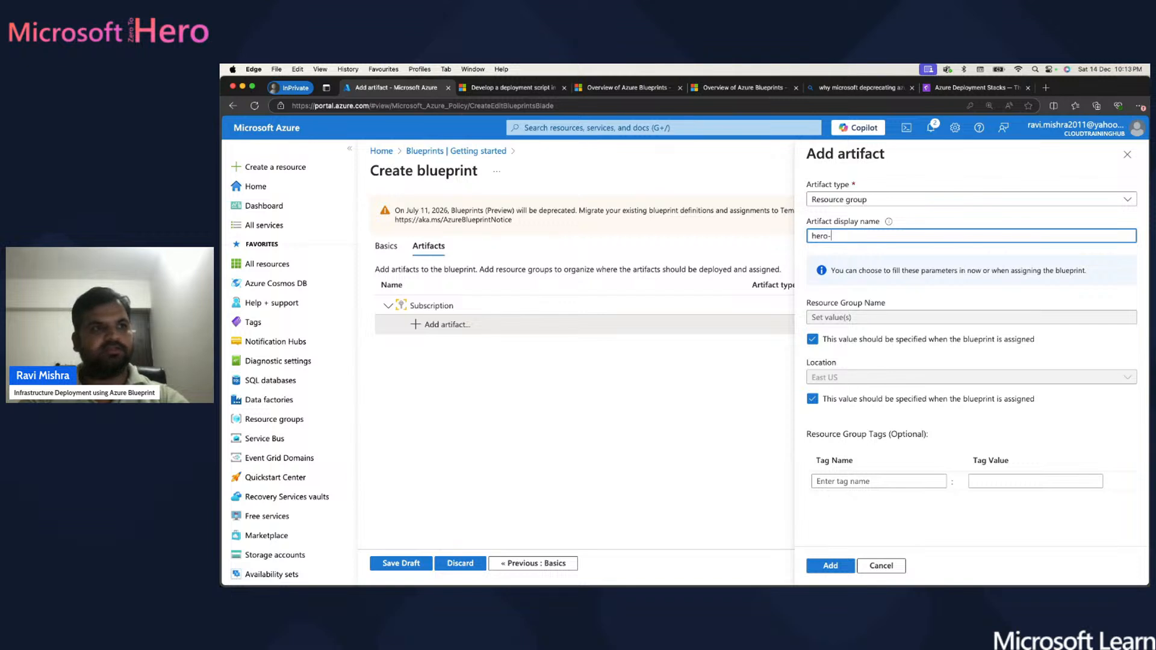
pyautogui.write('rg')
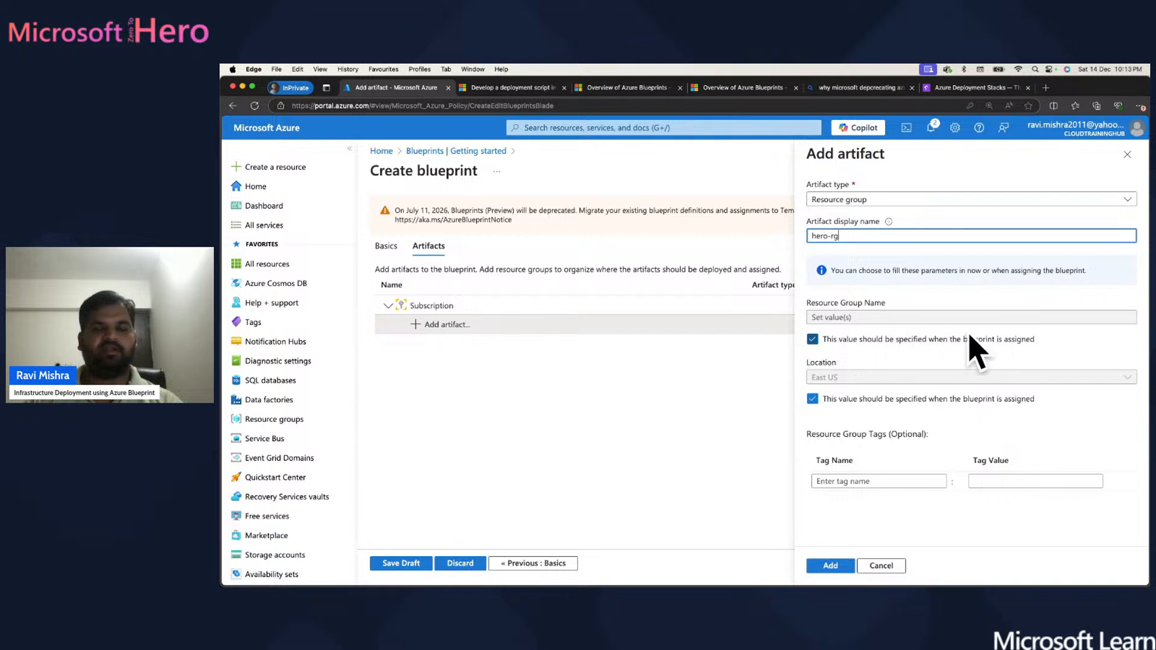
pyautogui.click(812, 340)
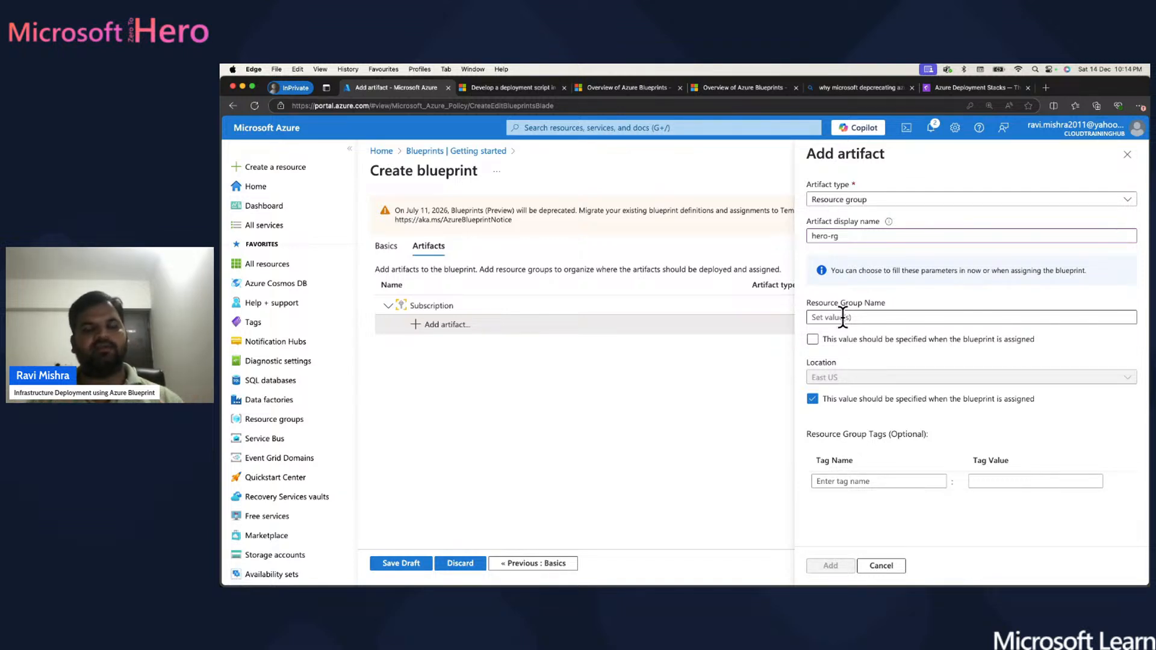
pyautogui.click(813, 339)
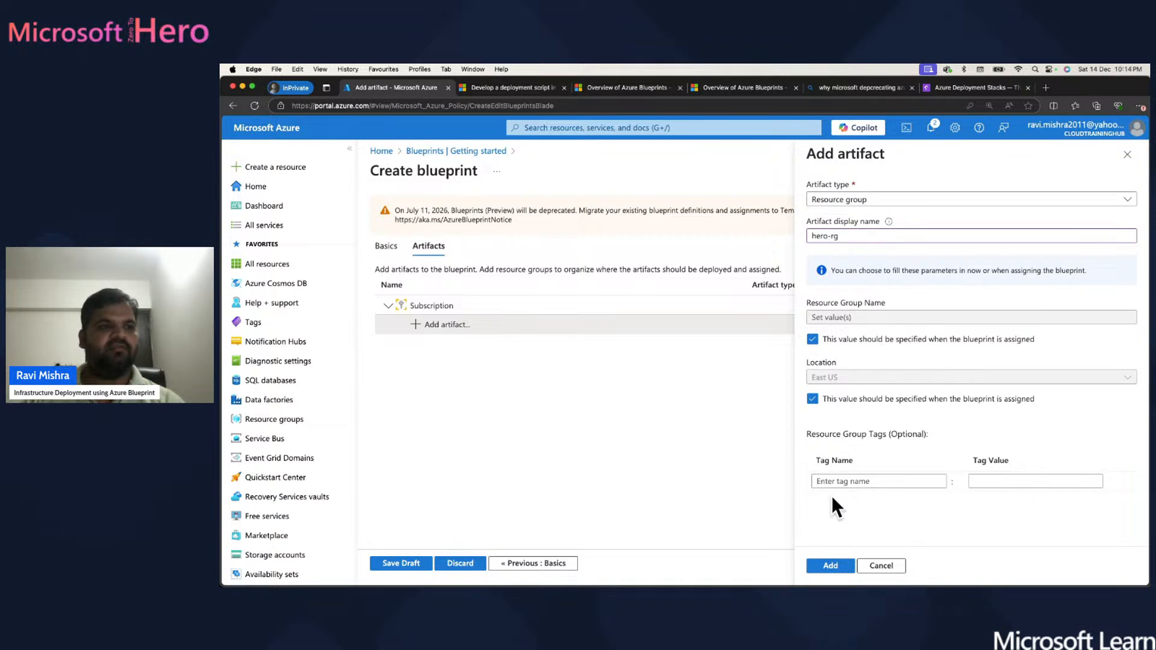
# - Add a costcenter tag to the artifact and enter its value 0004c
pyautogui.click(858, 480)
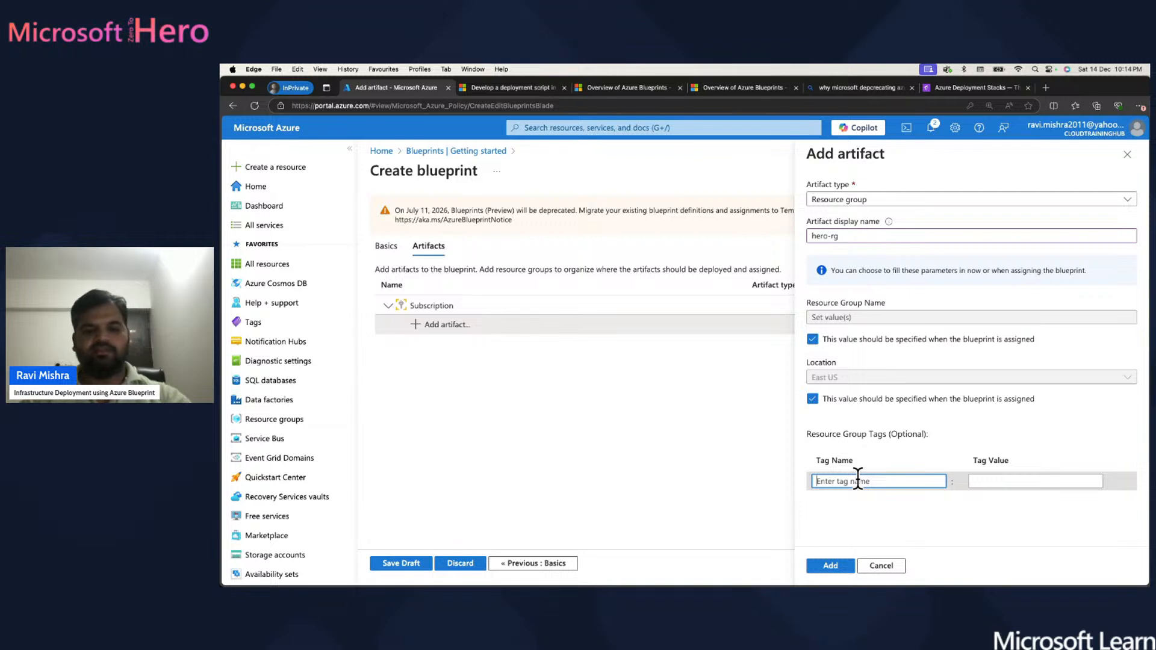
pyautogui.write('e')
pyautogui.press('BackSpace')
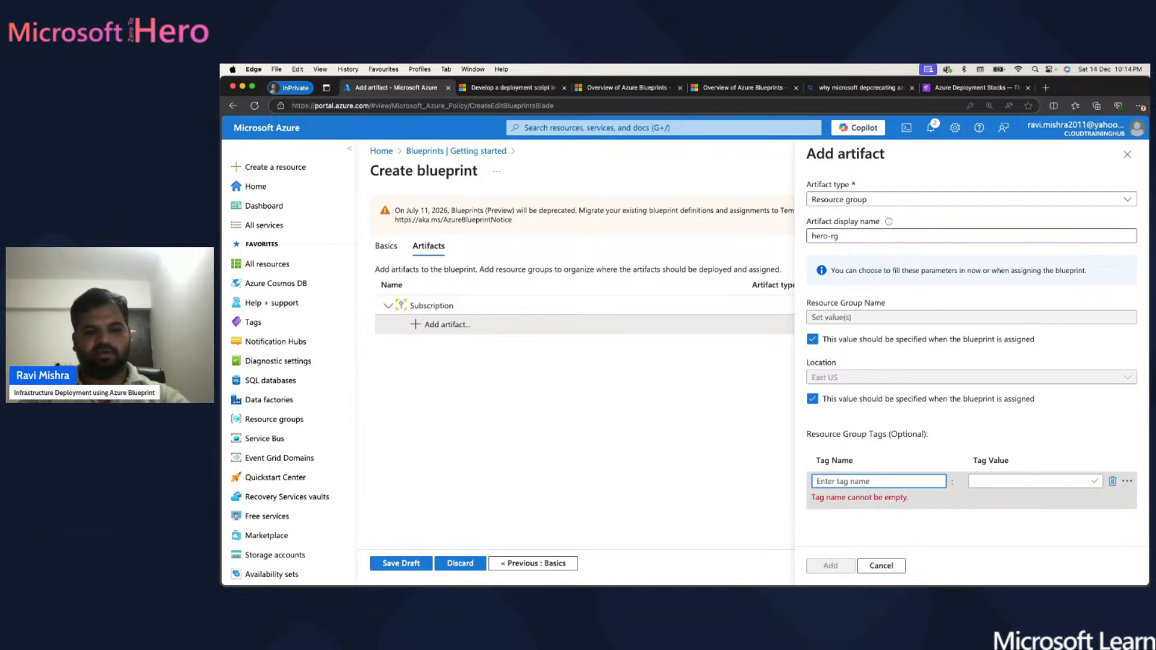
pyautogui.write('r')
pyautogui.press('BackSpace')
pyautogui.write('cost')
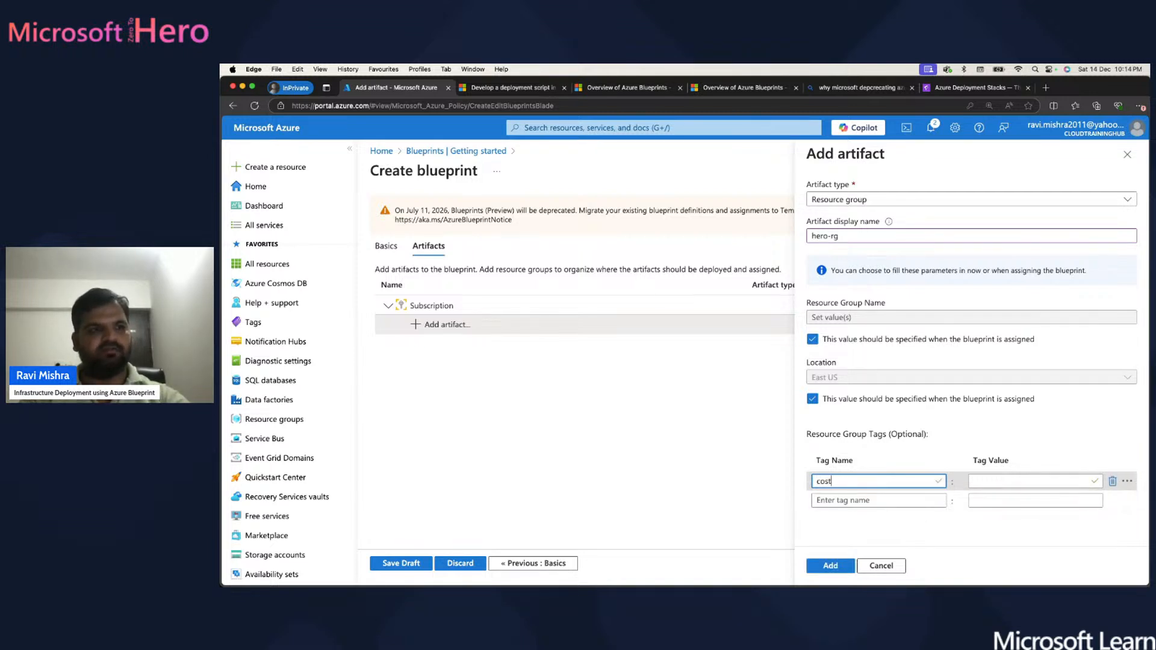
pyautogui.write('center')
pyautogui.press('Tab')
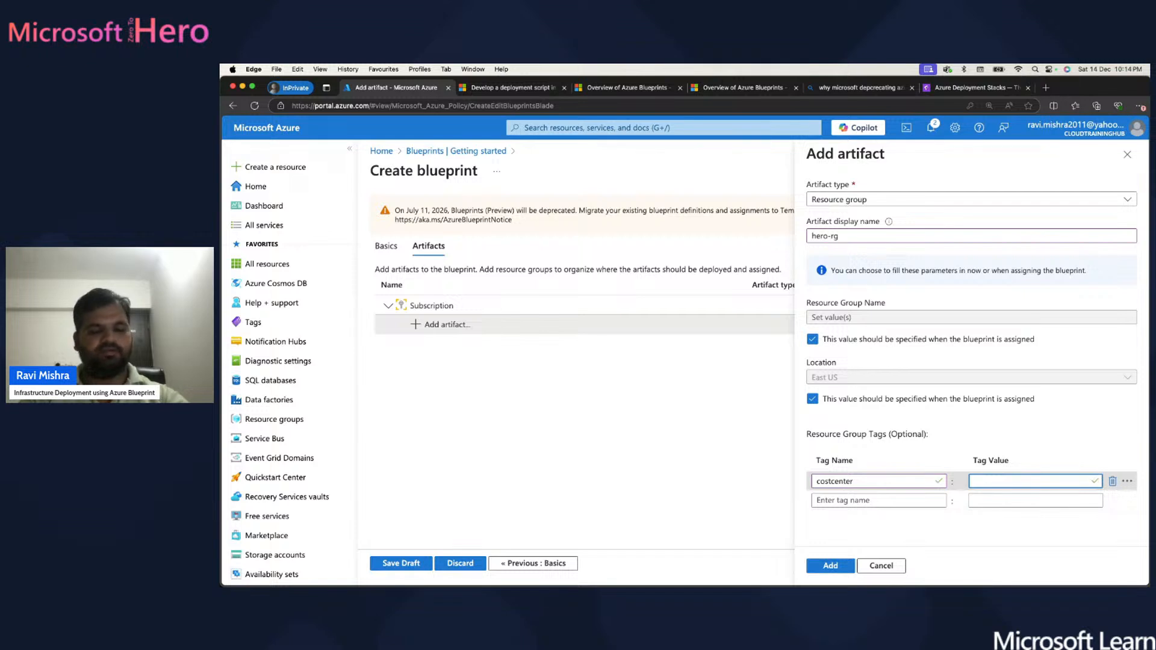
pyautogui.write('0004d')
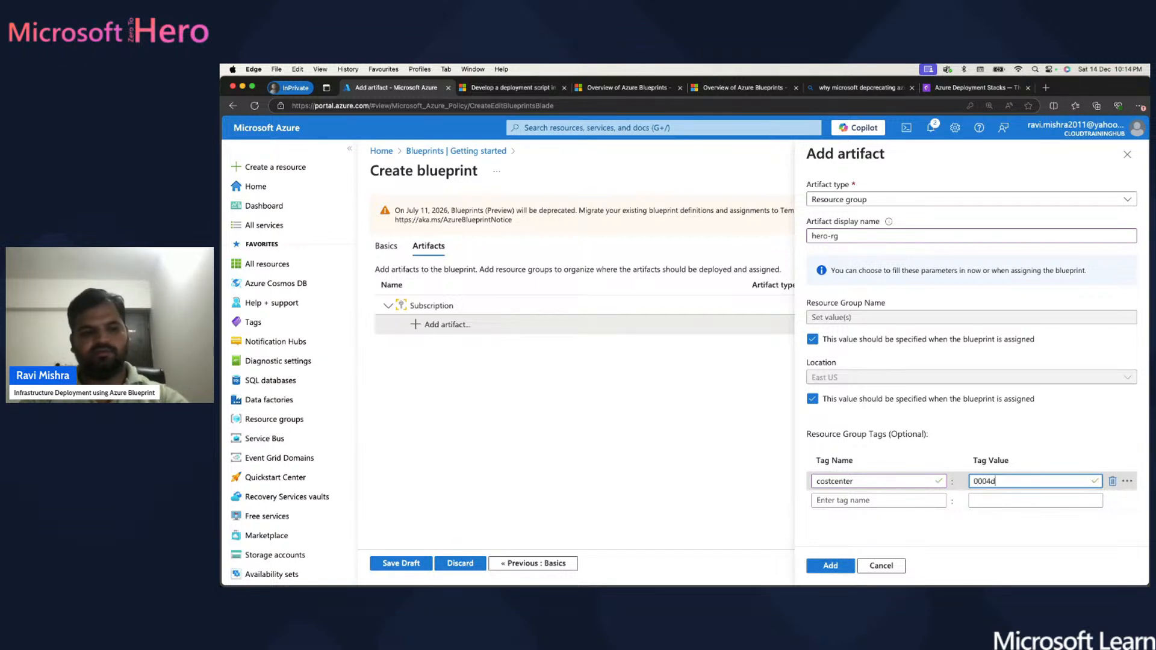
pyautogui.press('BackSpace')
pyautogui.write('c')
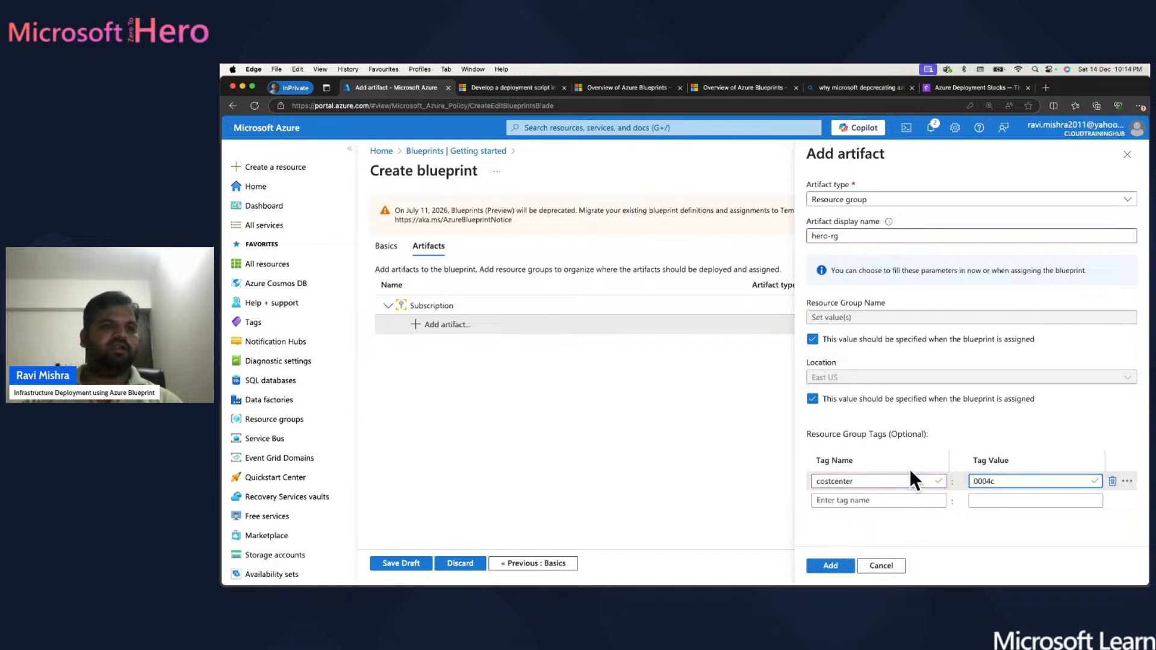
# - Add the hero-rg resource group and start a Policy assignment artifact inside it
pyautogui.click(829, 566)
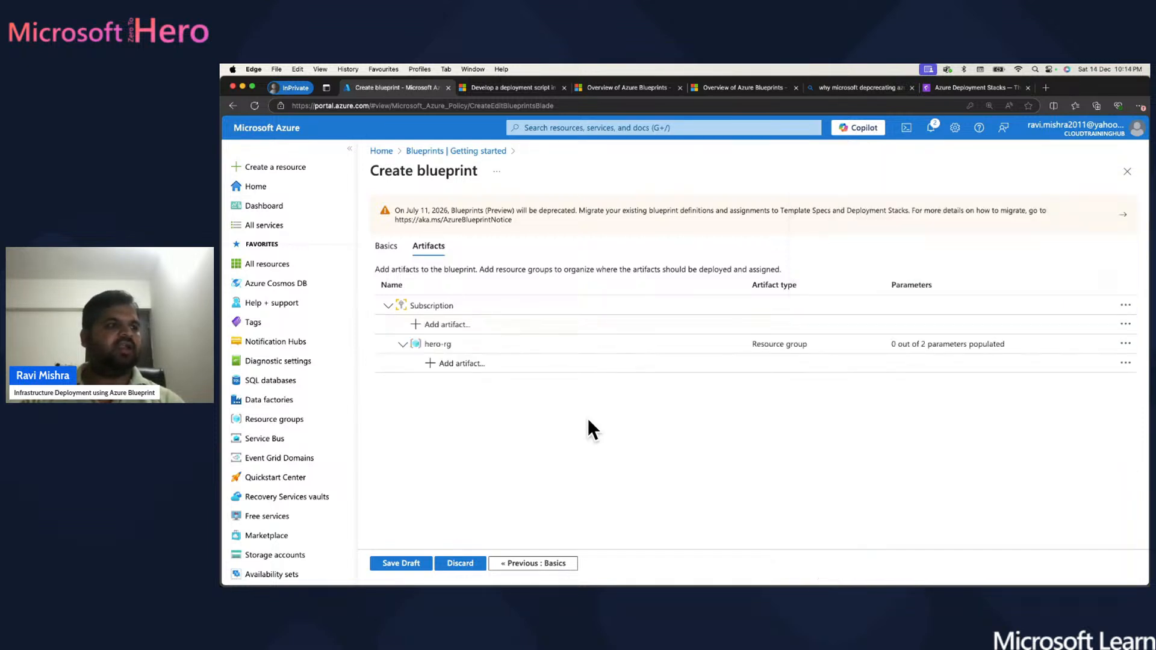
pyautogui.click(459, 365)
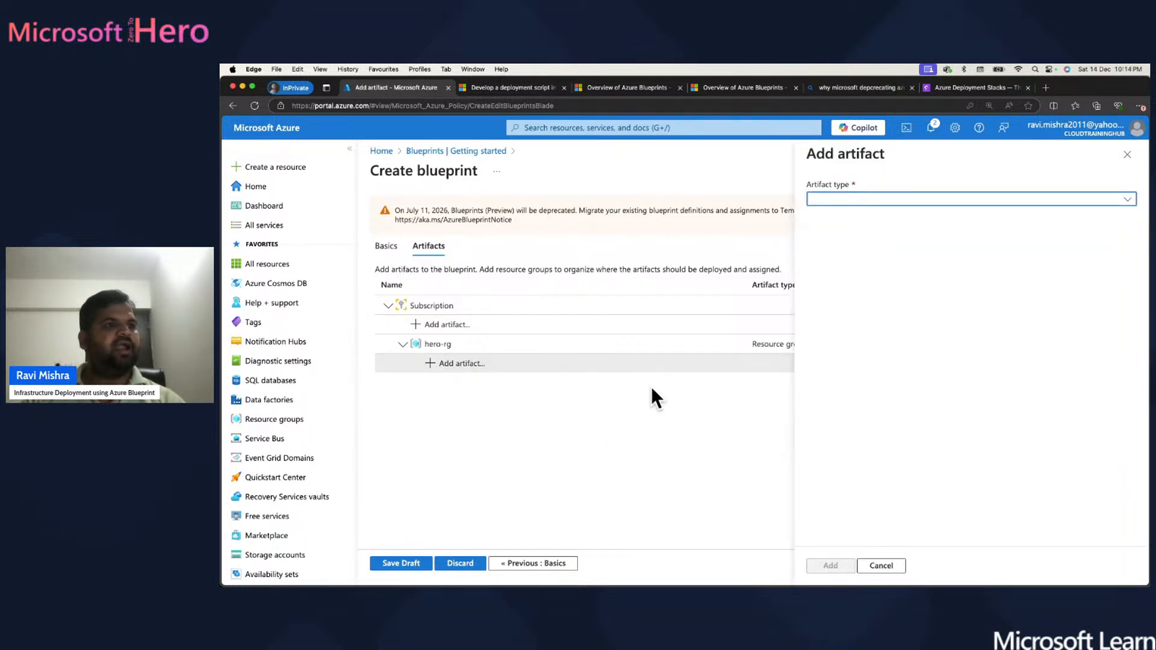
pyautogui.click(965, 199)
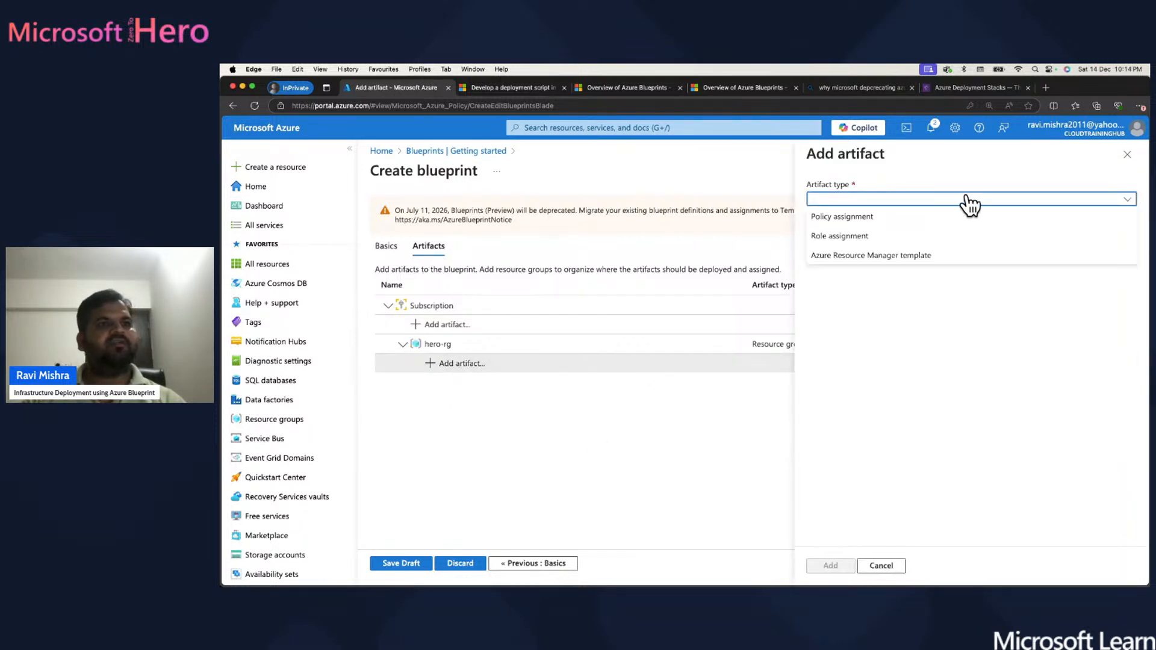
pyautogui.click(842, 216)
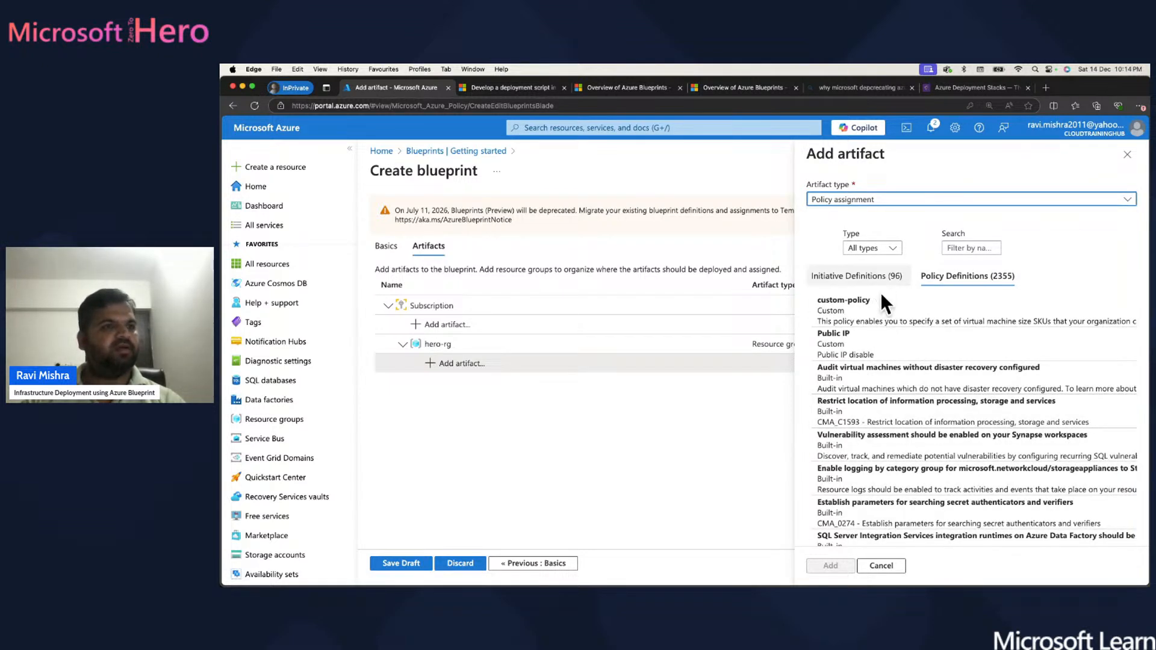
# - Search policies for 'location' and add Allowed locations under hero-rg
pyautogui.scroll(-10, 880, 477)
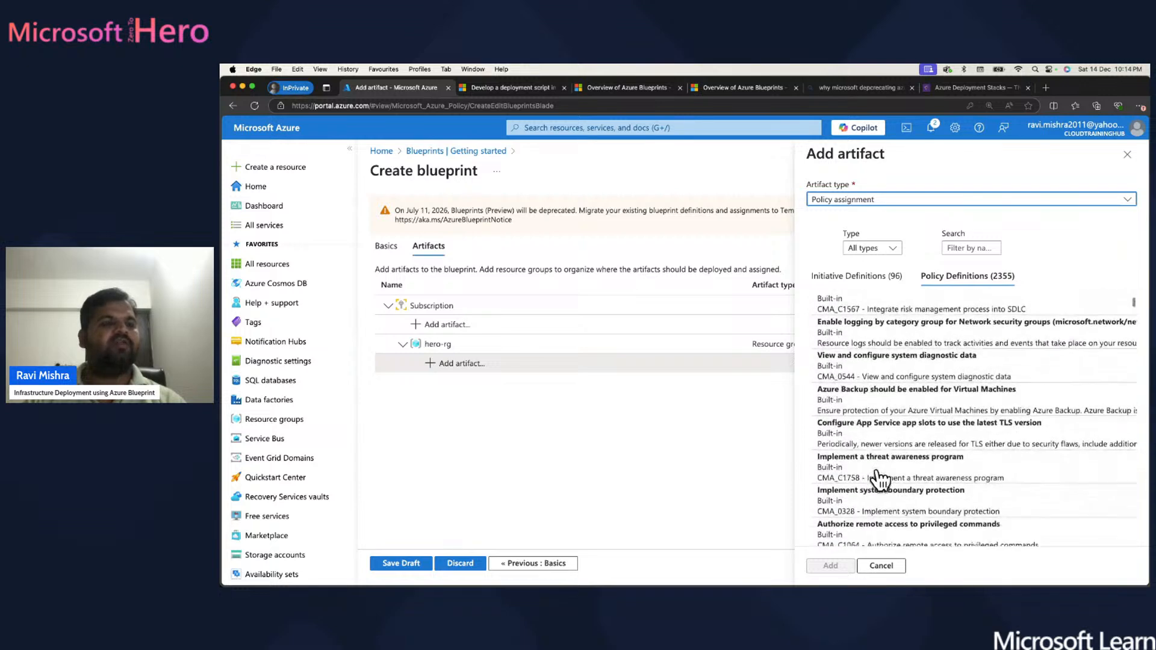
pyautogui.scroll(-10, 879, 476)
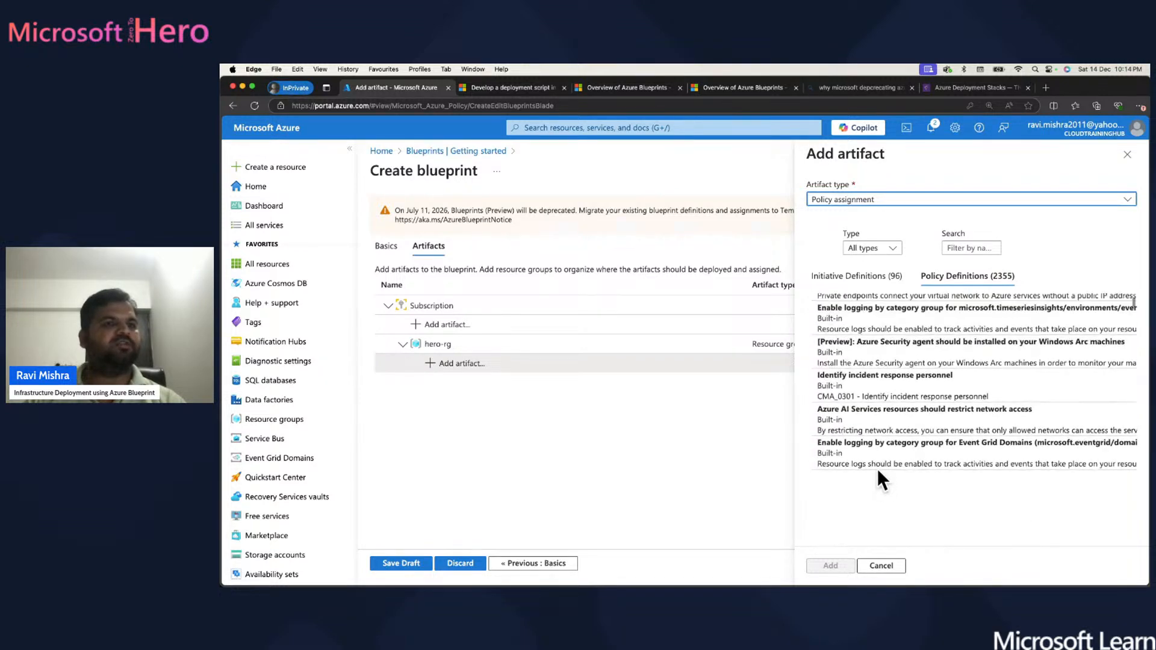
pyautogui.scroll(-10, 880, 476)
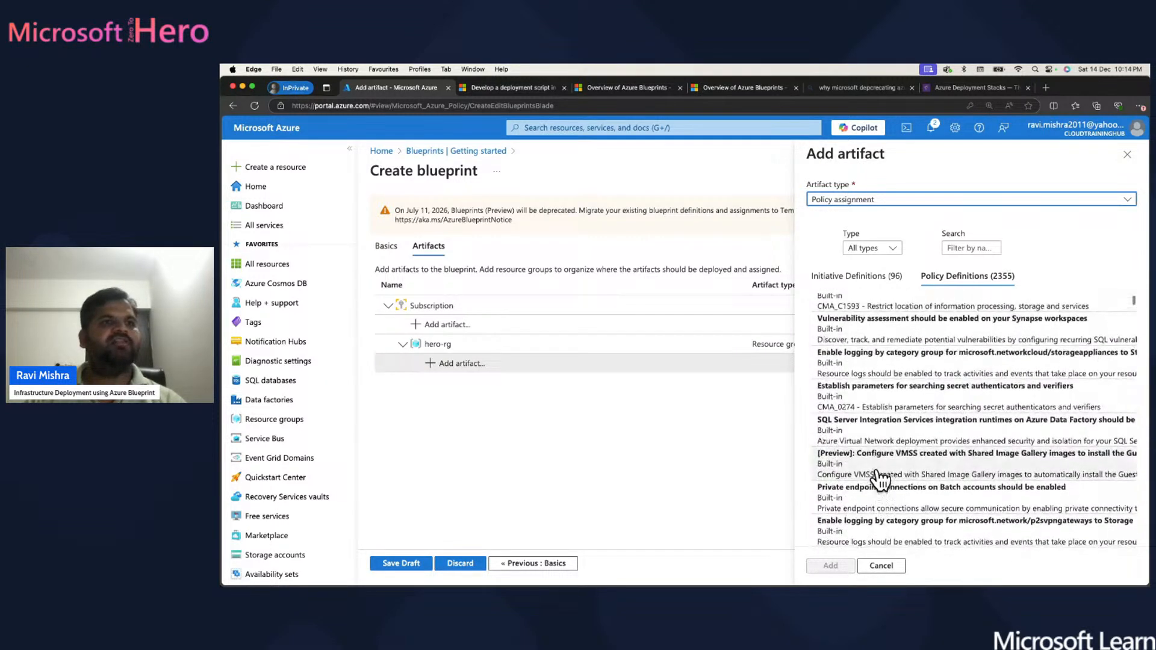
pyautogui.scroll(15, 880, 476)
pyautogui.click(968, 247)
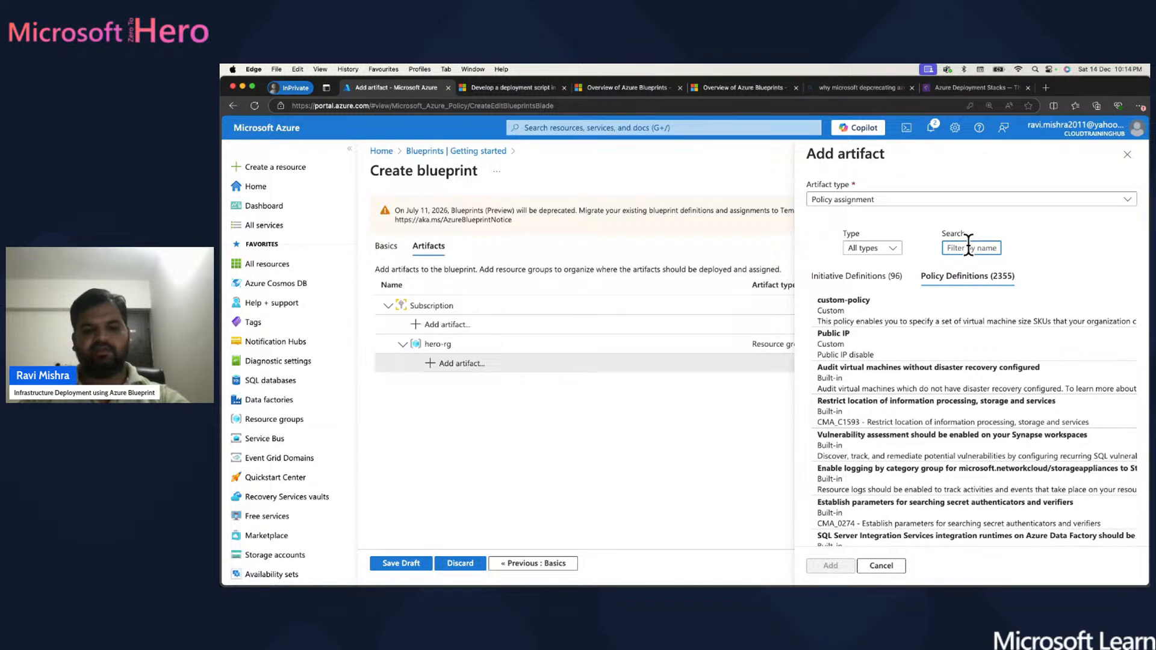
pyautogui.write('regi')
pyautogui.press('BackSpace')
pyautogui.press('BackSpace')
pyautogui.press('BackSpace')
pyautogui.press('BackSpace')
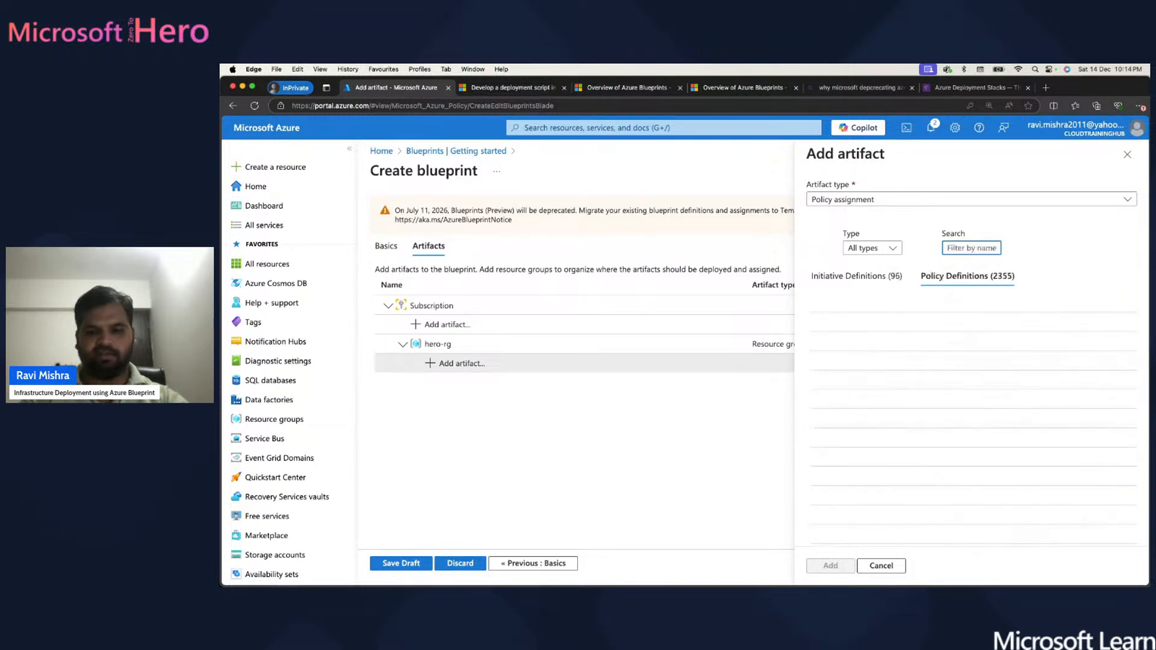
pyautogui.write('location')
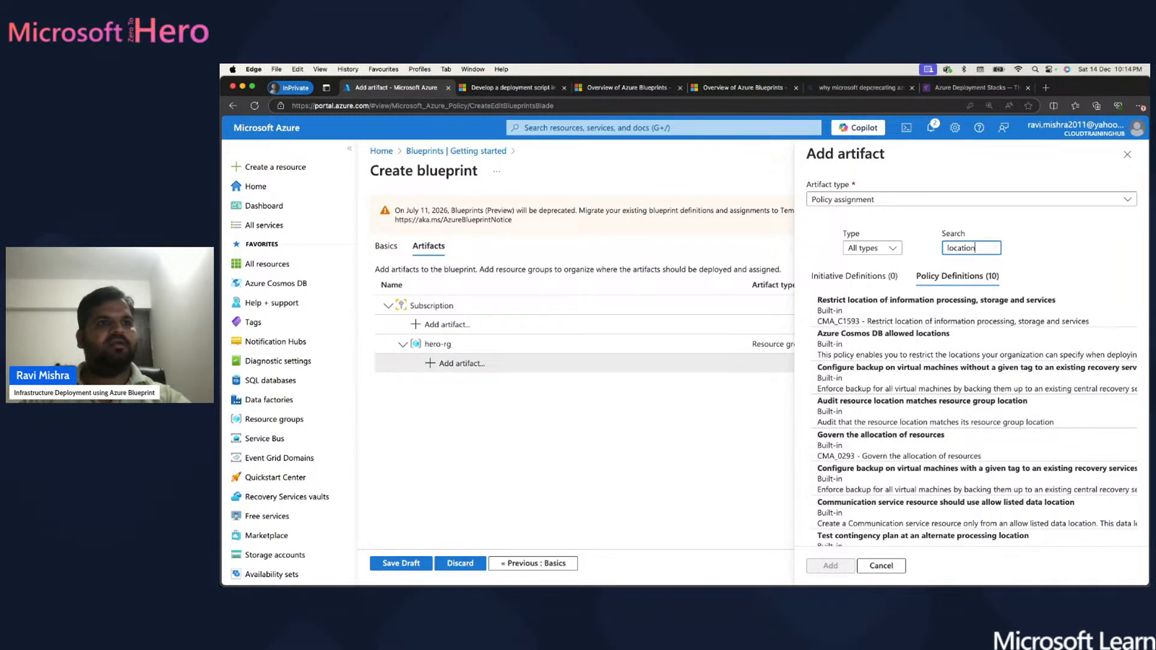
pyautogui.scroll(-2, 922, 403)
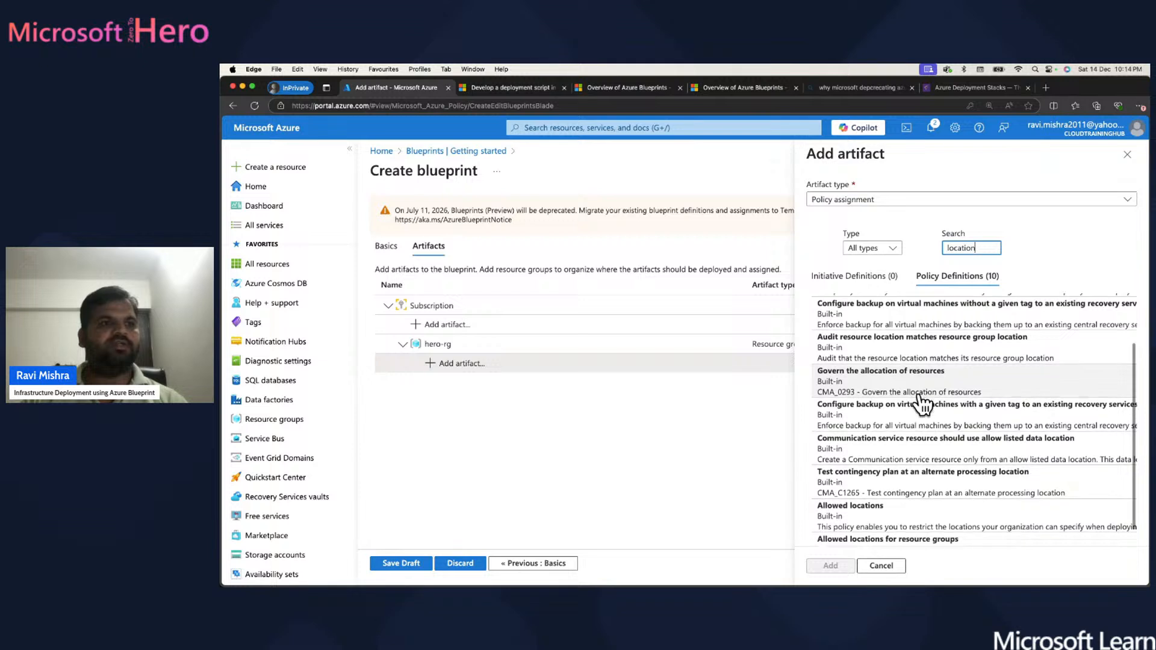
pyautogui.scroll(-1, 922, 402)
pyautogui.click(853, 501)
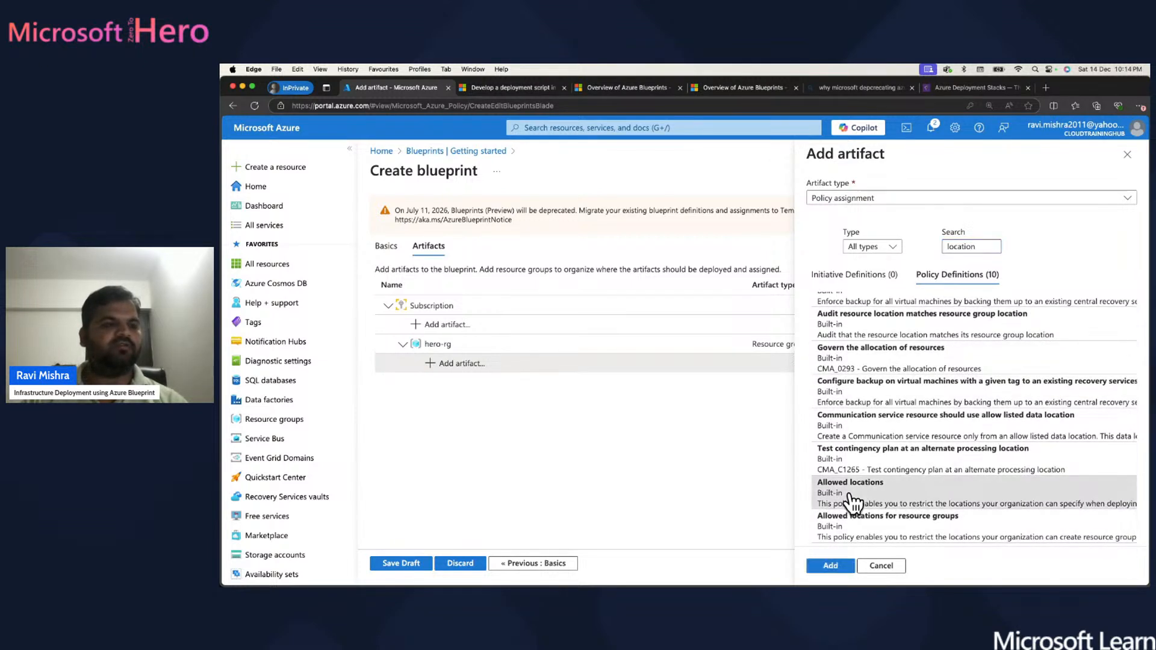
pyautogui.click(837, 569)
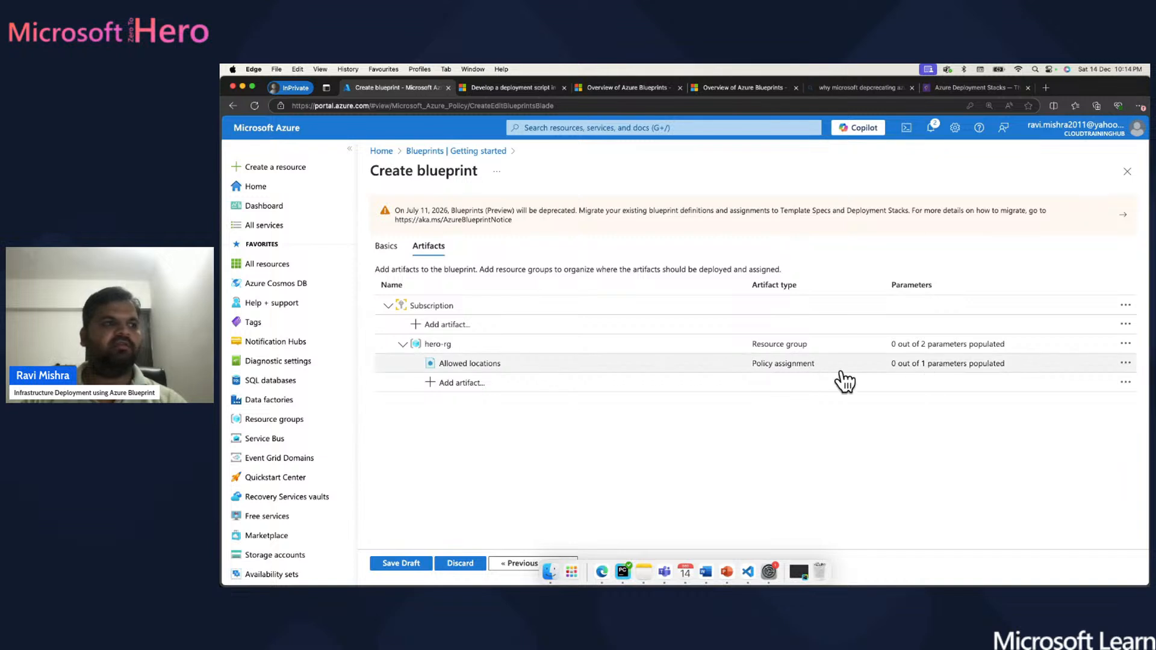
pyautogui.click(473, 365)
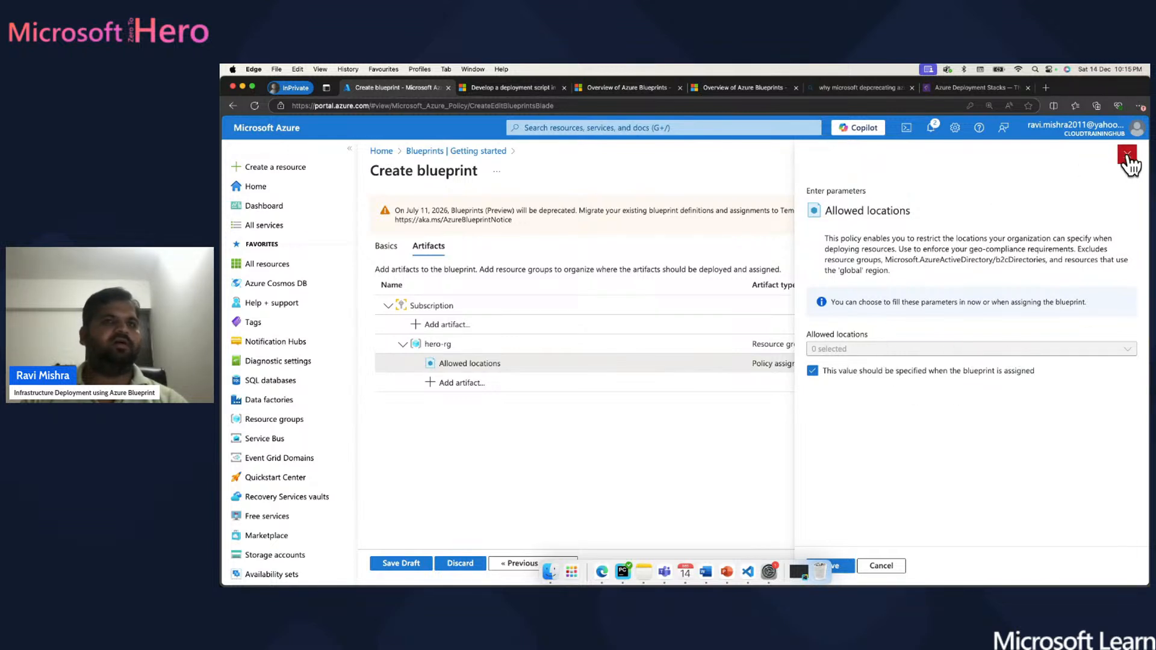
pyautogui.click(1128, 155)
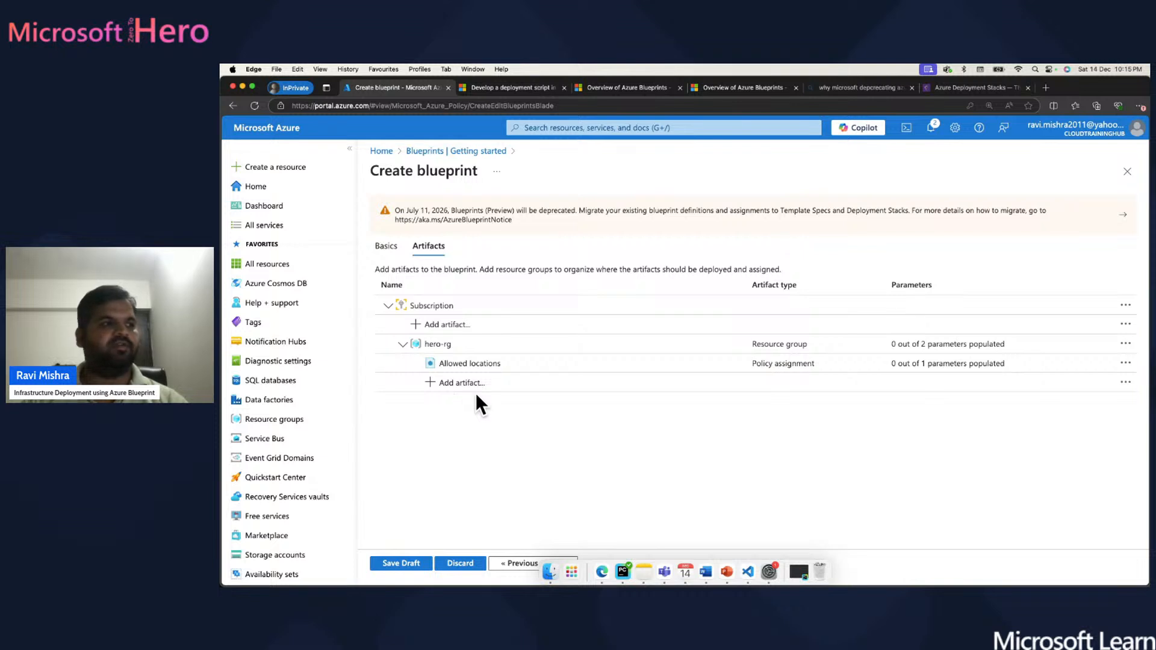
# - Add a Role assignment artifact with the Contributor role under hero-rg
pyautogui.click(460, 385)
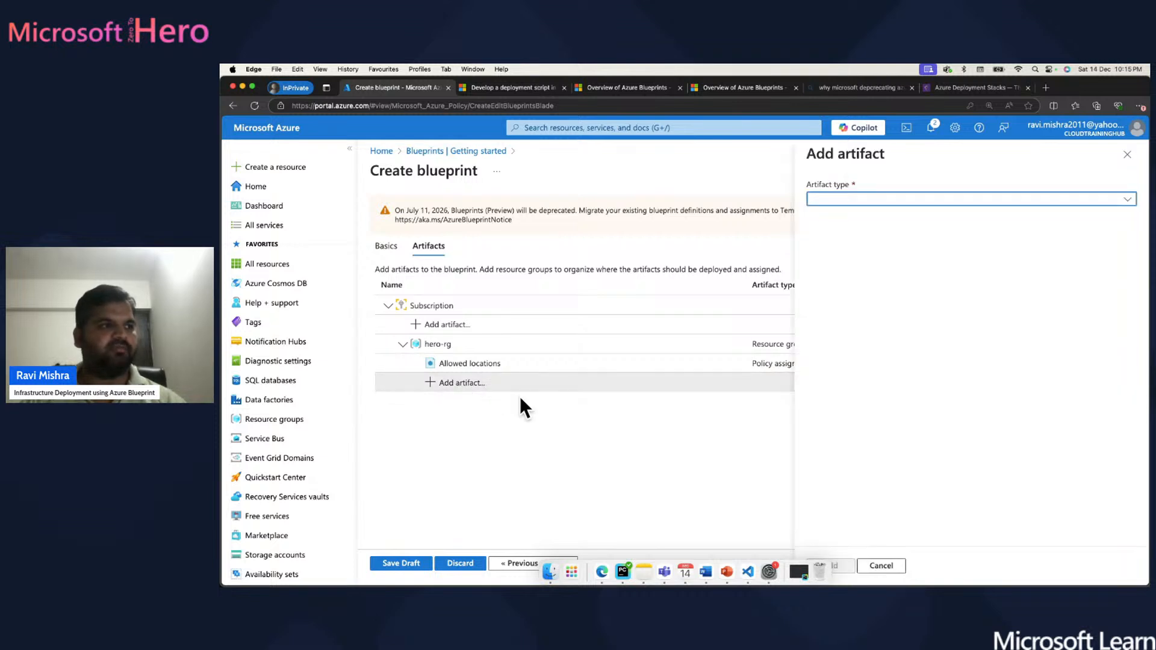
pyautogui.click(913, 200)
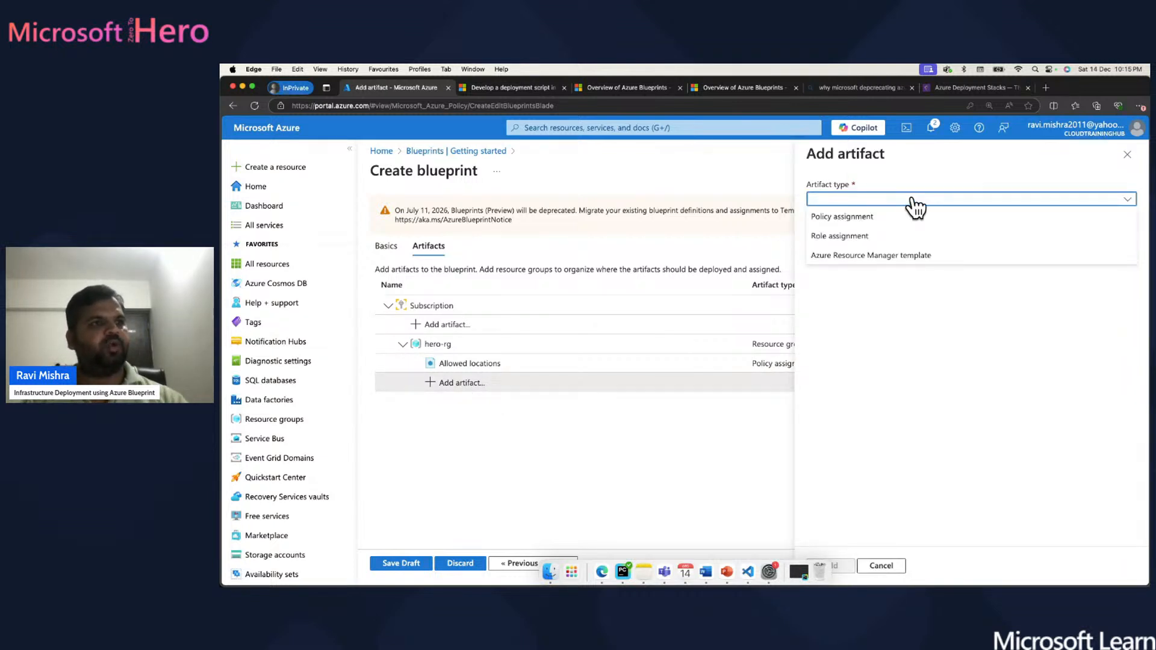
pyautogui.click(843, 238)
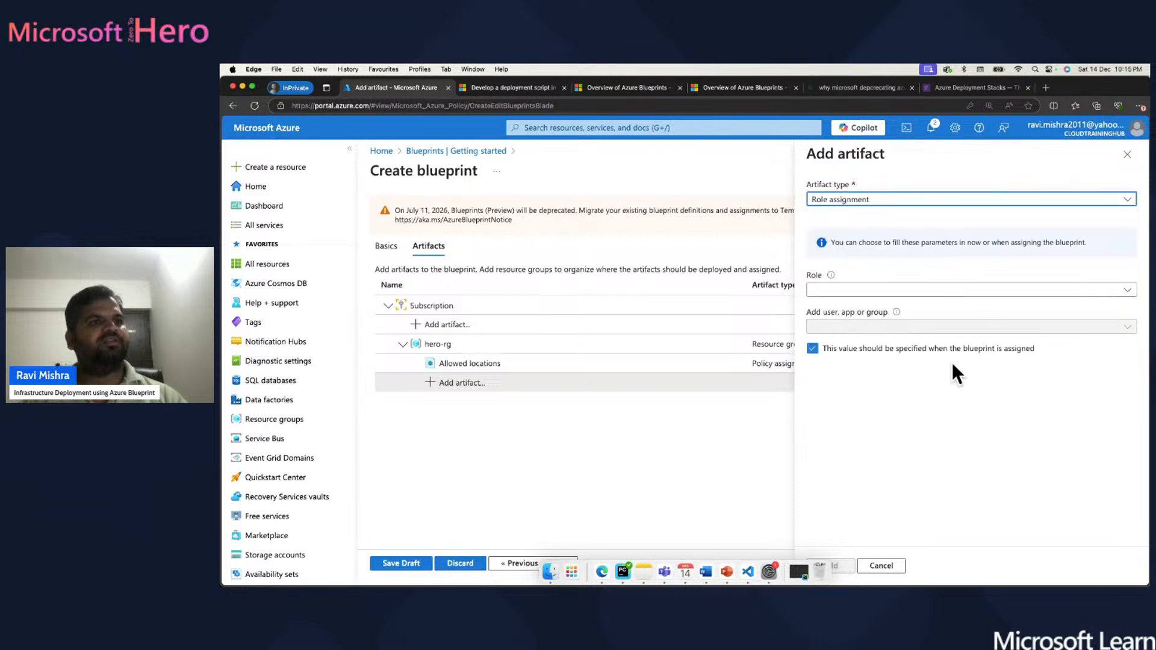
pyautogui.click(903, 292)
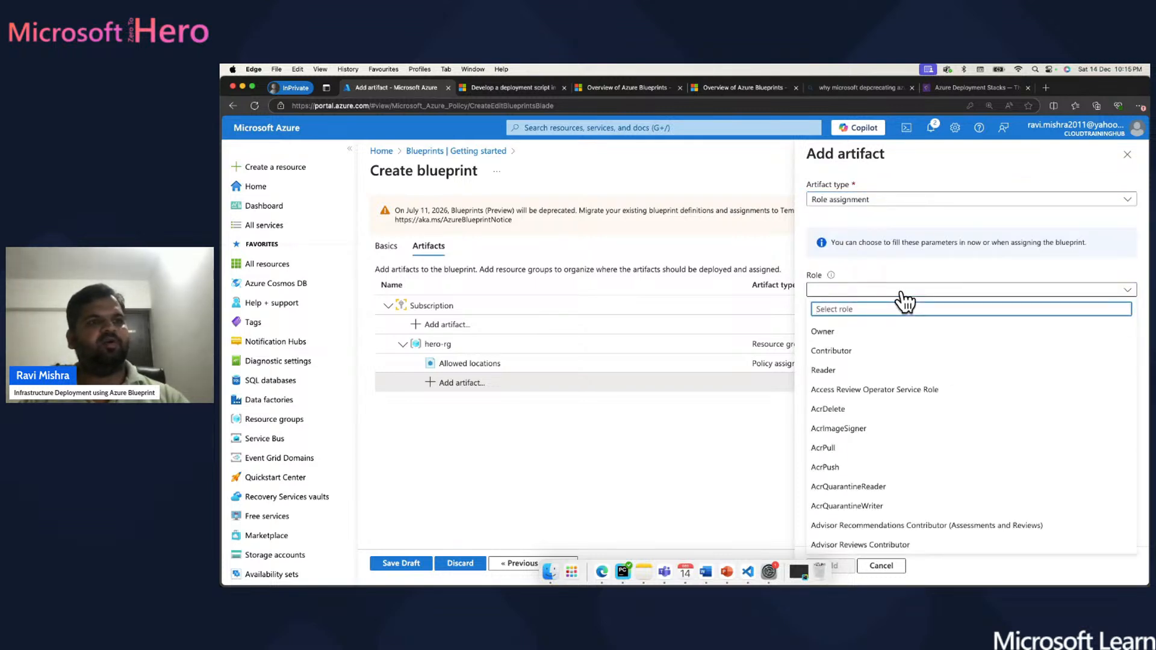
pyautogui.click(840, 351)
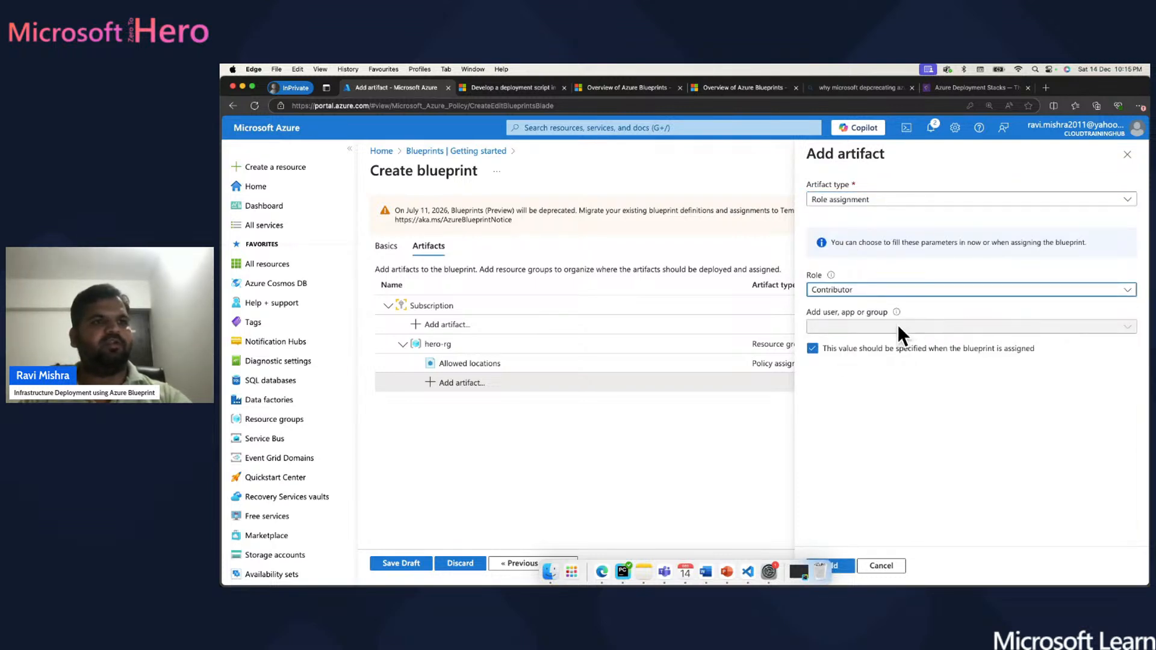
pyautogui.click(840, 566)
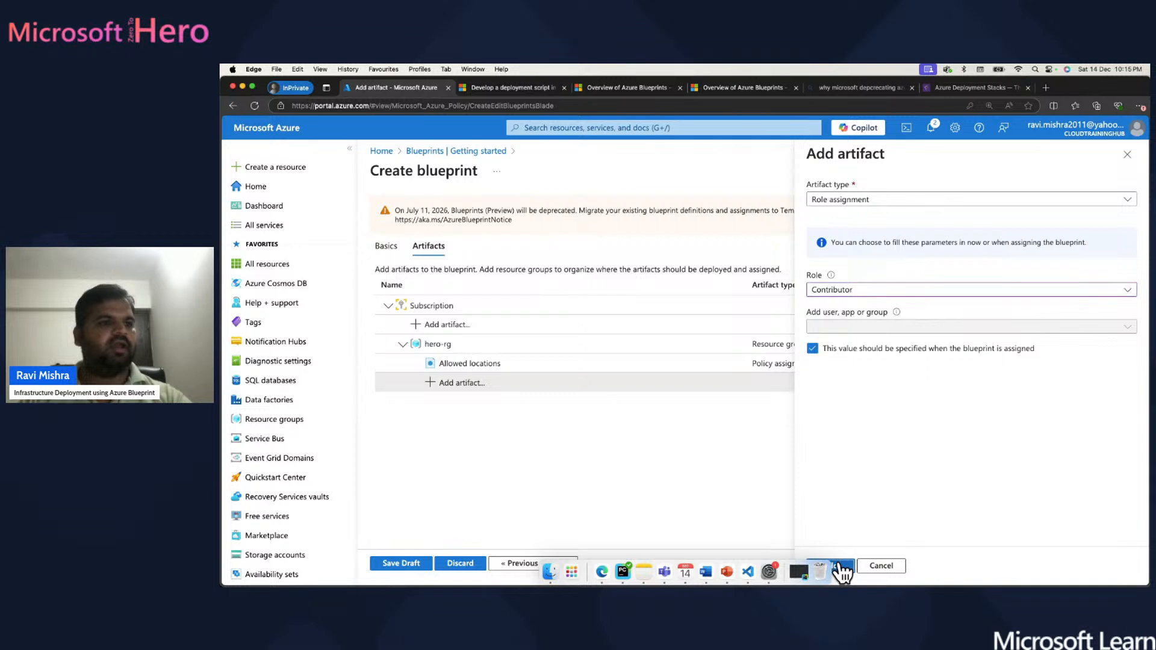
# - Start an Azure Resource Manager template artifact named vnet-01 under hero-rg
pyautogui.click(459, 402)
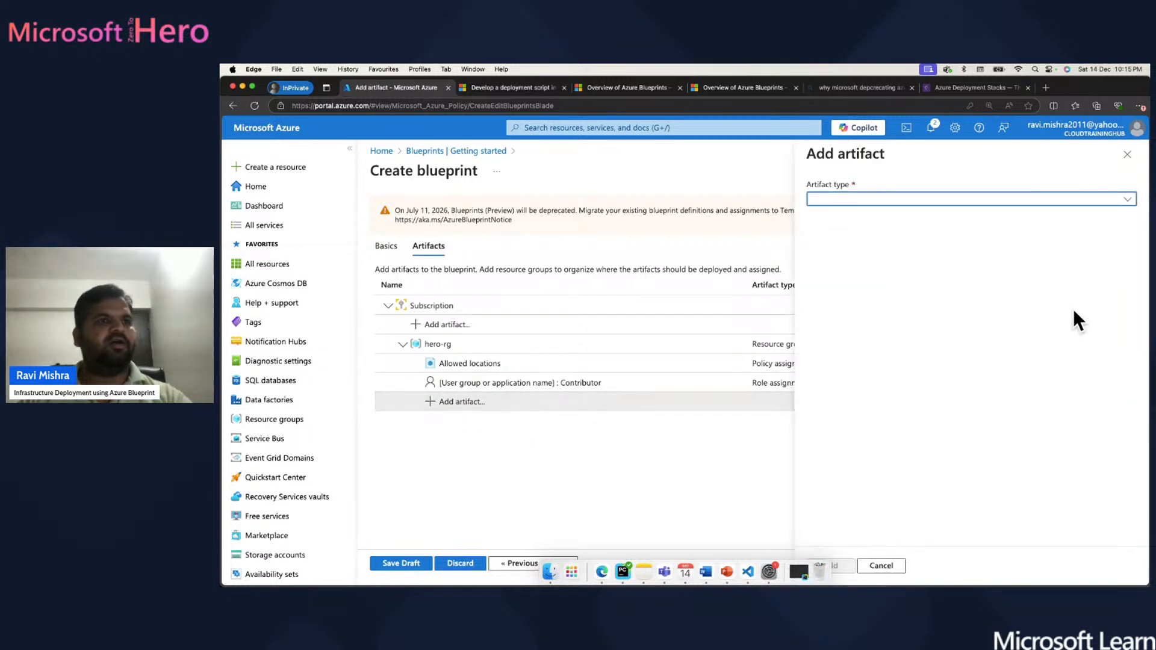
pyautogui.click(1000, 200)
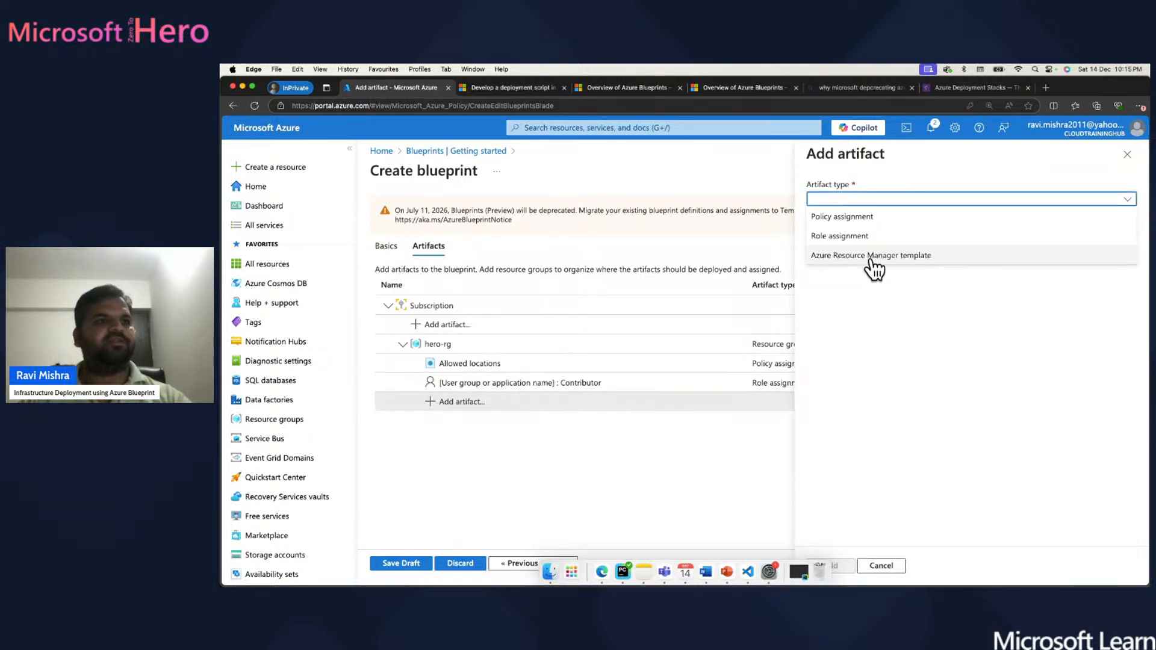
pyautogui.click(871, 255)
pyautogui.click(855, 237)
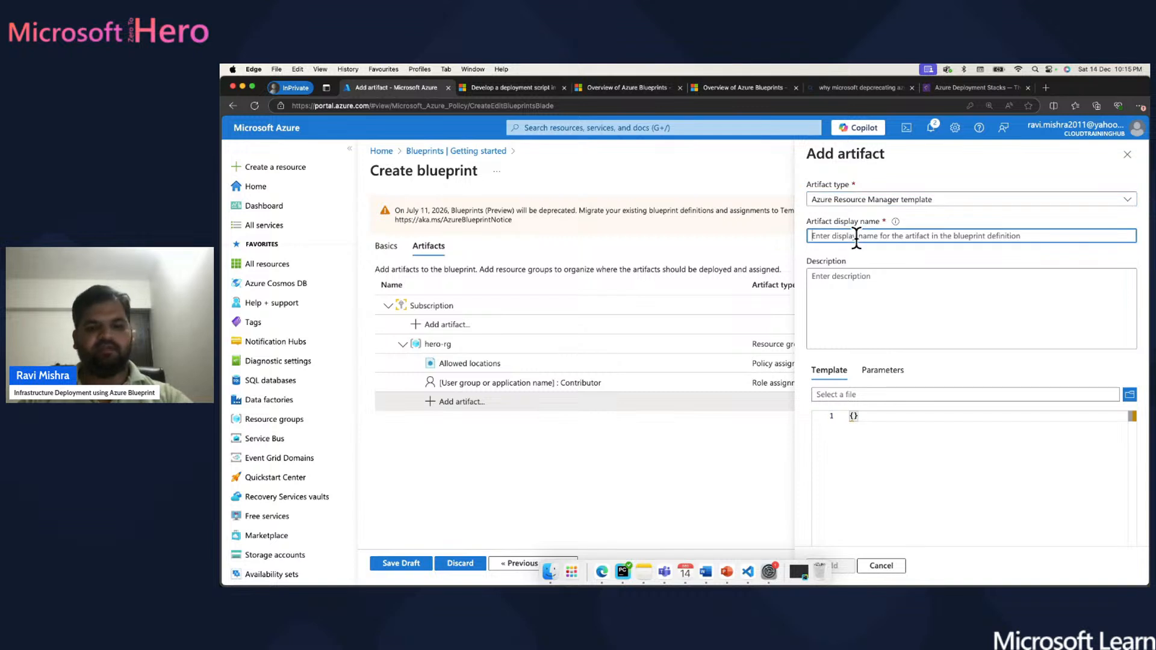
pyautogui.write('vnet')
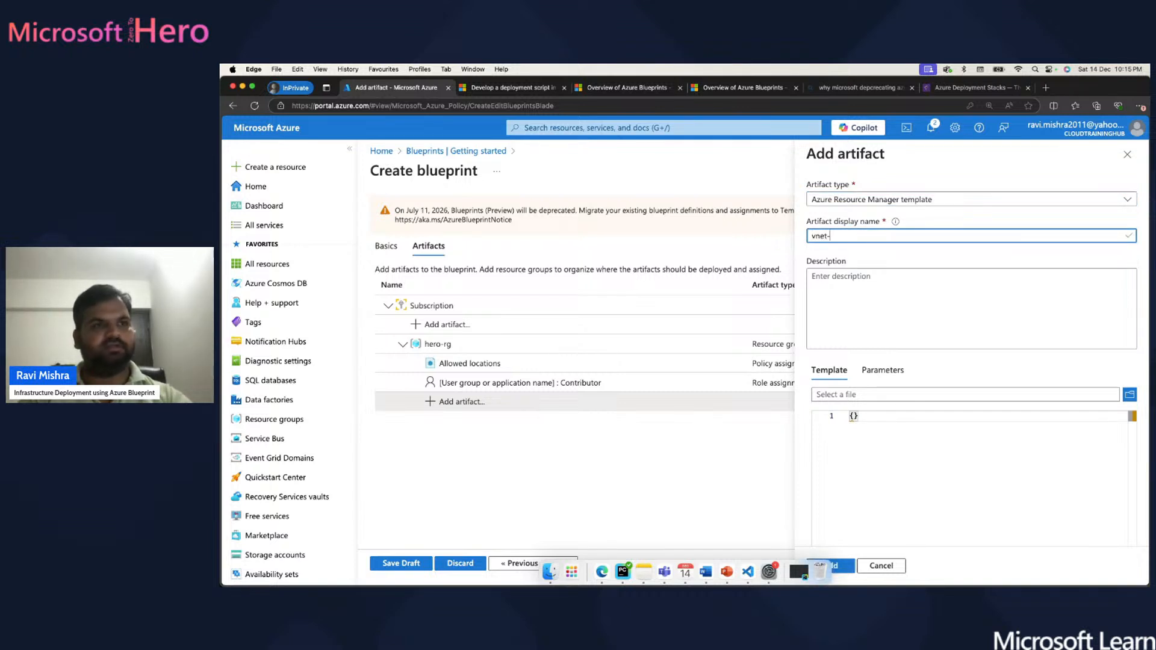
pyautogui.write('-01')
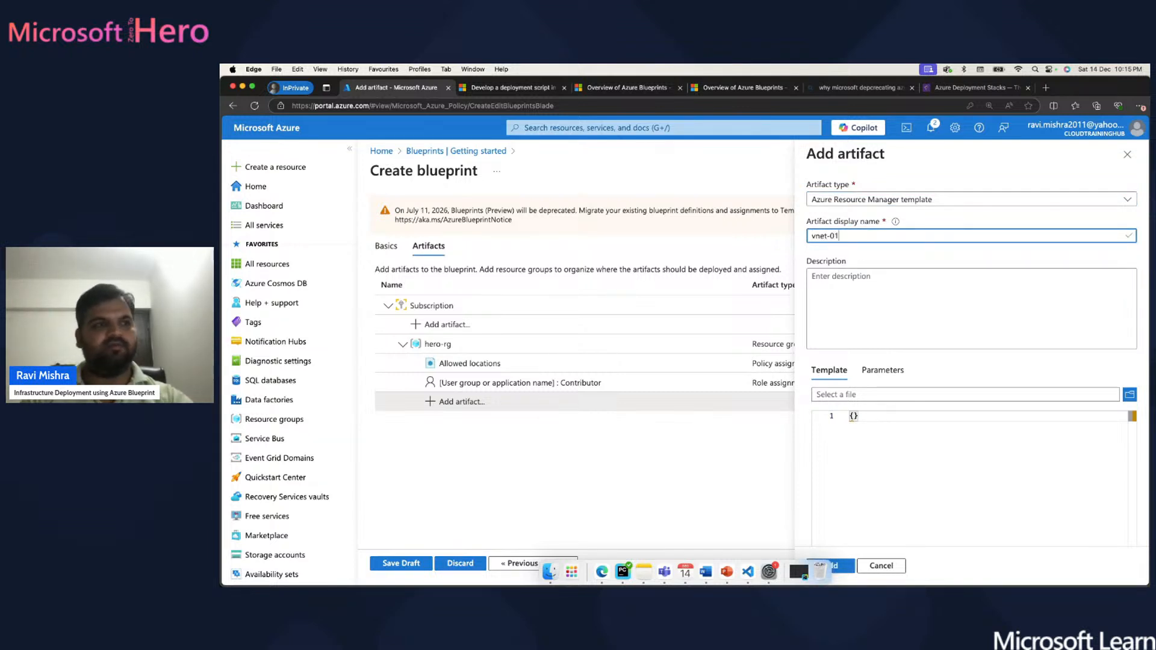
# - Clear the template editor and fetch the template from Visual Studio Code
pyautogui.click(876, 428)
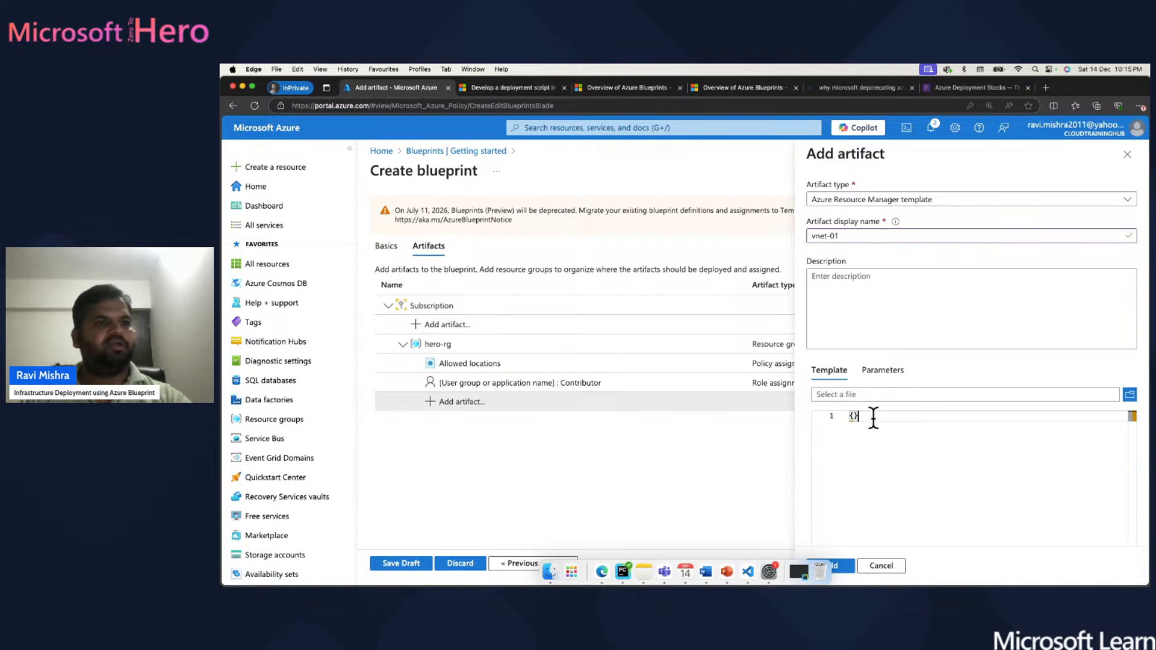
pyautogui.press('BackSpace')
pyautogui.press('BackSpace')
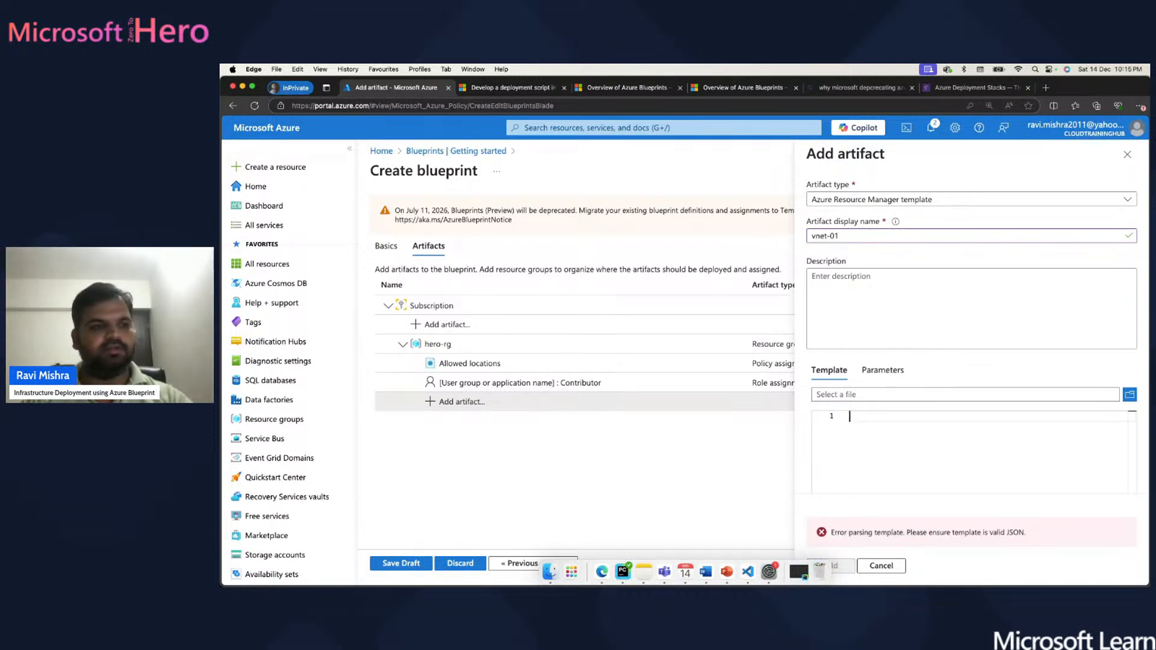
pyautogui.click(749, 565)
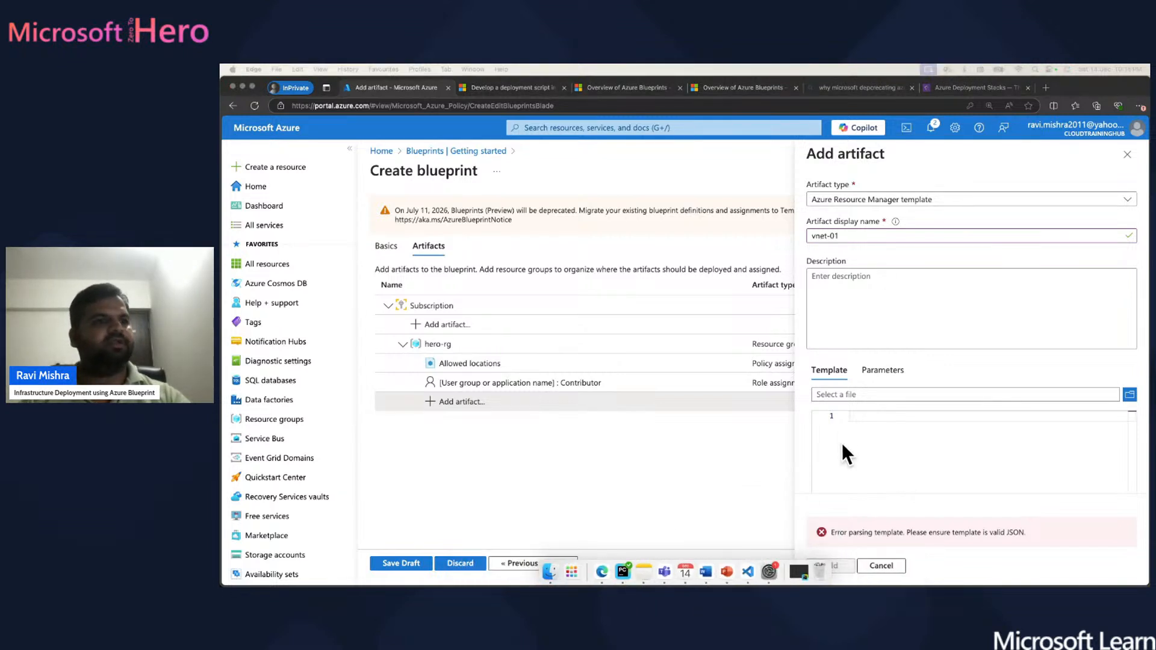
pyautogui.click(866, 417)
# - Paste the virtual network ARM template JSON, review it, and add vnet-01 under hero-rg
pyautogui.press('super+v')
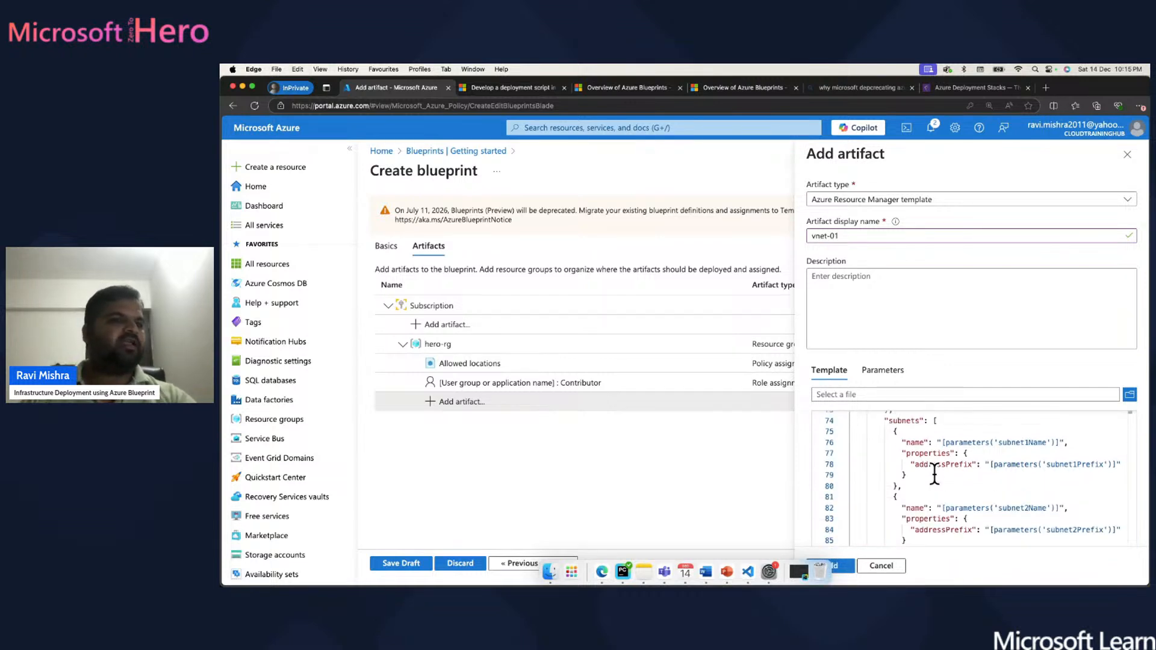
pyautogui.scroll(15, 935, 472)
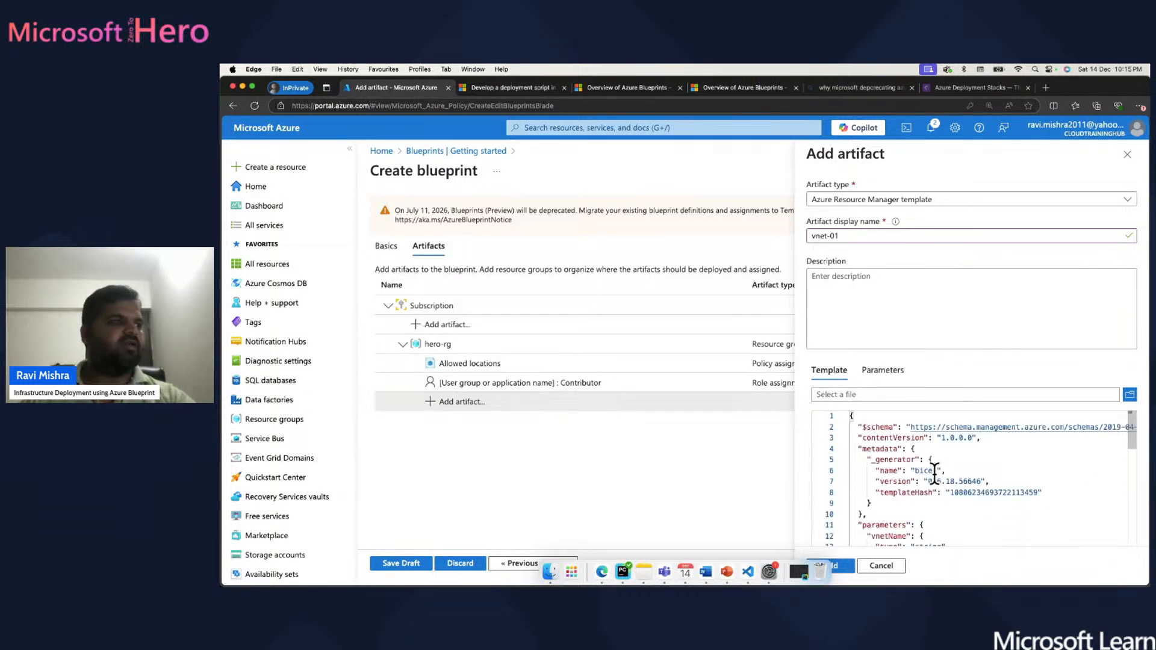
pyautogui.scroll(-5, 934, 473)
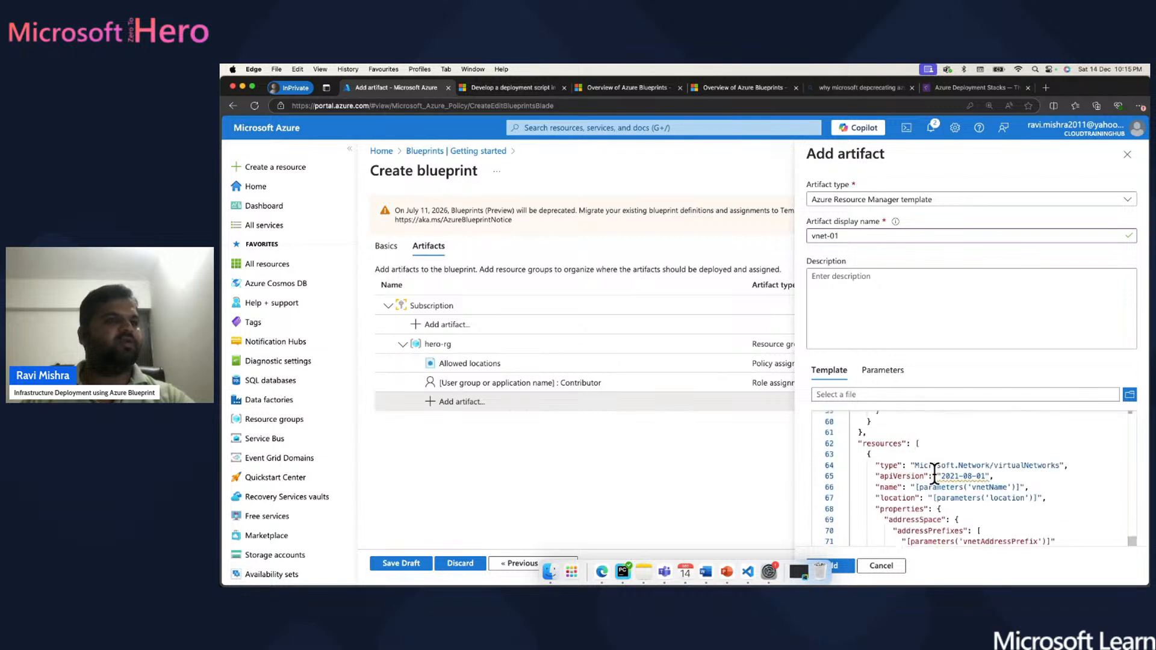
pyautogui.scroll(5, 934, 473)
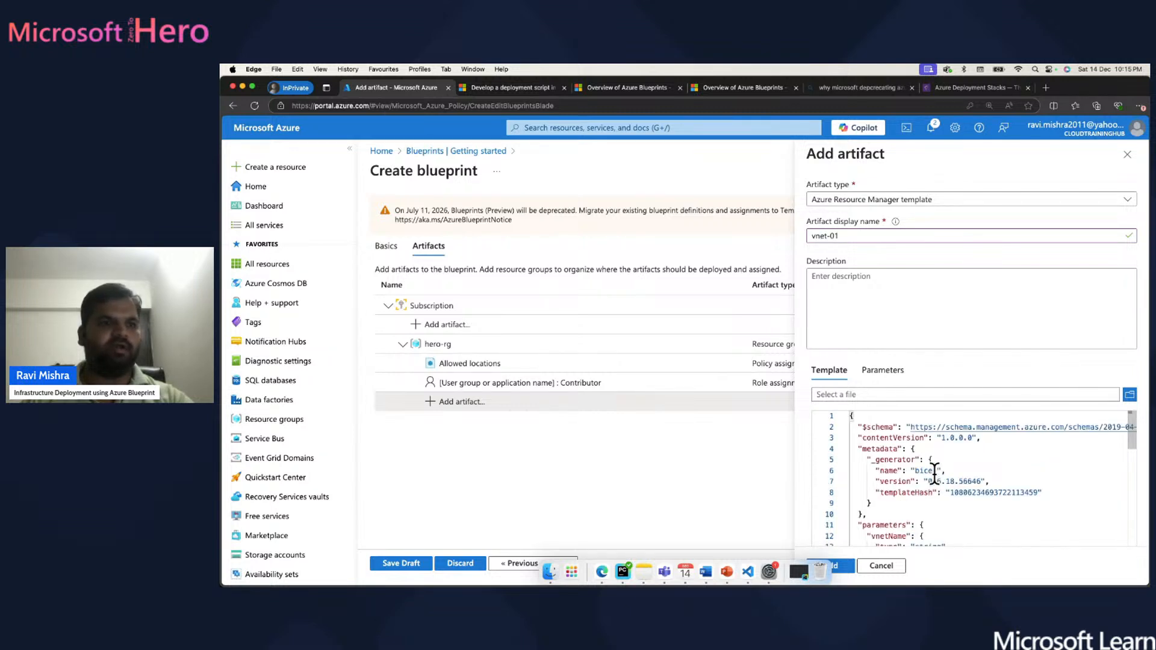
pyautogui.scroll(-12, 934, 473)
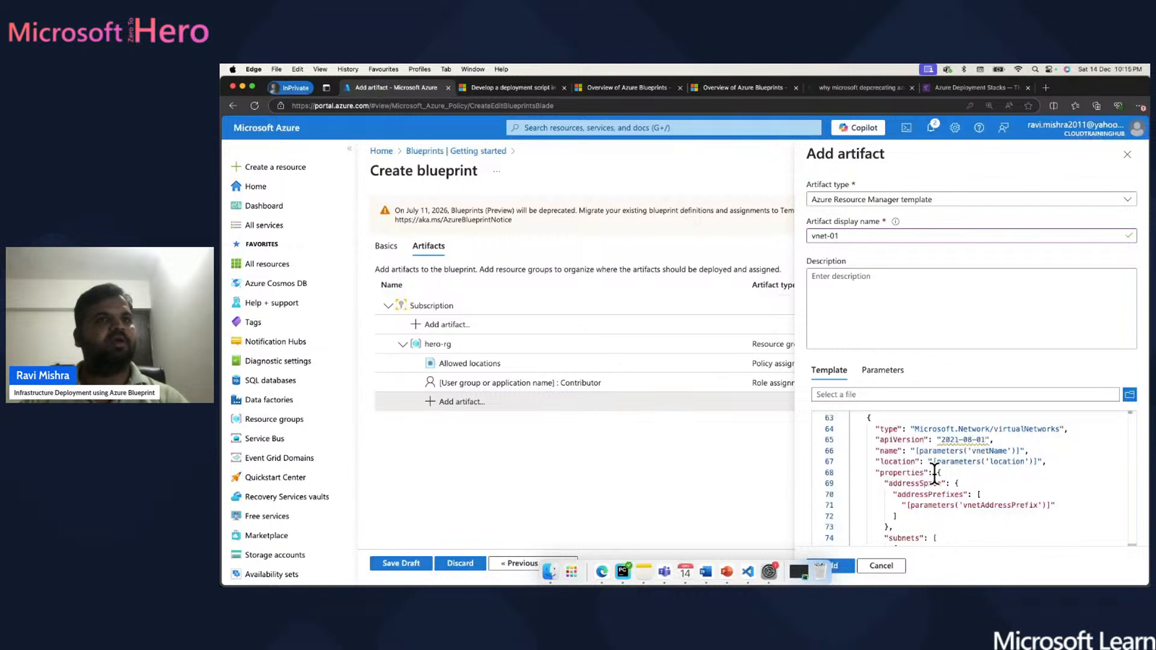
pyautogui.scroll(12, 912, 461)
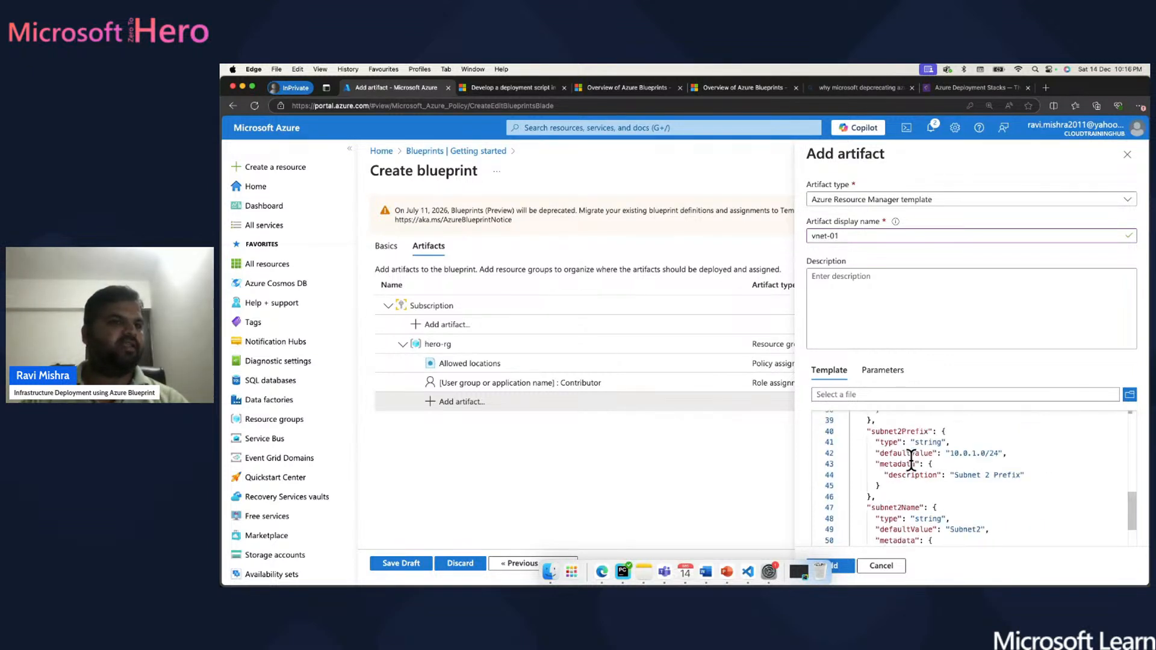
pyautogui.scroll(-14, 912, 461)
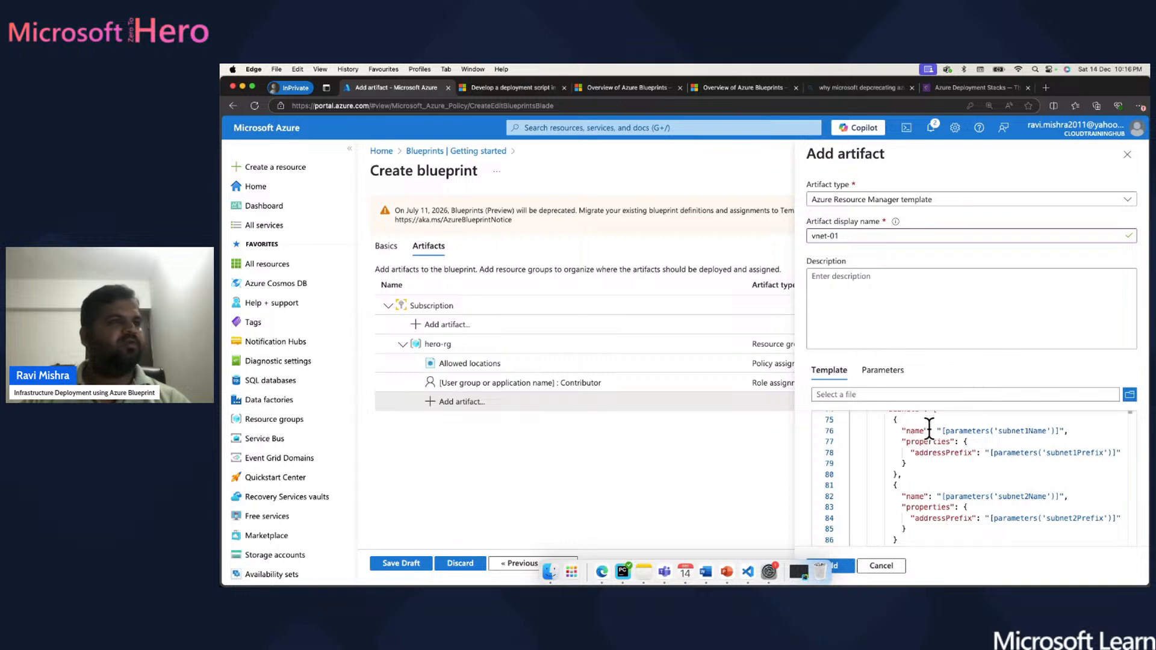
pyautogui.scroll(10, 919, 458)
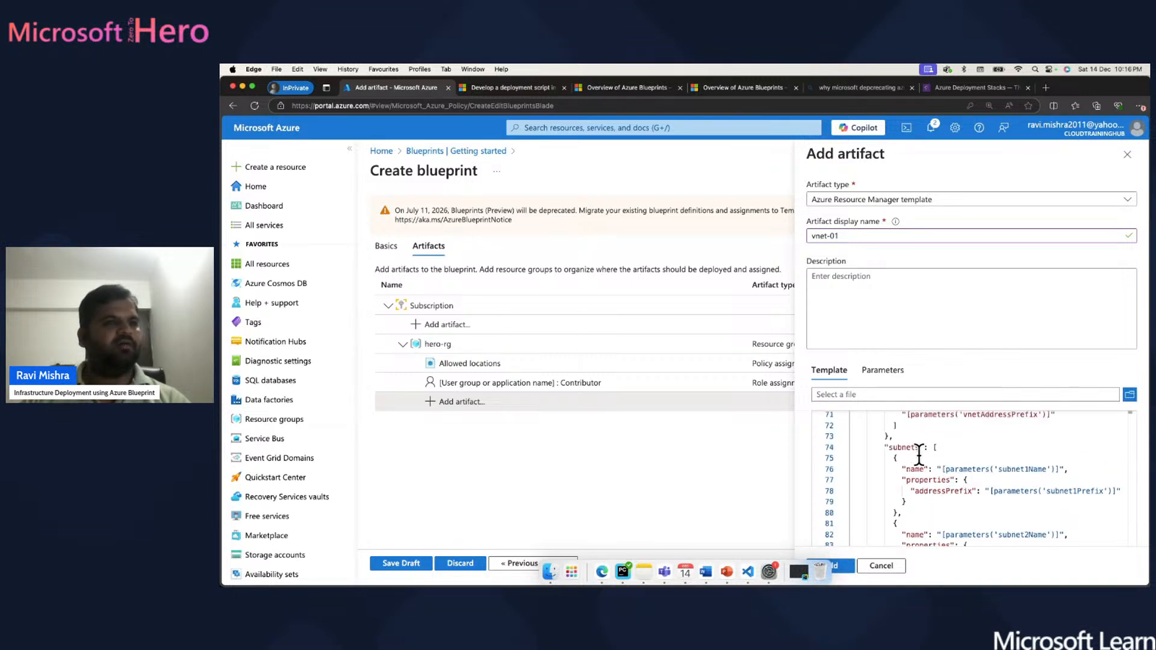
pyautogui.scroll(-10, 919, 455)
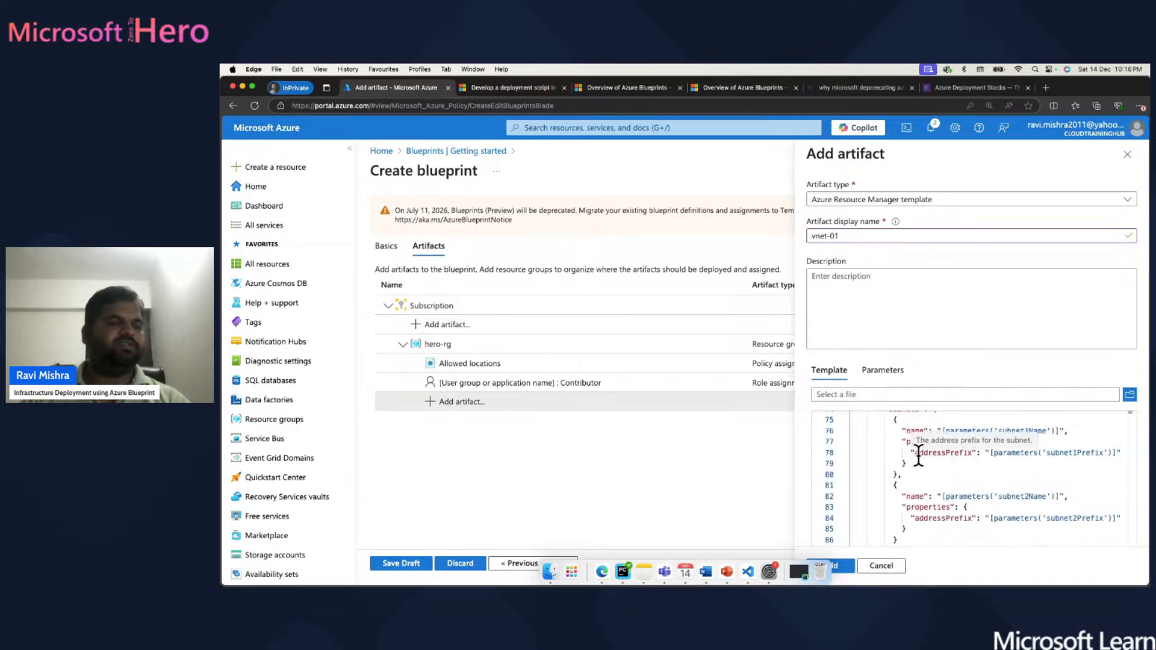
pyautogui.click(842, 566)
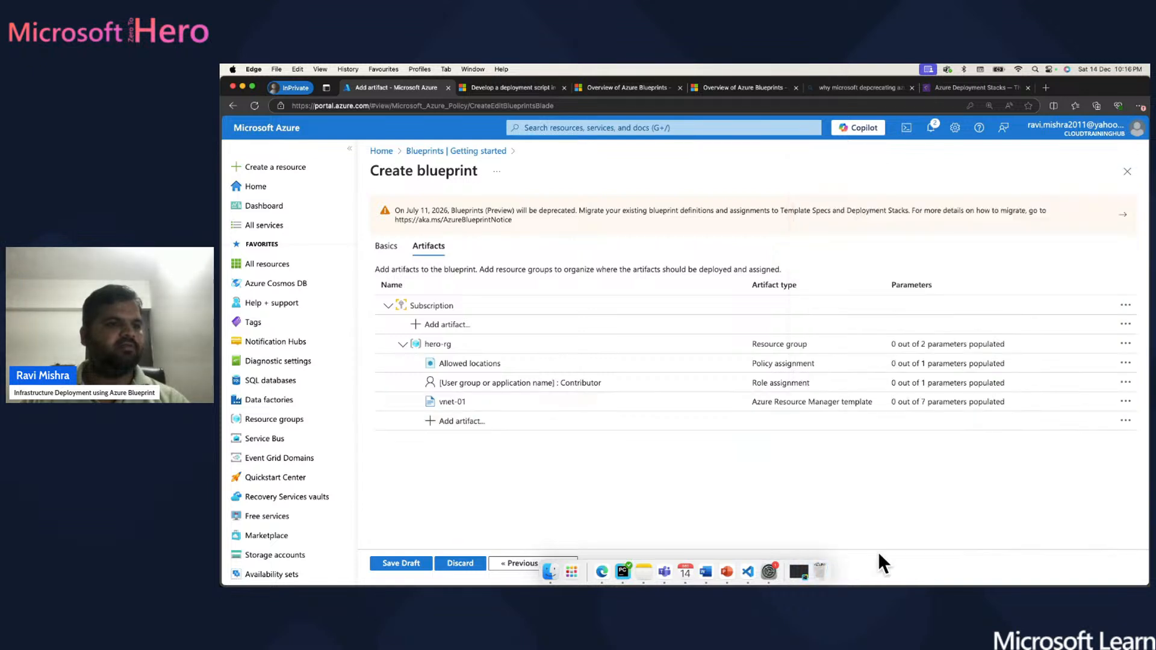
# - Cancel an extra artifact pane and save zero-hero-dev-blueprint as a draft
pyautogui.click(456, 425)
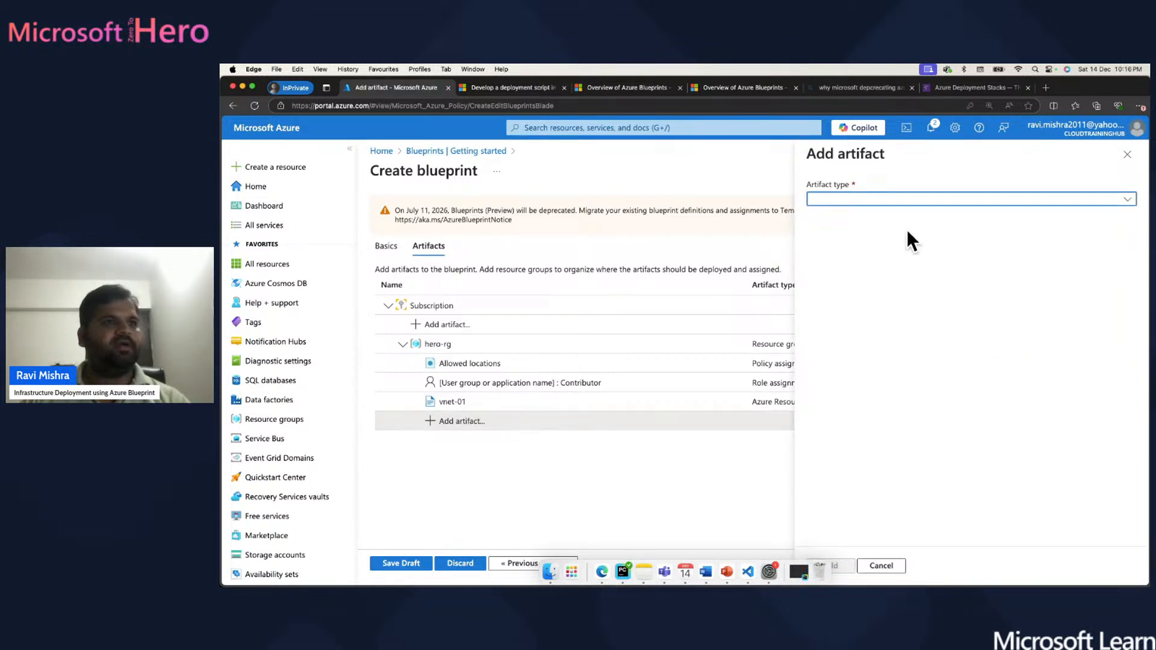
pyautogui.click(939, 202)
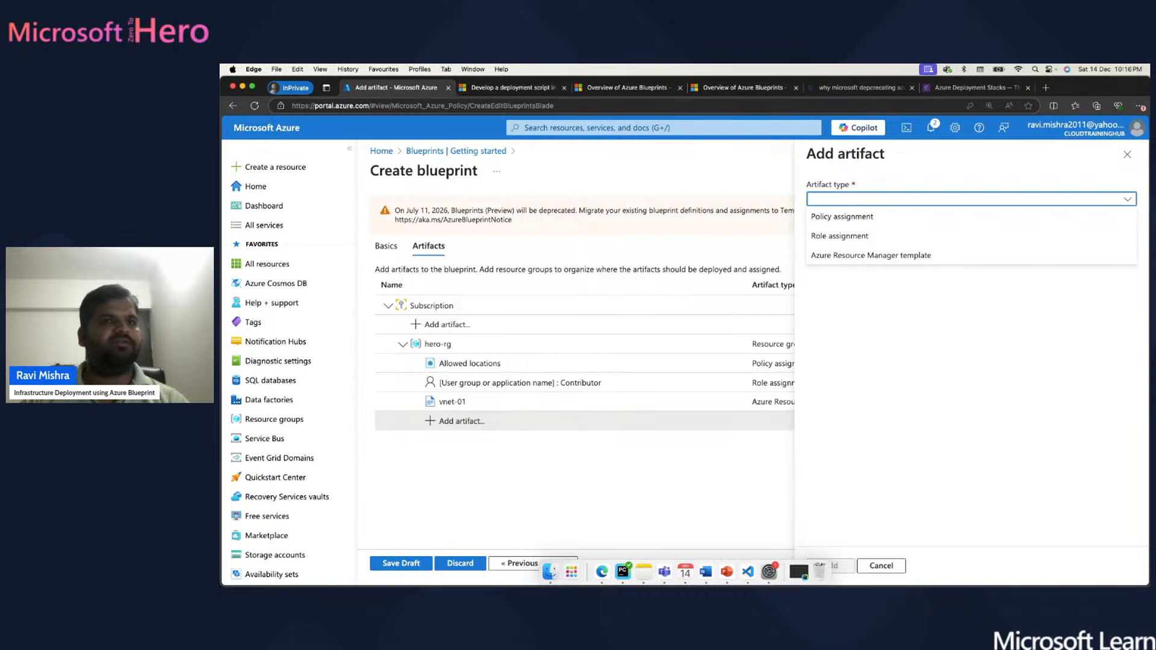
pyautogui.click(1127, 154)
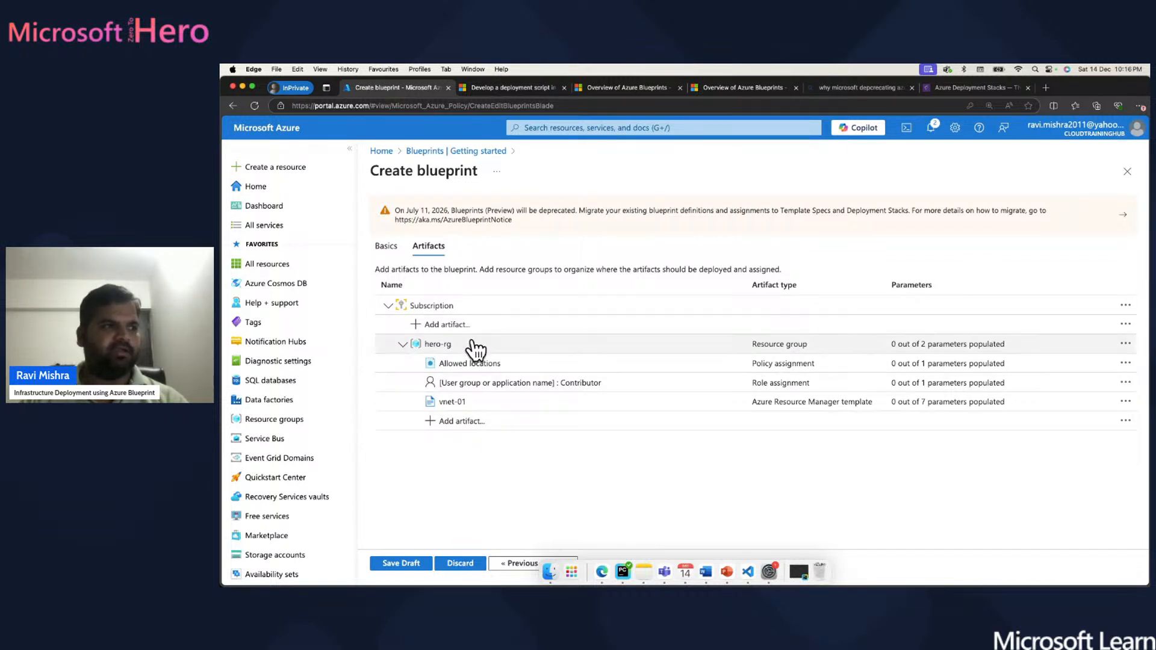
pyautogui.click(397, 564)
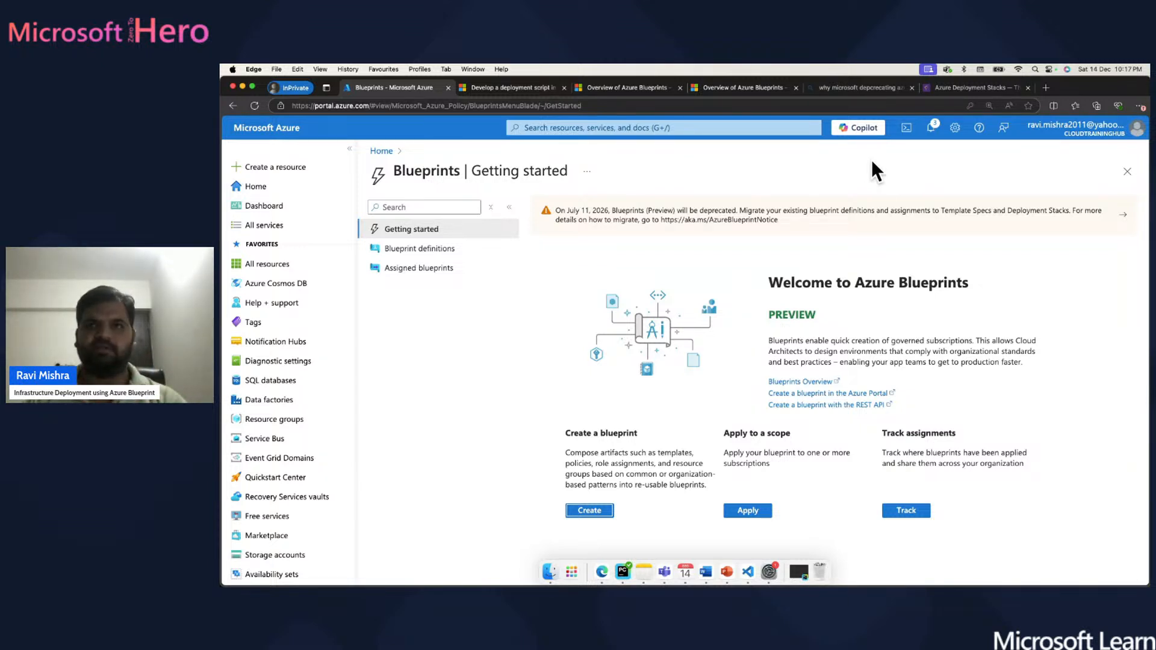
# - Open the saved blueprint from its success notification and select its title
pyautogui.click(932, 128)
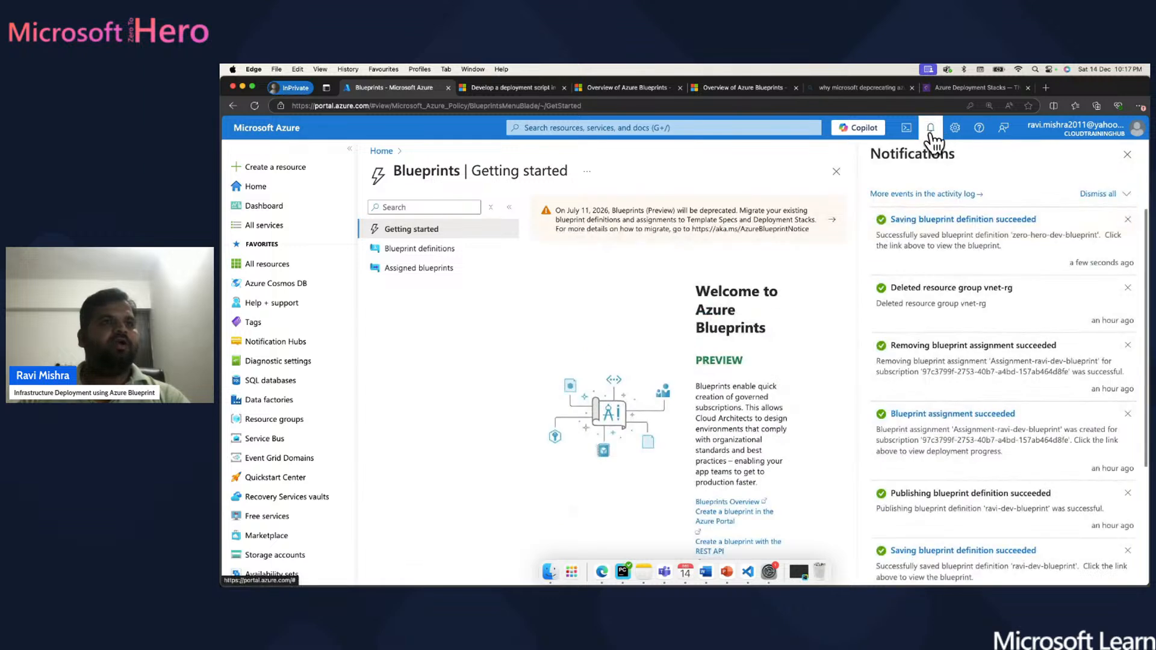
pyautogui.click(930, 220)
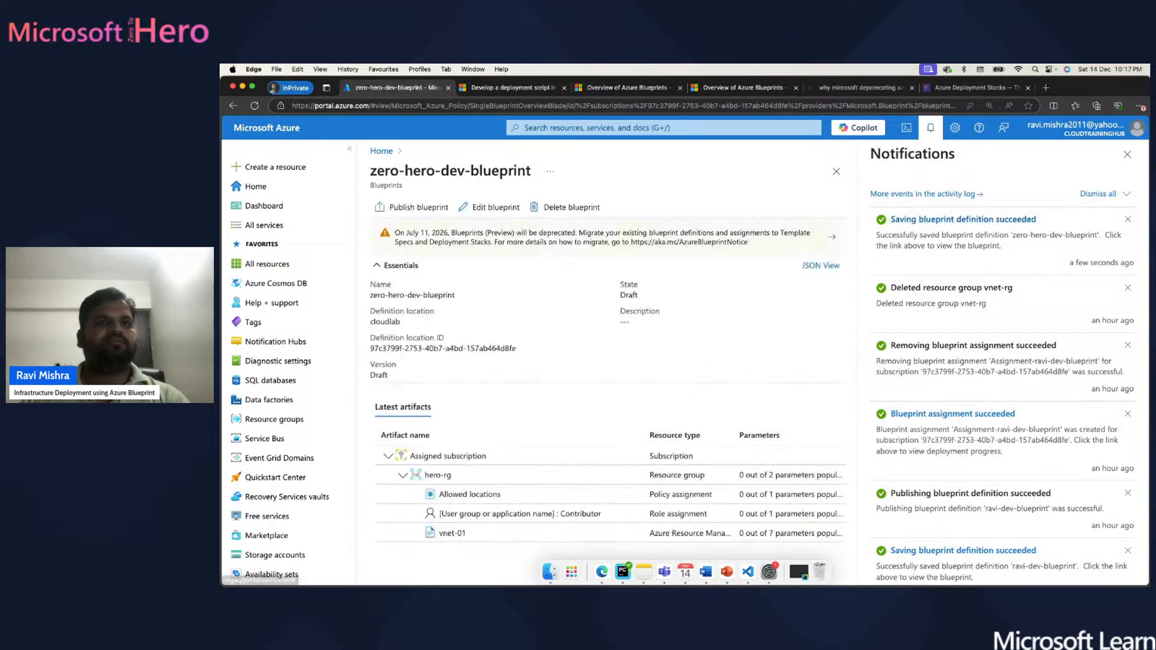
pyautogui.click(1128, 154)
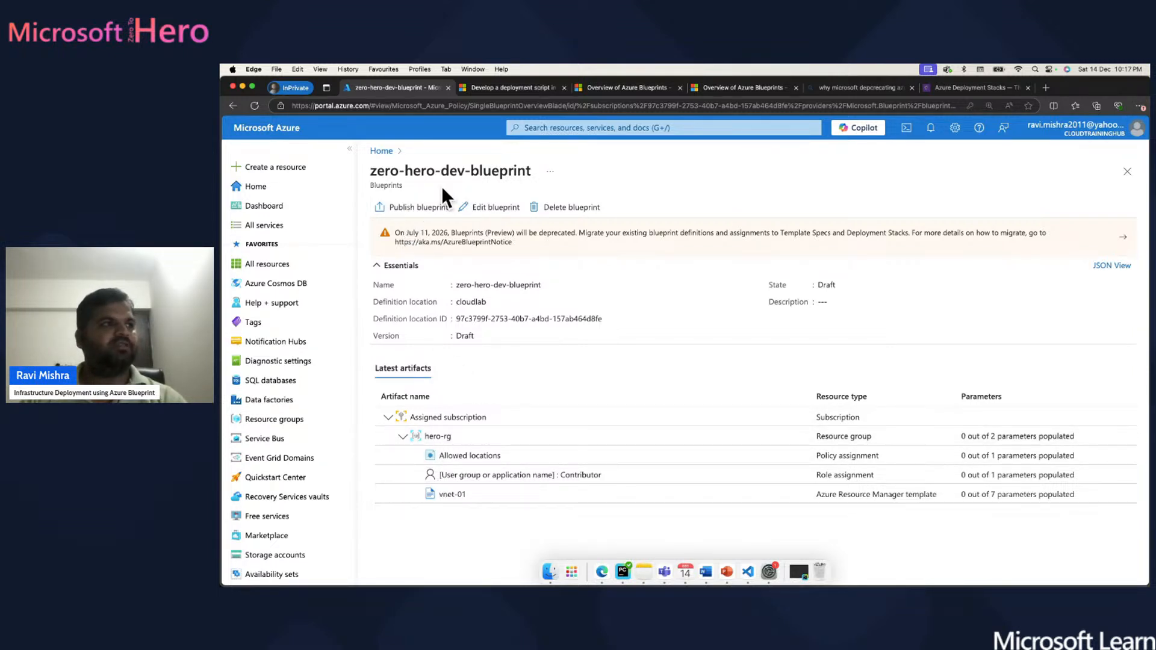
pyautogui.moveTo(531, 170); pyautogui.dragTo(370, 172)
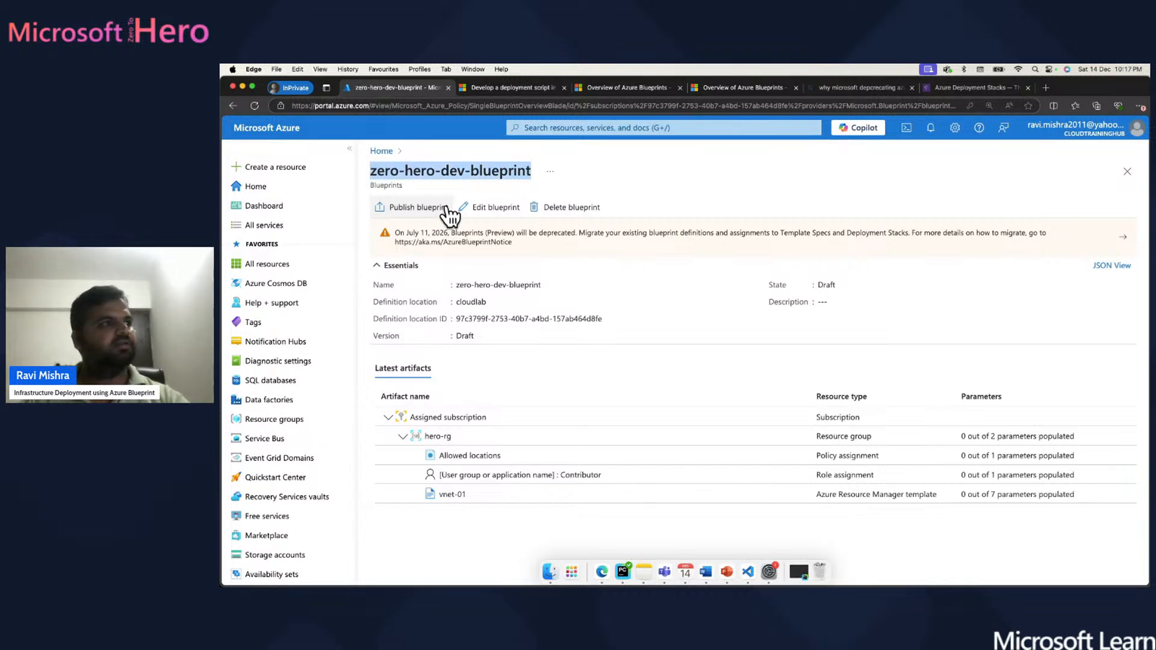
# - Publish zero-hero-dev-blueprint with version 'version-1'
pyautogui.click(410, 208)
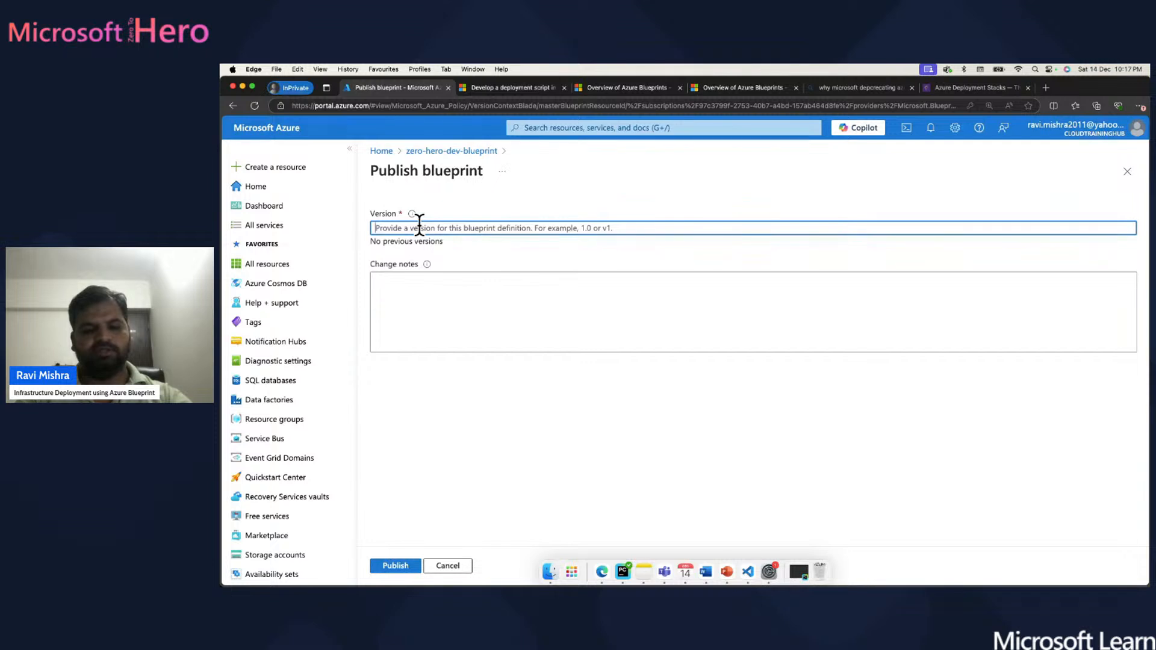
pyautogui.write('version-1')
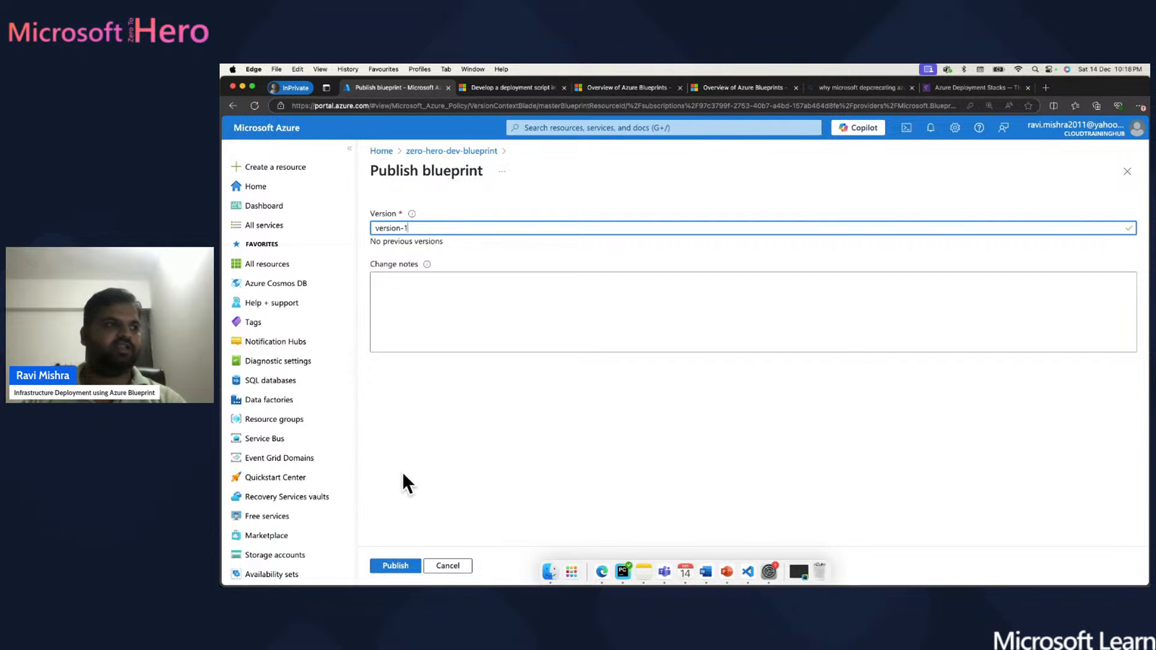
pyautogui.click(395, 565)
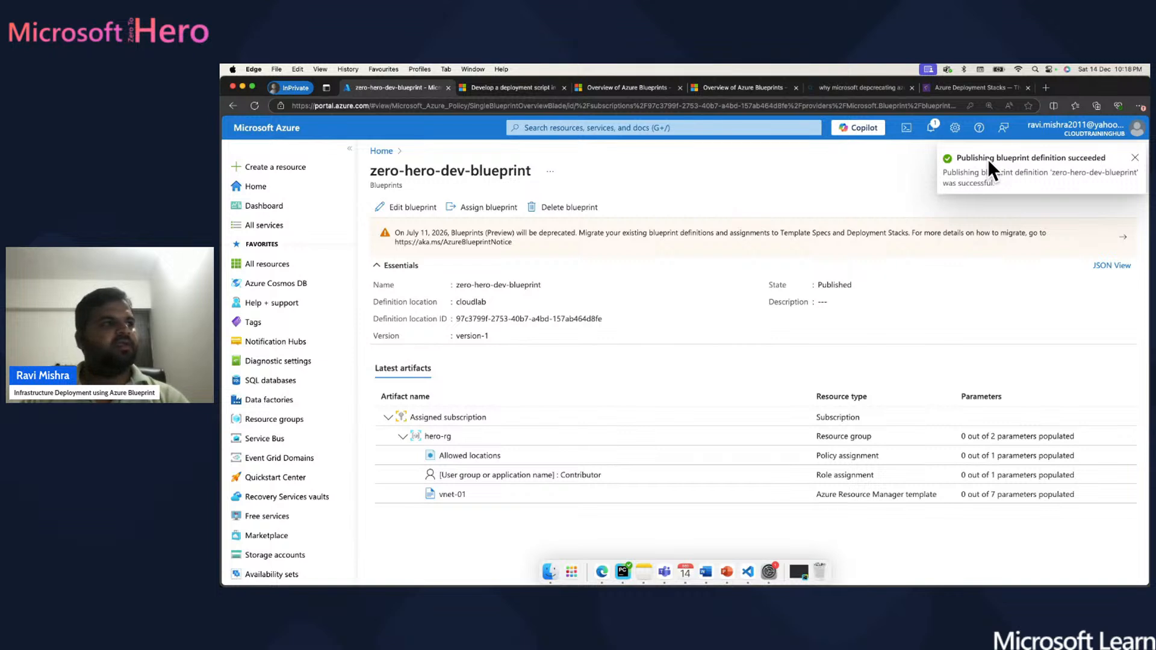
pyautogui.click(467, 208)
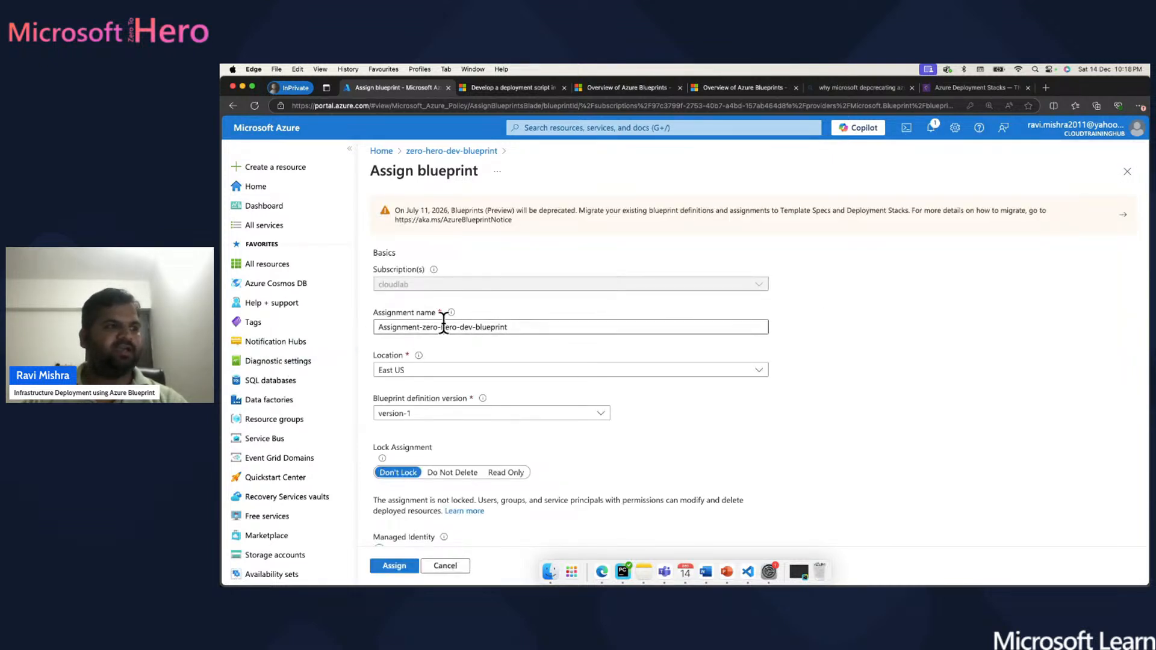
pyautogui.scroll(-5, 453, 349)
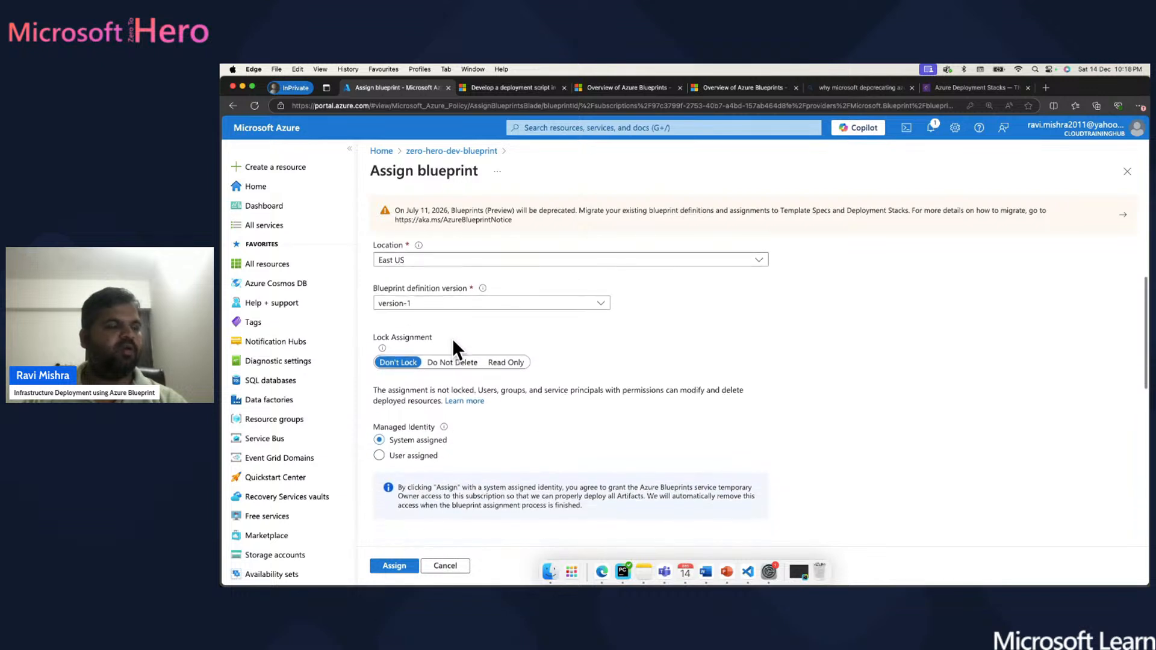
pyautogui.scroll(2, 420, 272)
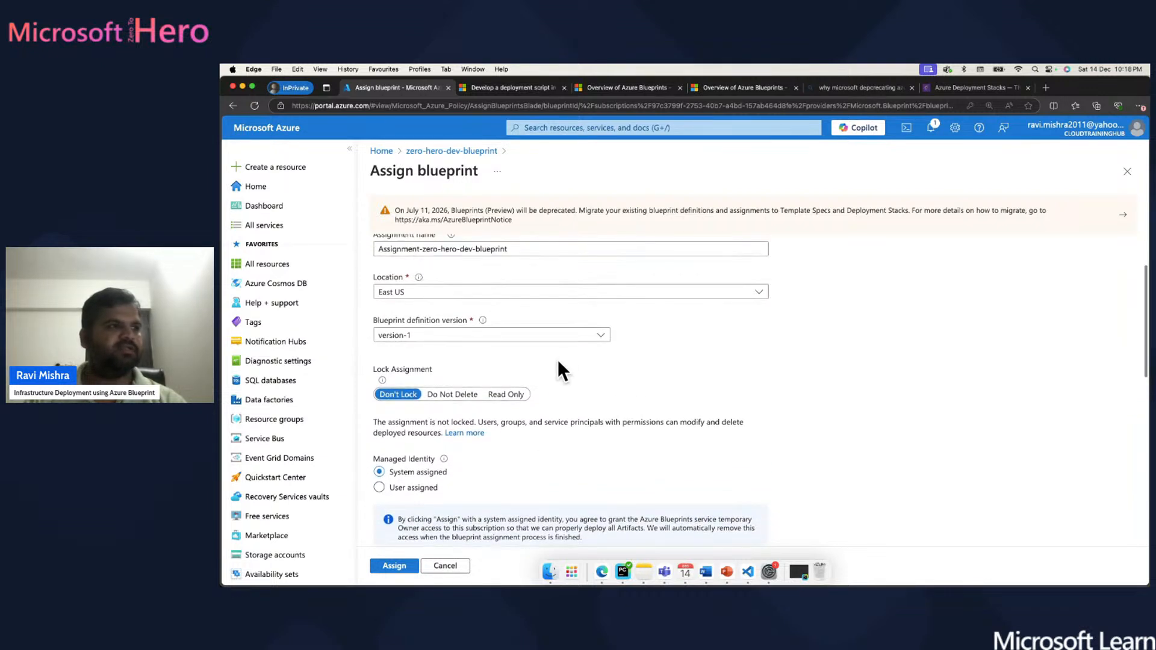
pyautogui.click(599, 336)
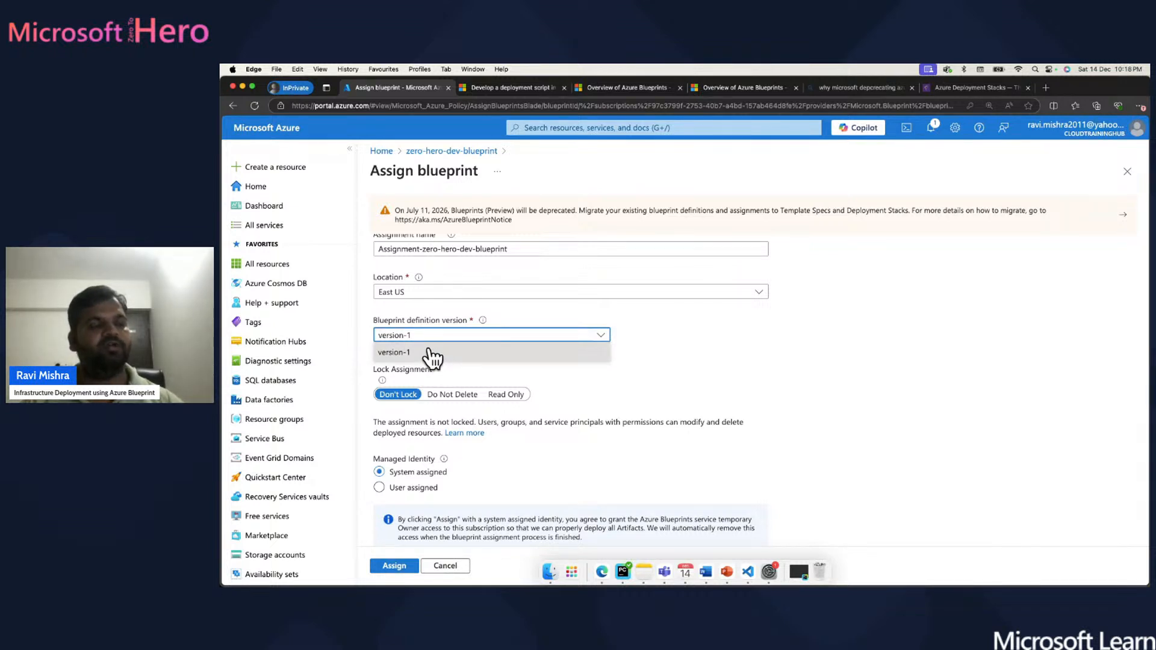
pyautogui.click(675, 338)
pyautogui.scroll(3, 676, 338)
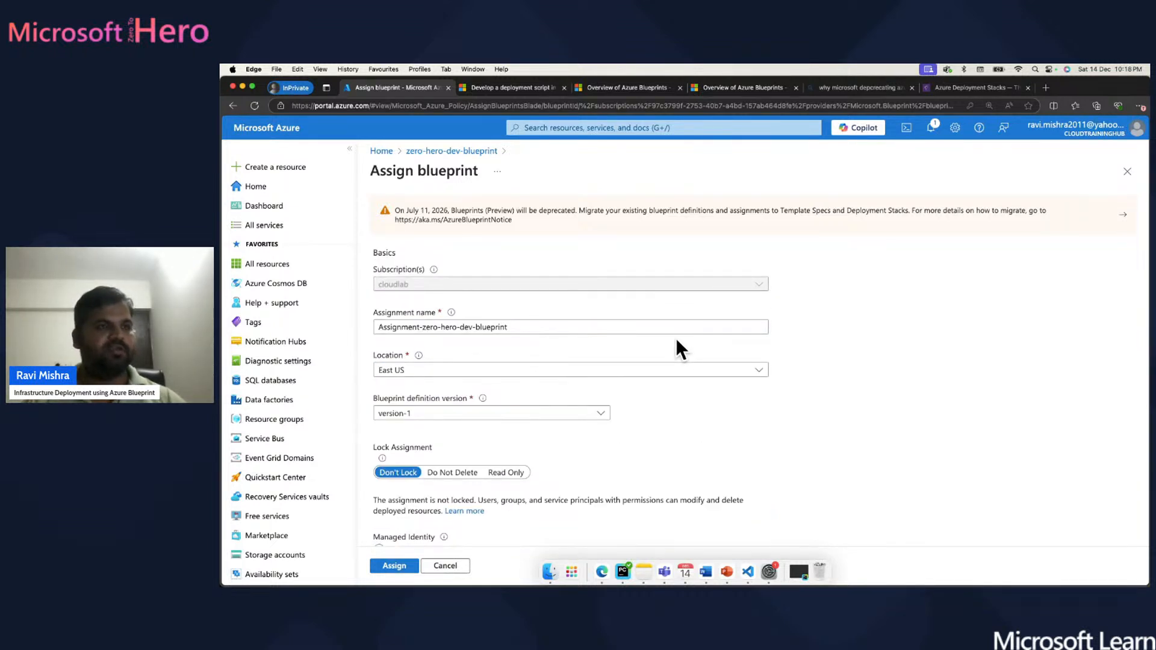
pyautogui.scroll(-3, 677, 340)
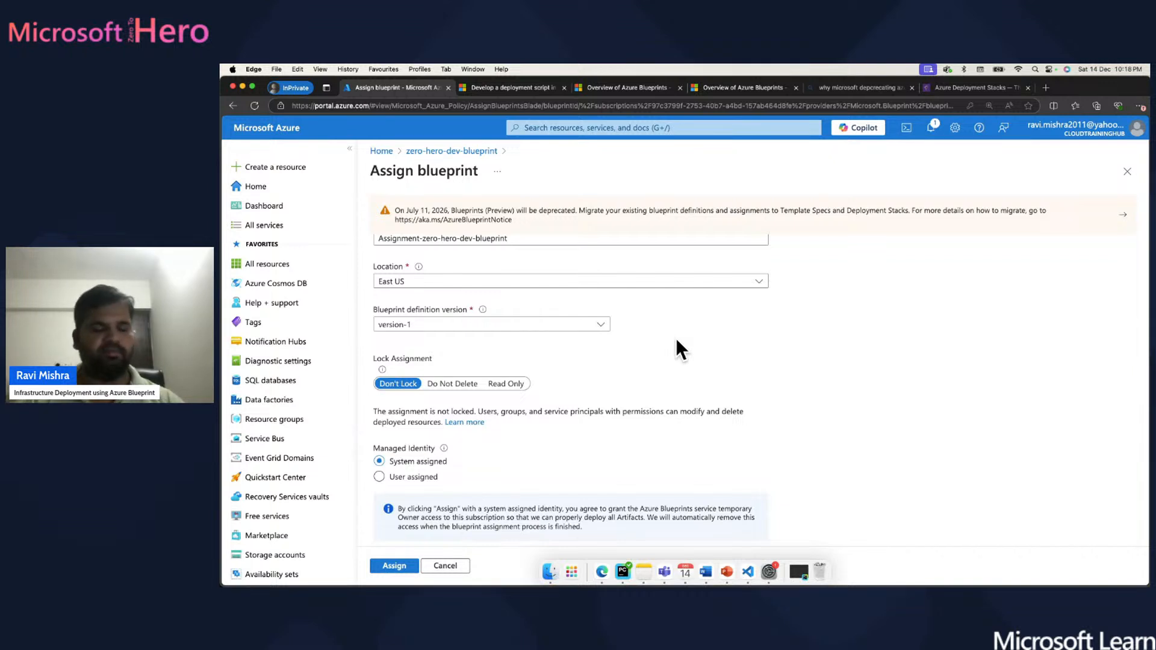
pyautogui.scroll(3, 676, 338)
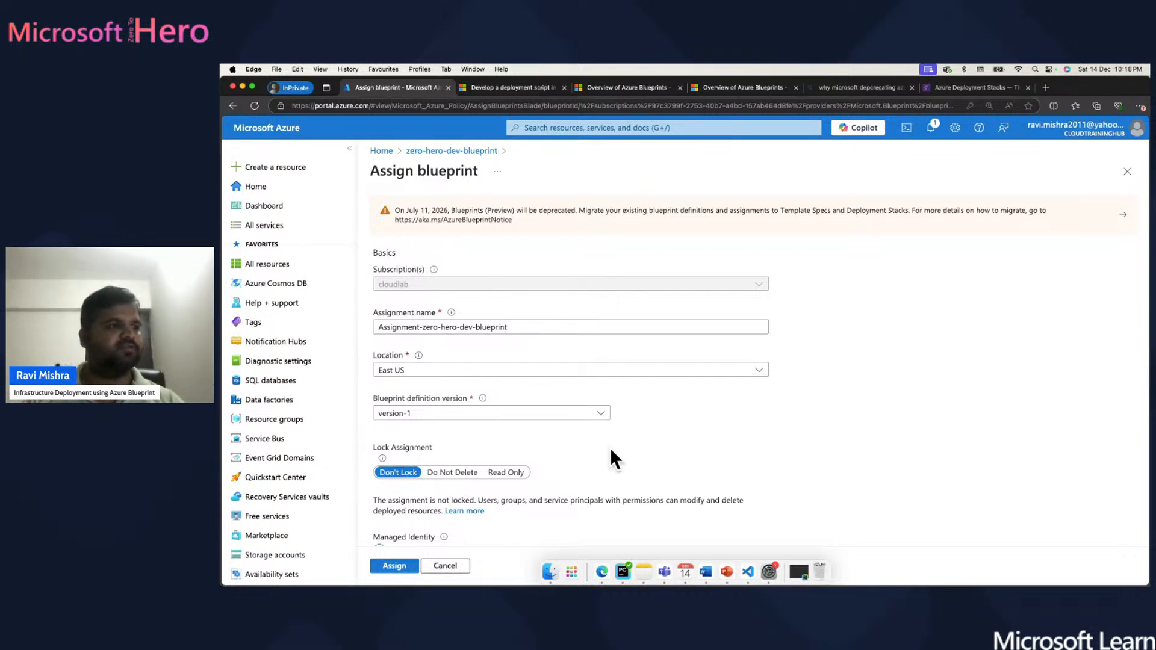
pyautogui.scroll(-7, 756, 417)
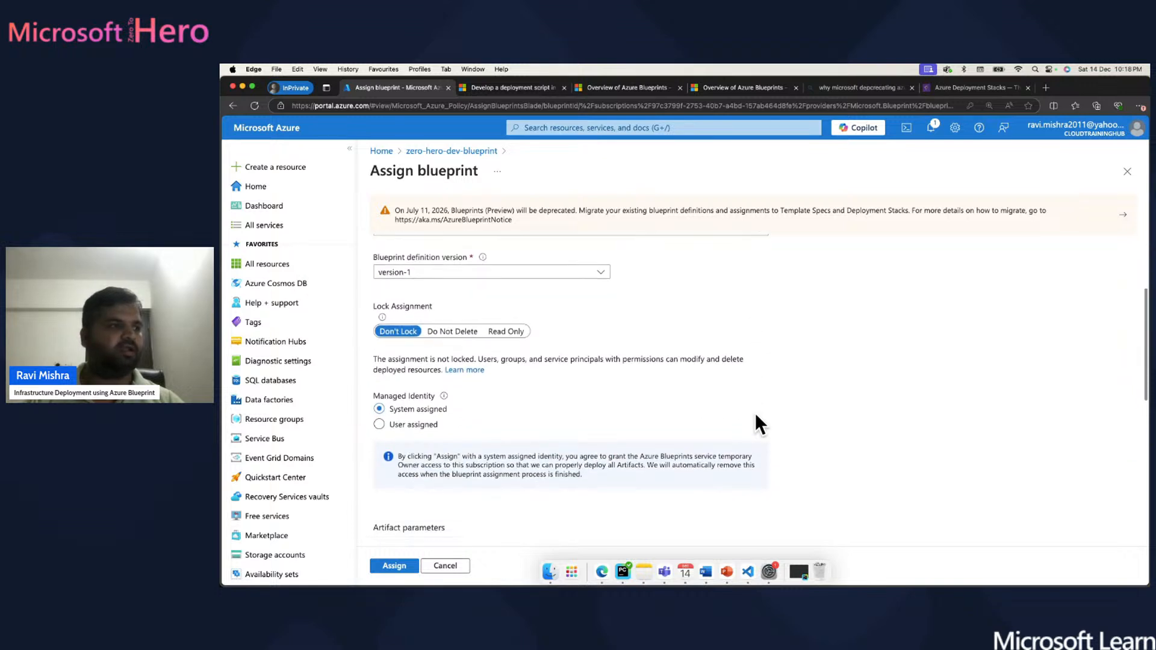
pyautogui.scroll(3, 755, 413)
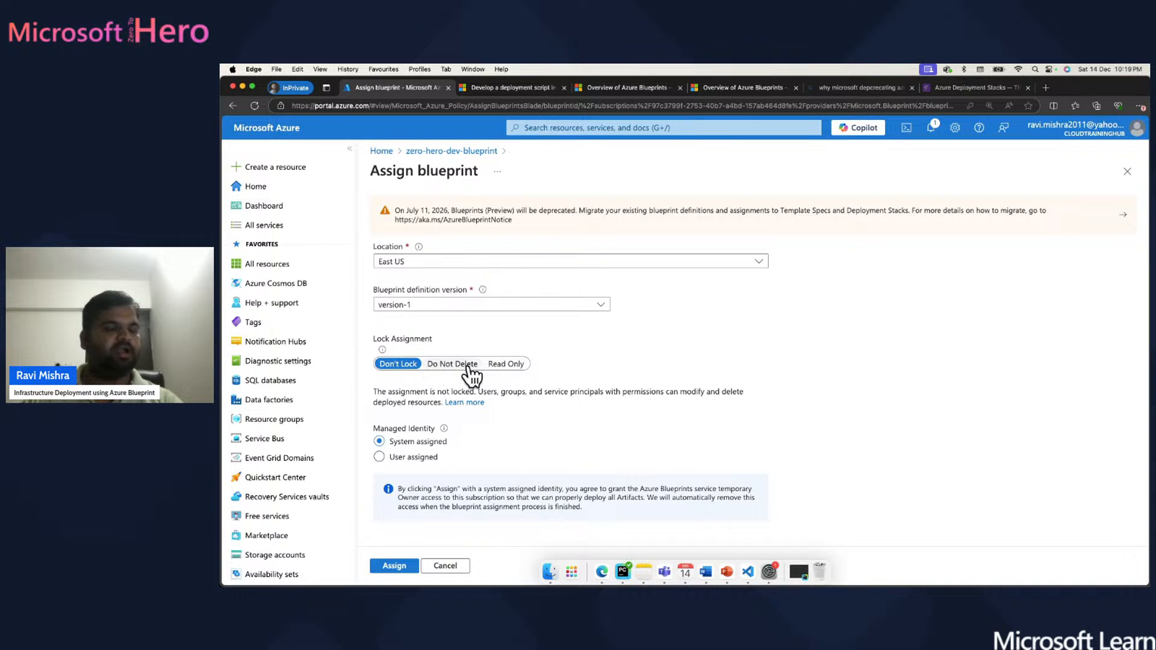
pyautogui.scroll(3, 551, 364)
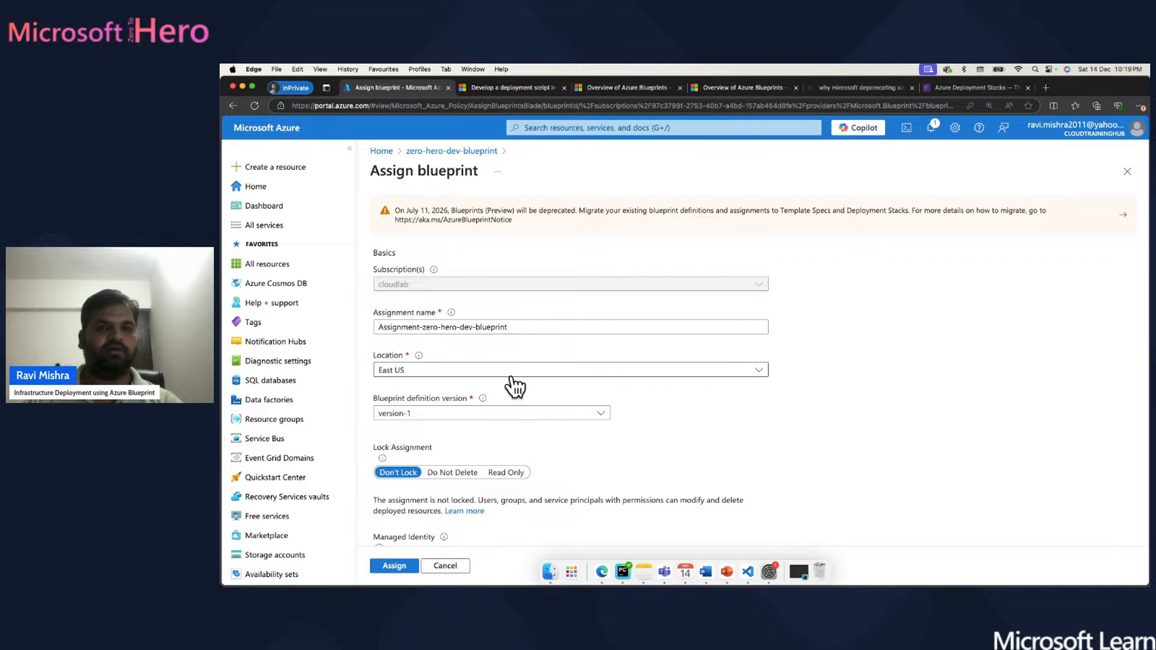
pyautogui.scroll(-3, 515, 386)
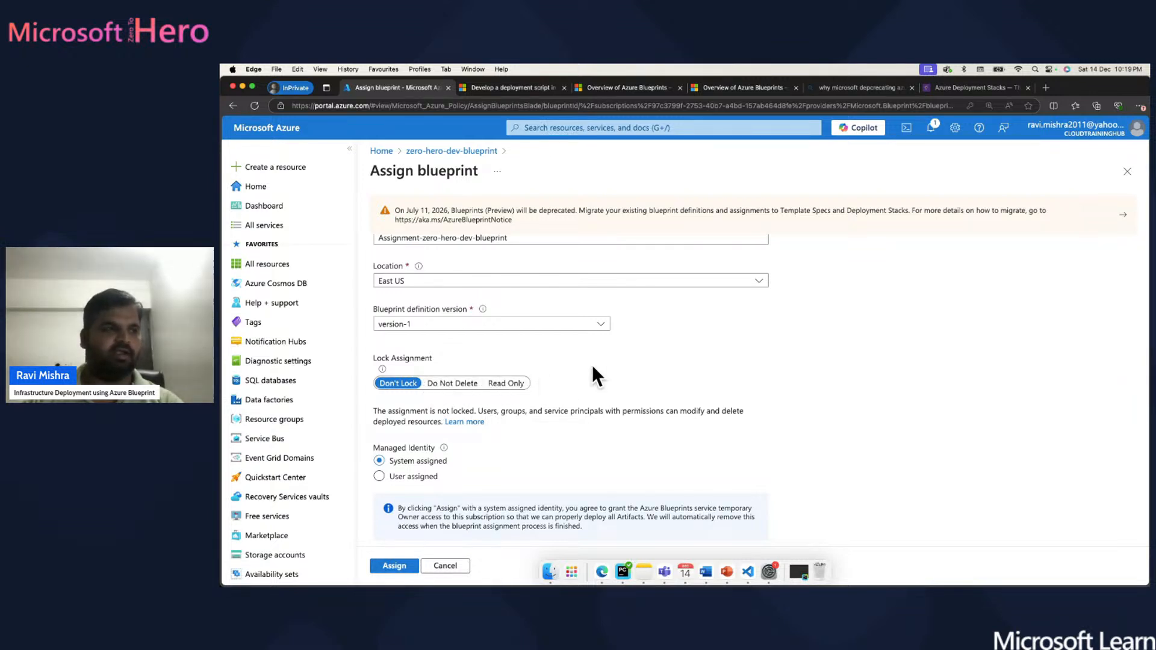
pyautogui.scroll(-3, 591, 364)
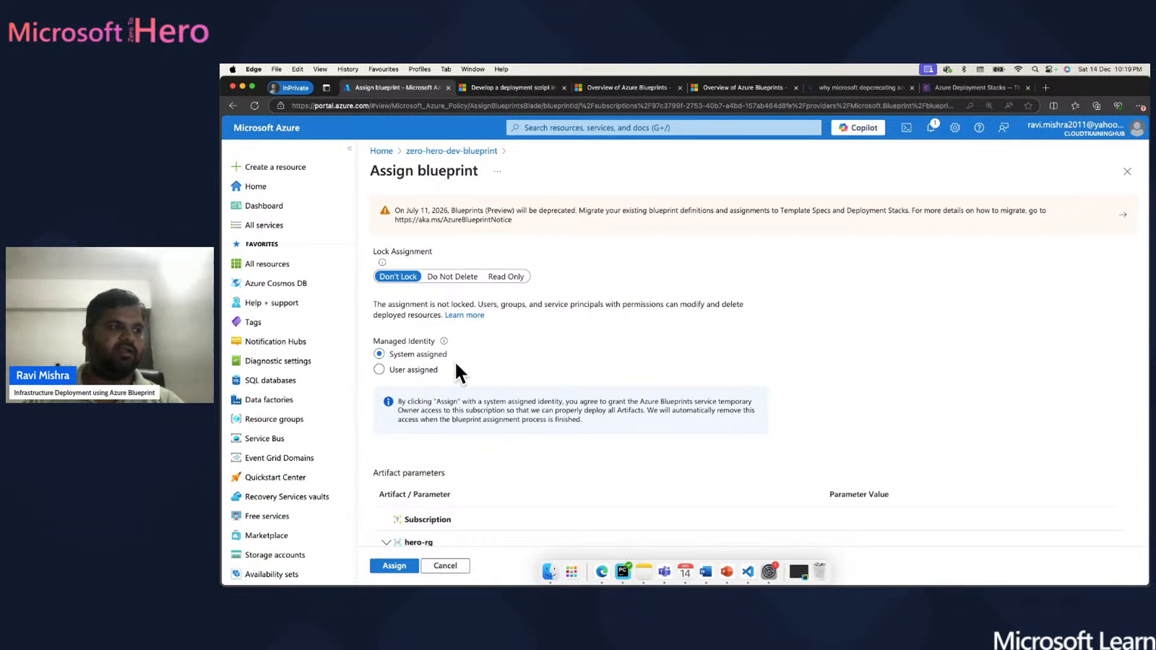
pyautogui.scroll(-2, 456, 365)
pyautogui.scroll(4, 456, 362)
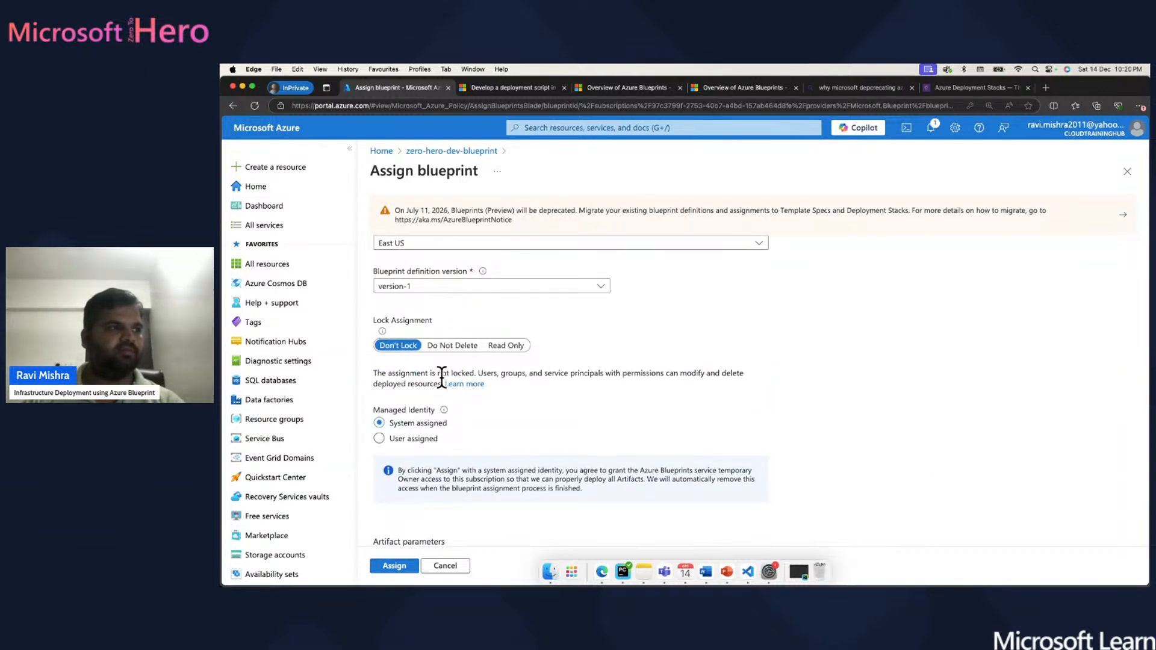
# - Set the resource group name to hero-rg and its location to East US
pyautogui.scroll(-7, 477, 391)
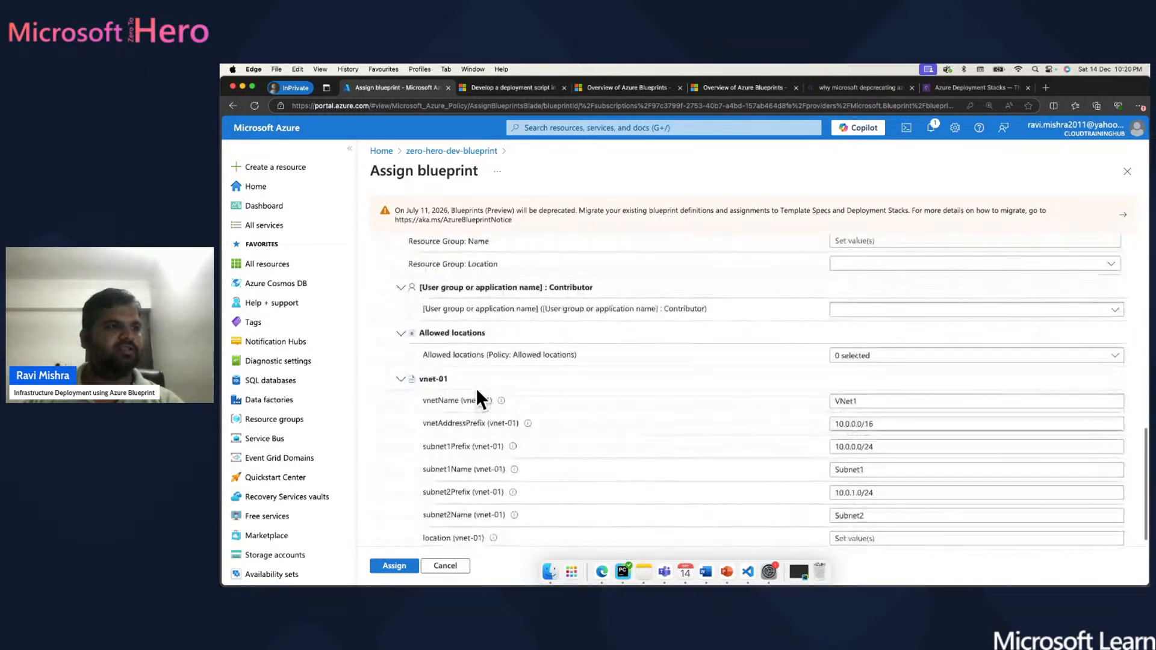
pyautogui.scroll(4, 476, 388)
pyautogui.scroll(-2, 475, 388)
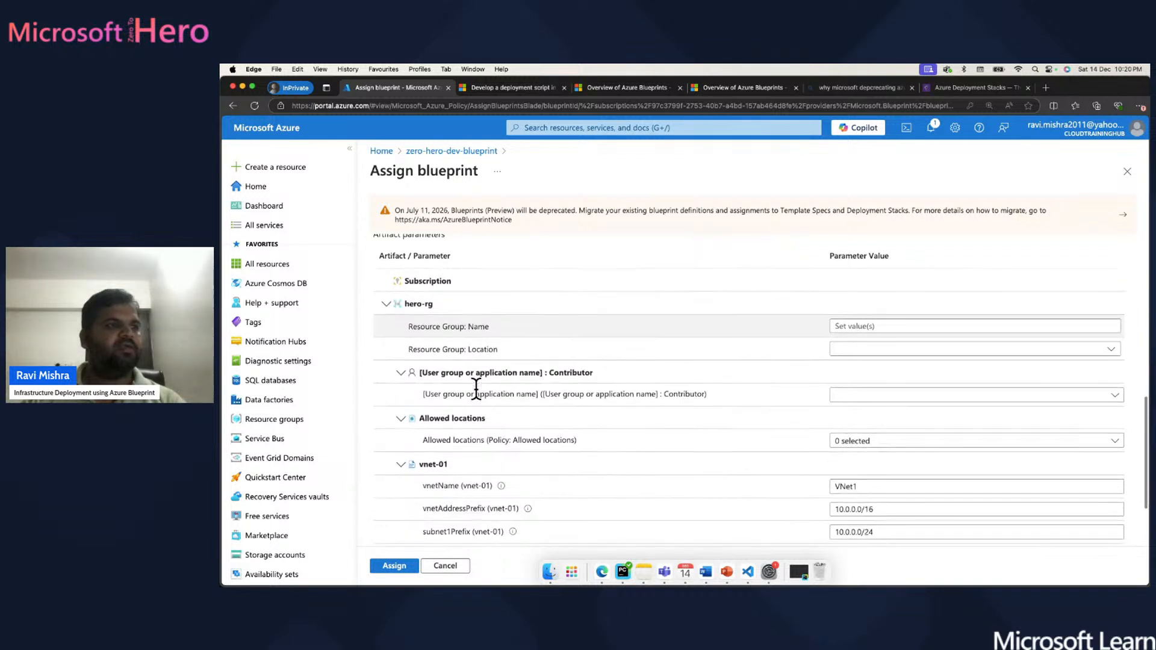
pyautogui.click(883, 325)
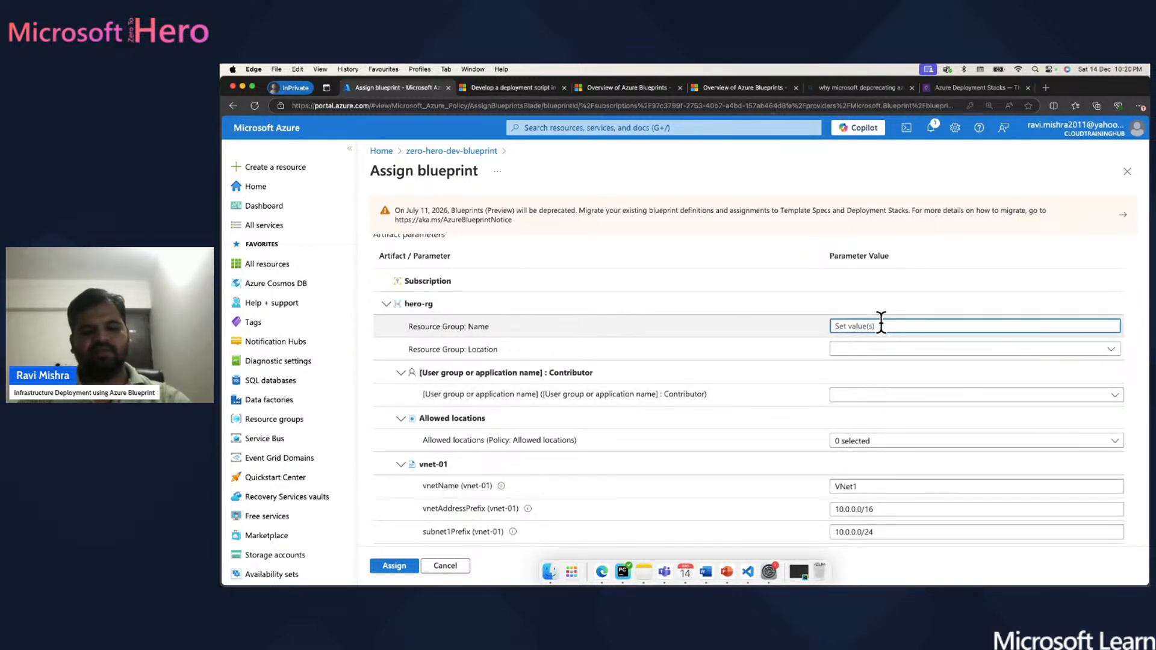
pyautogui.write('hero-rg')
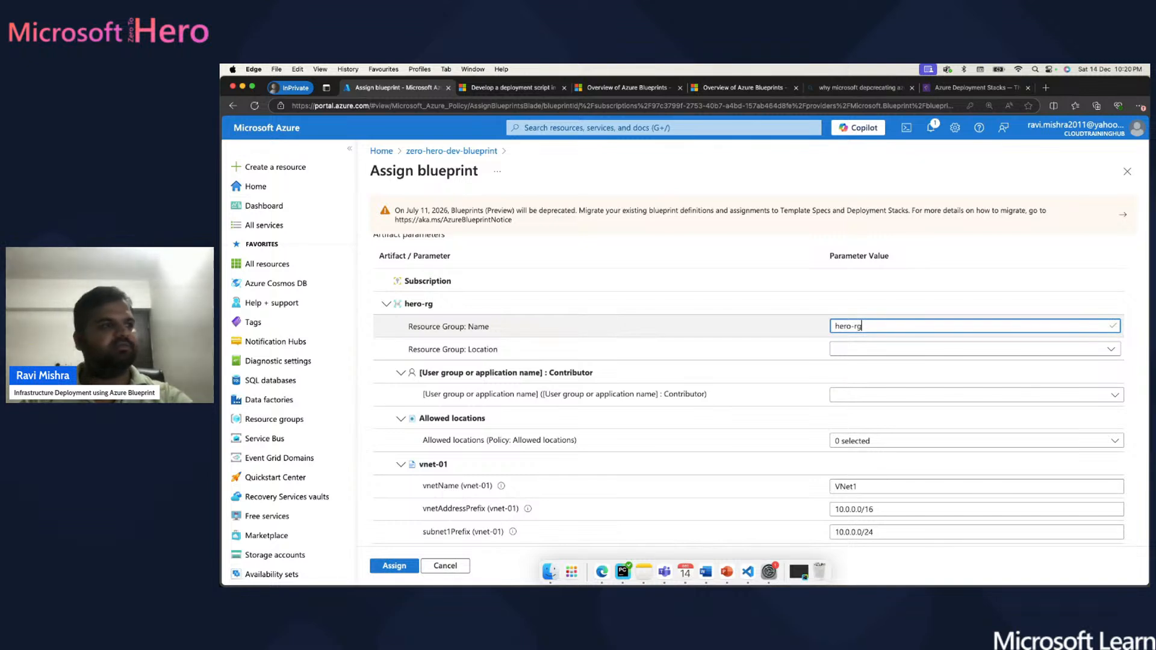
pyautogui.click(875, 356)
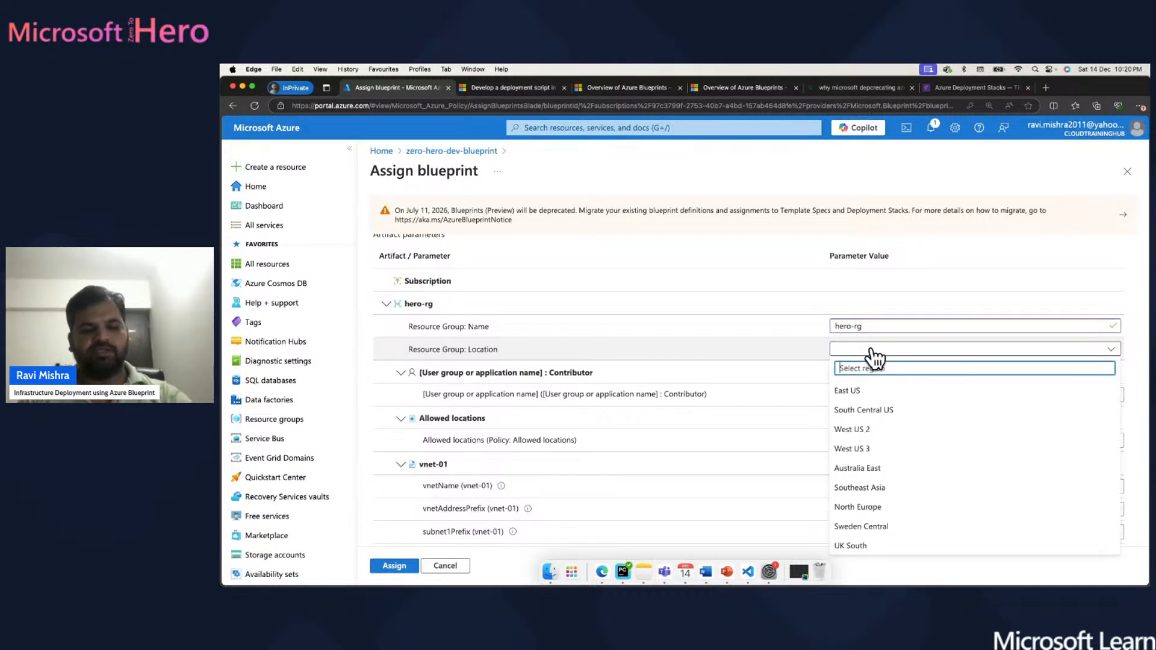
pyautogui.write('east us')
pyautogui.scroll(1, 865, 360)
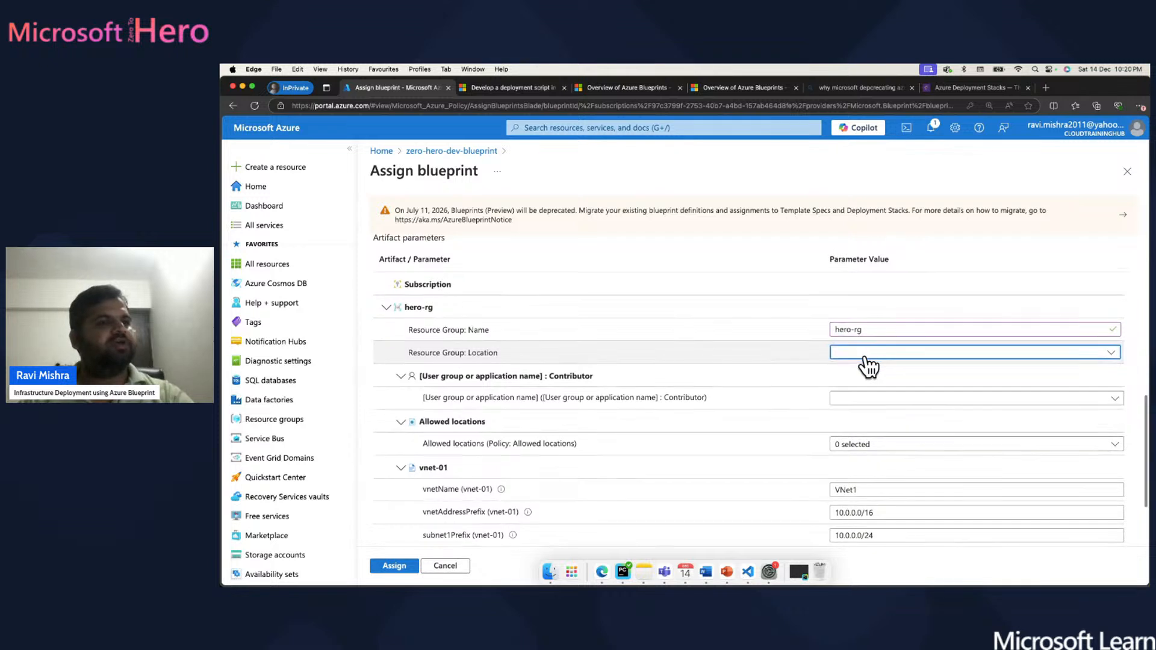
pyautogui.click(866, 353)
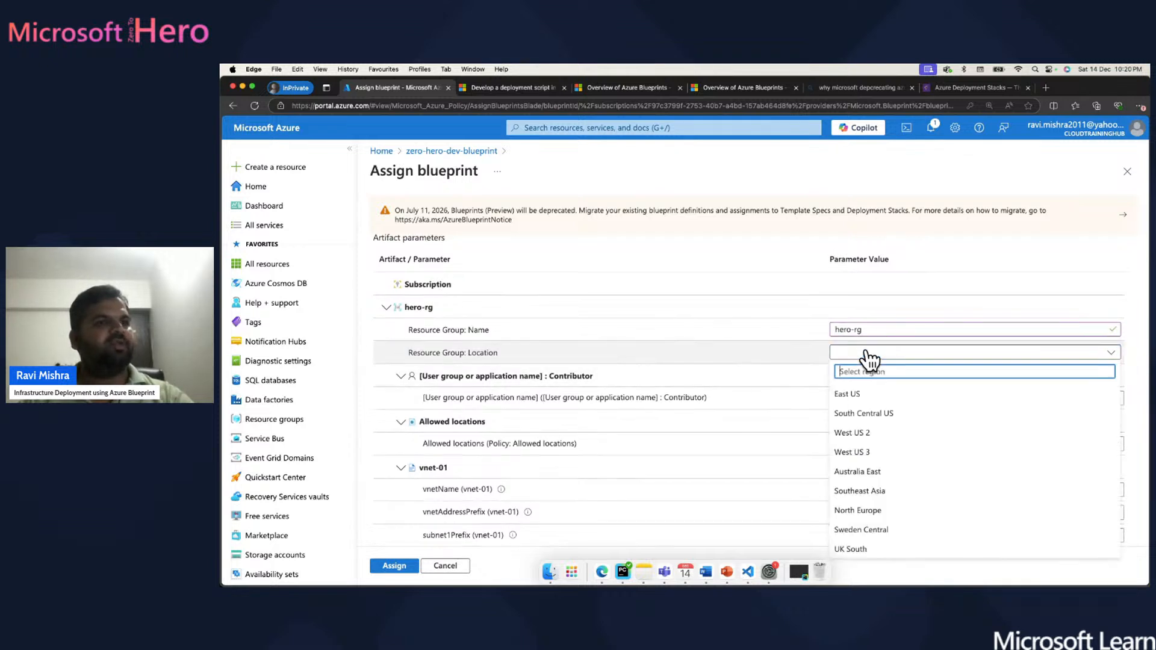
pyautogui.click(848, 394)
pyautogui.scroll(-3, 773, 397)
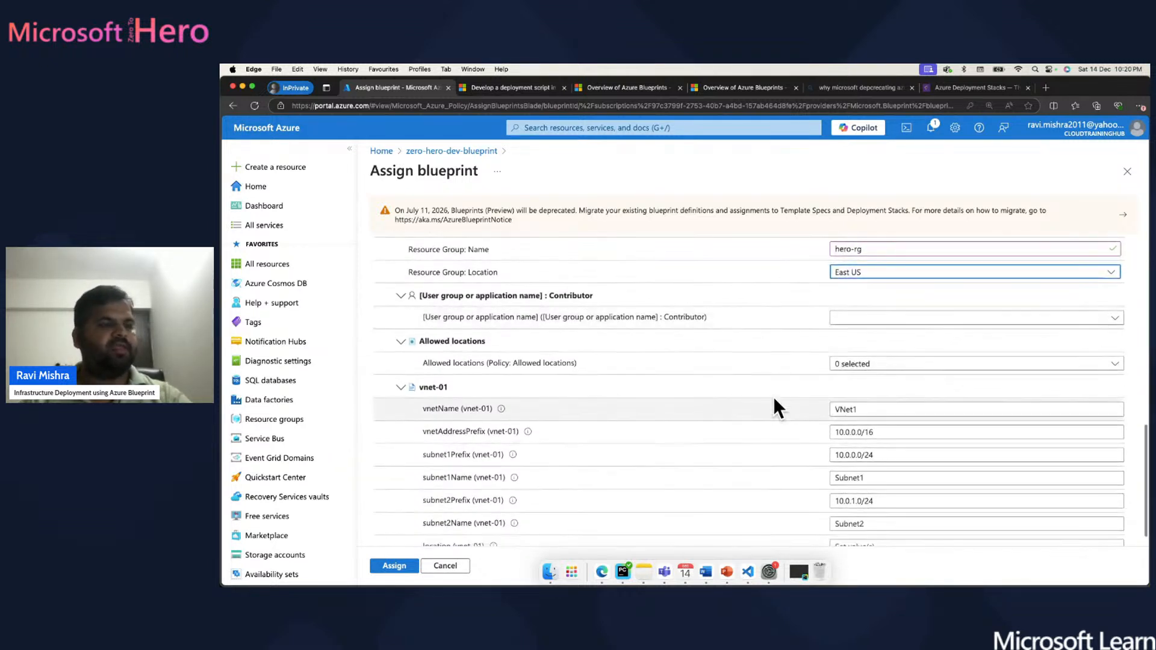
pyautogui.click(865, 317)
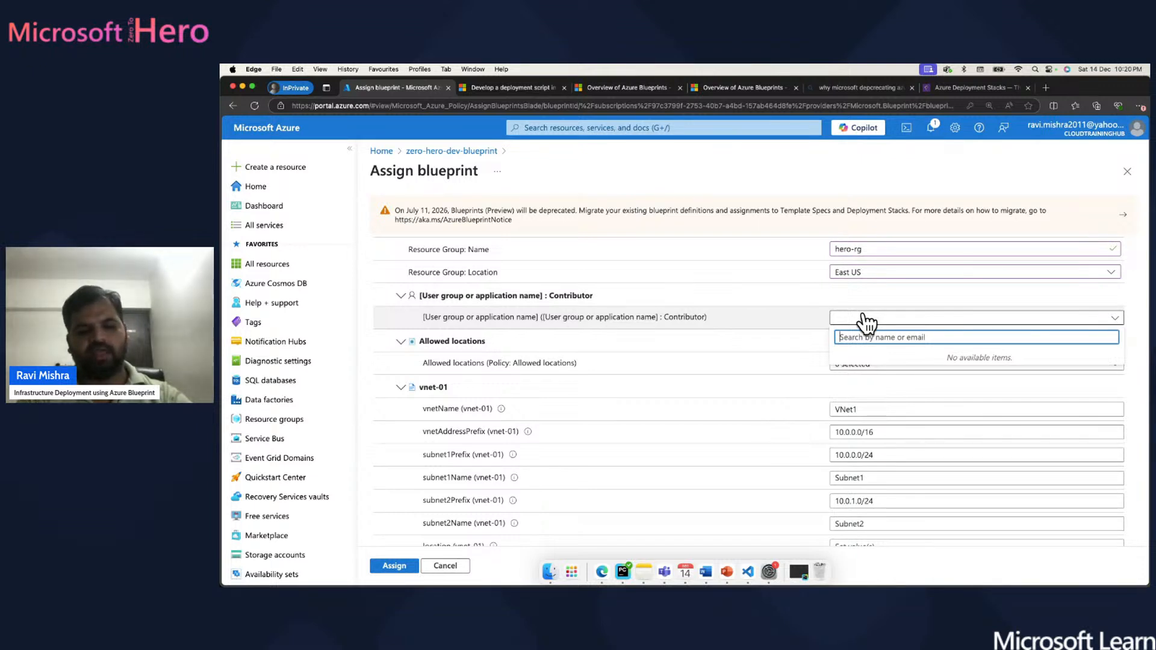
# - Search the user list and assign a chosen user to the Contributor role
pyautogui.write('hamid')
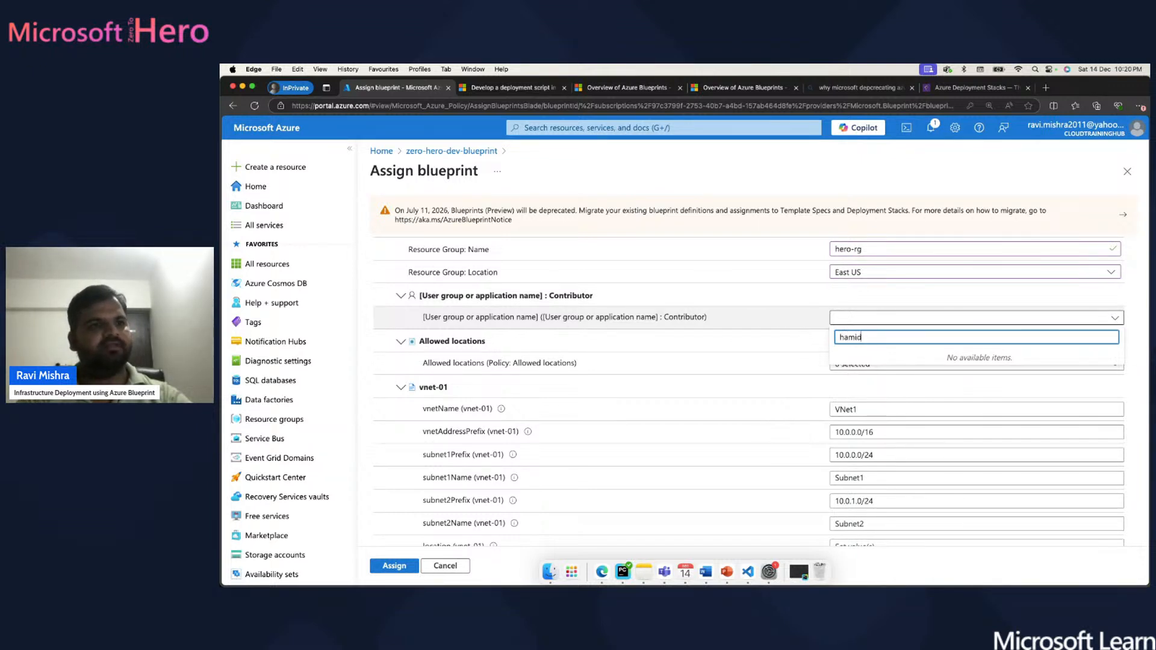
pyautogui.press('BackSpace')
pyautogui.press('BackSpace')
pyautogui.press('BackSpace')
pyautogui.press('BackSpace')
pyautogui.press('BackSpace')
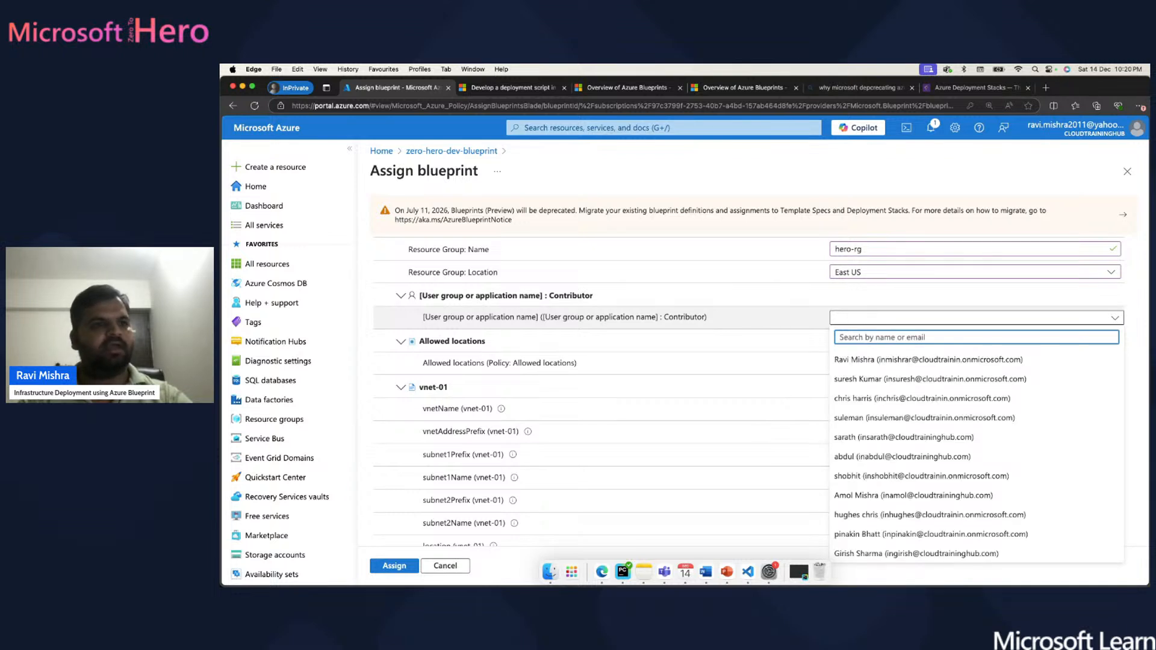
pyautogui.click(864, 399)
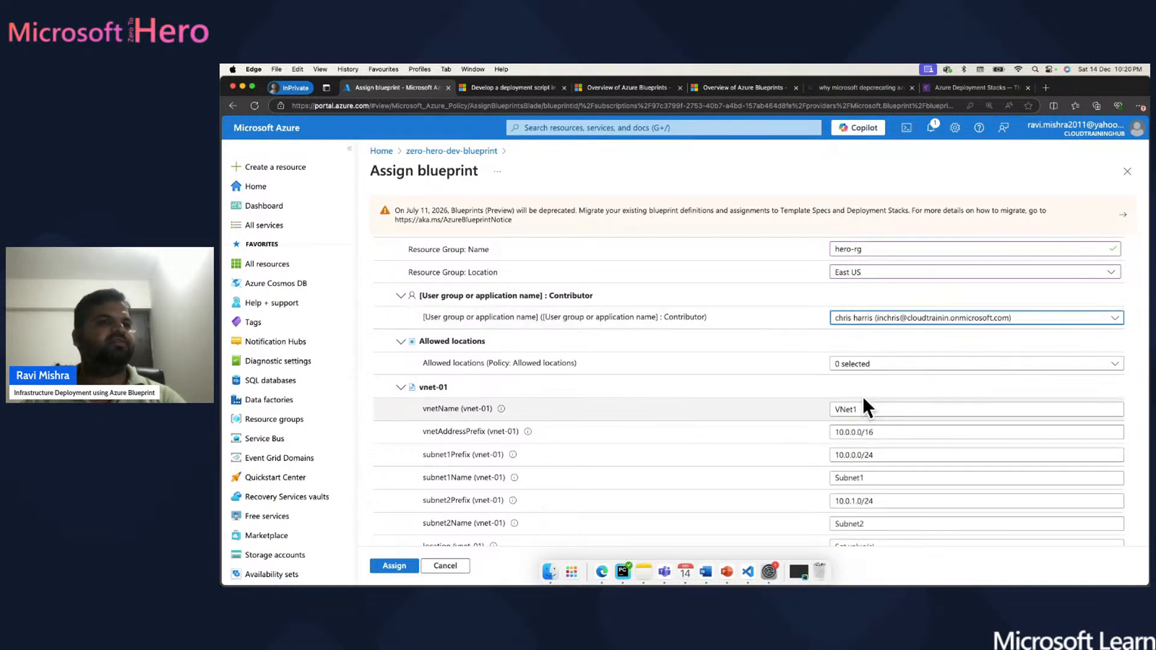
pyautogui.click(933, 319)
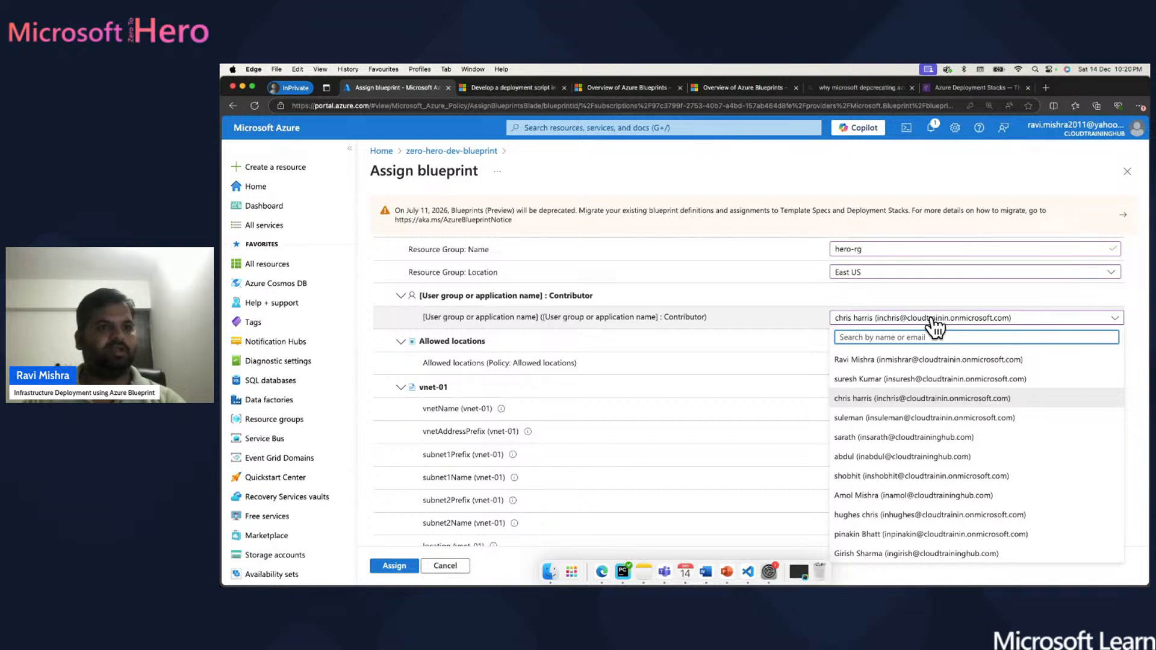
pyautogui.scroll(-5, 908, 449)
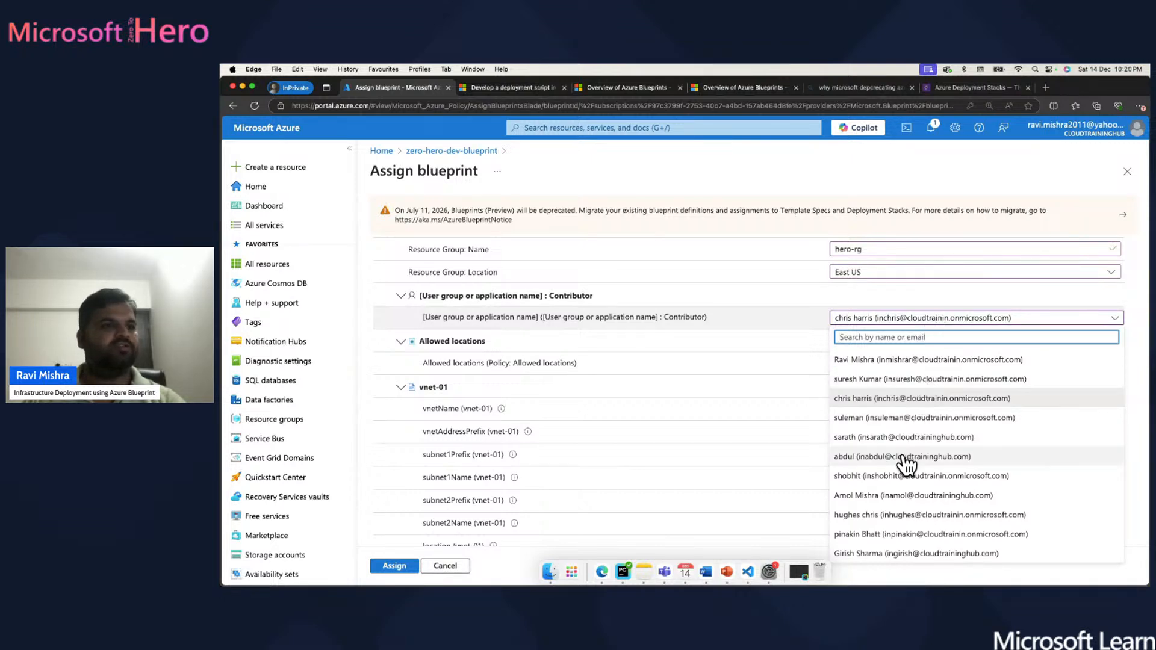
pyautogui.scroll(5, 906, 464)
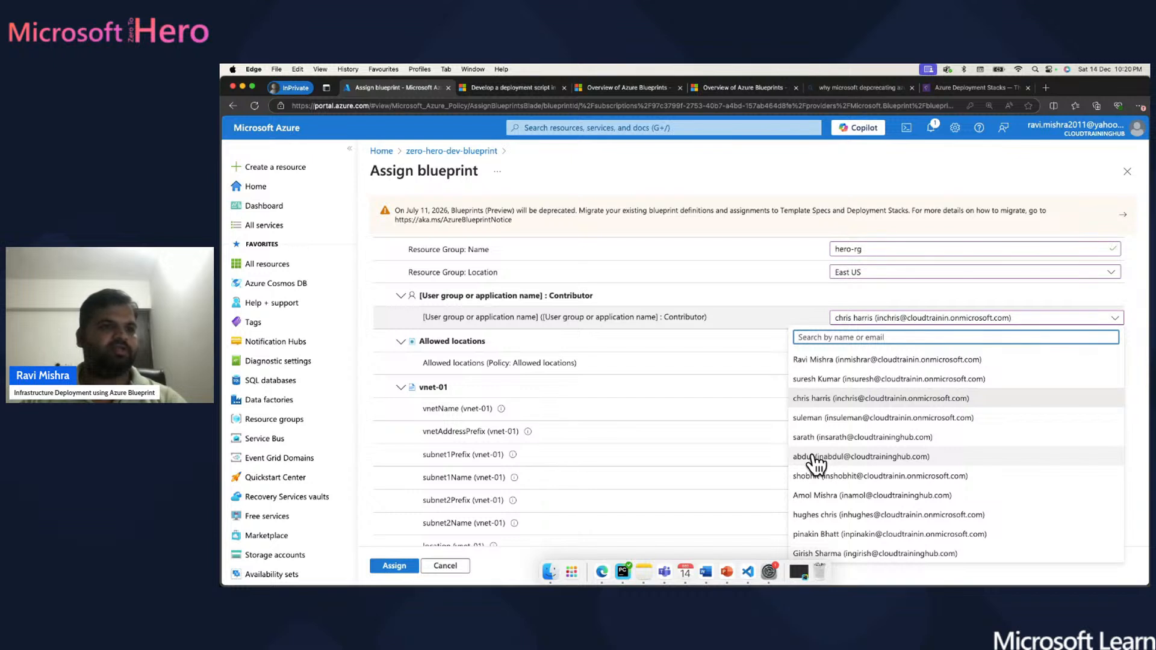
pyautogui.click(824, 438)
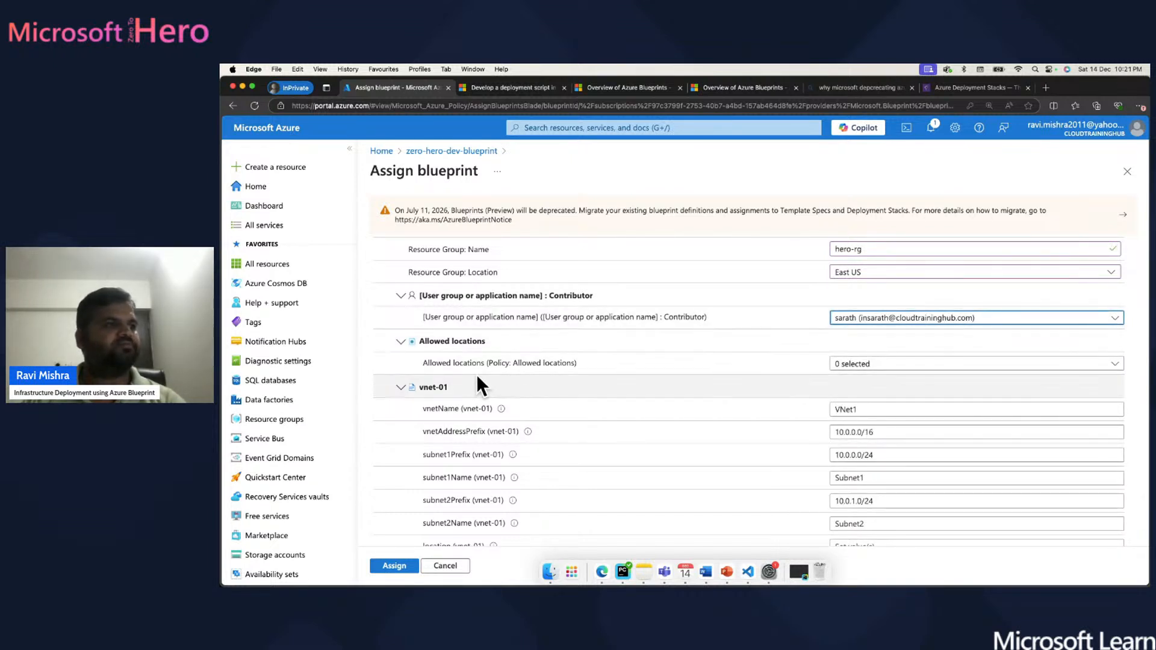
pyautogui.click(937, 367)
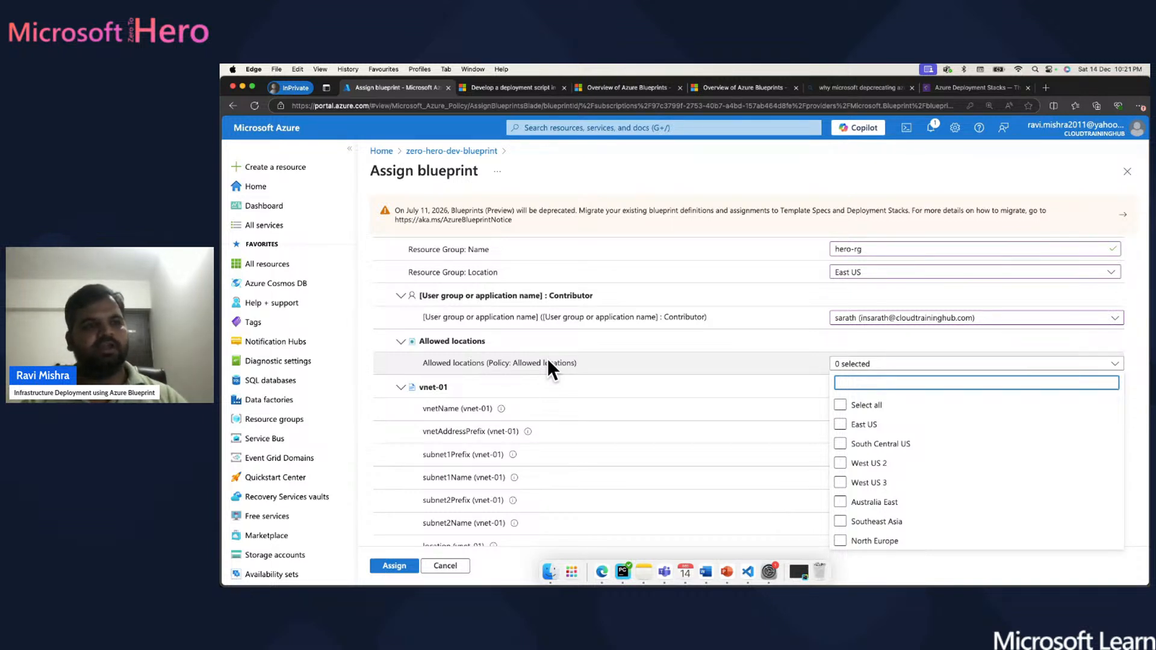
# - Tick East US in the Allowed locations list and recheck the selection
pyautogui.click(841, 425)
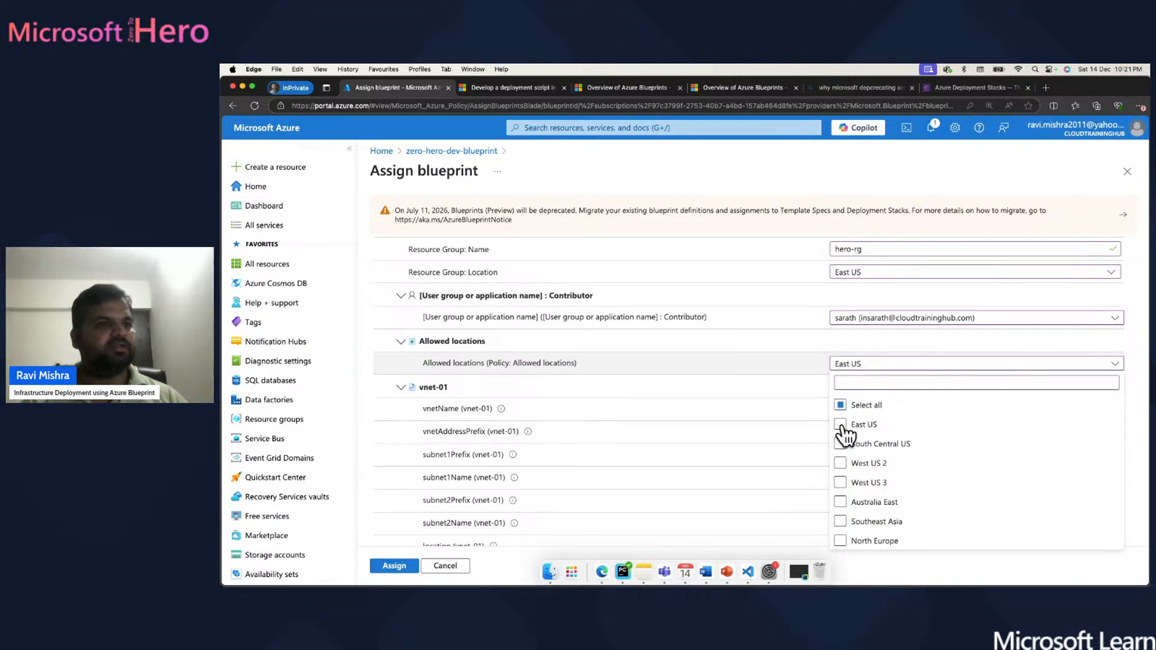
pyautogui.click(1143, 341)
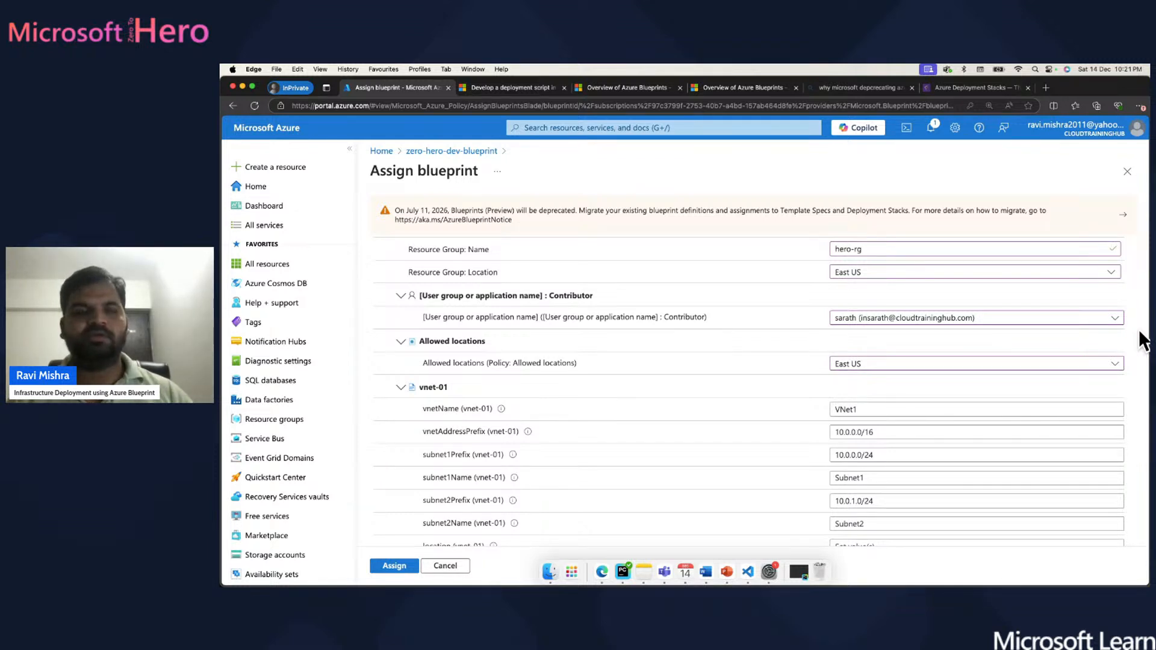
pyautogui.scroll(-1, 1144, 341)
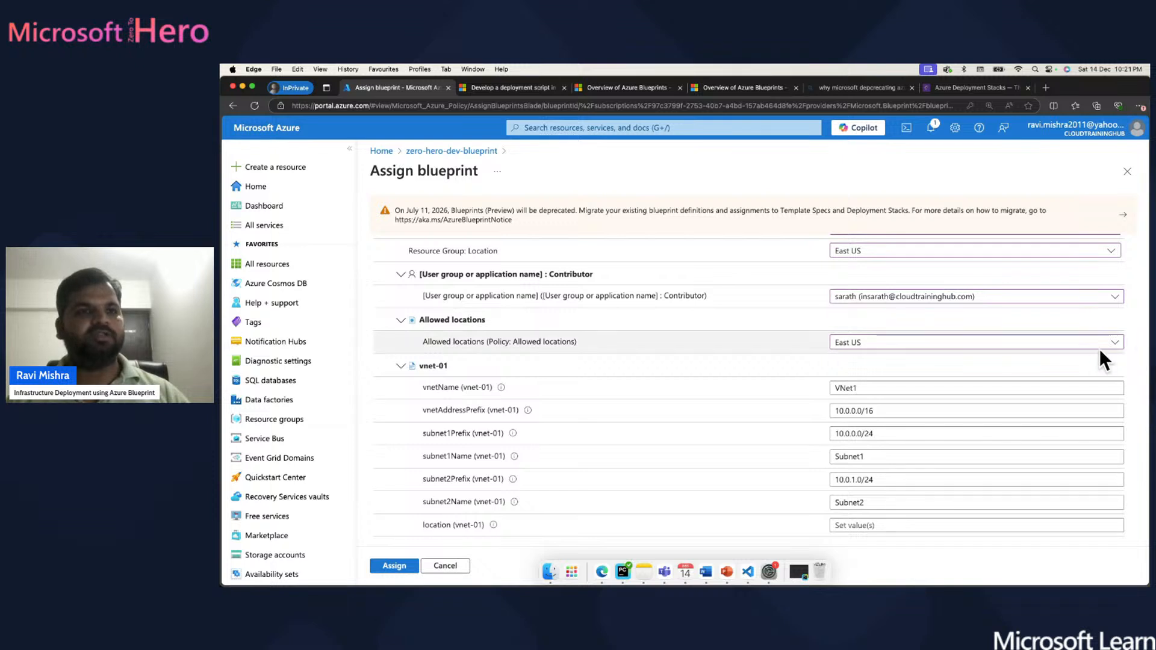
pyautogui.click(1115, 342)
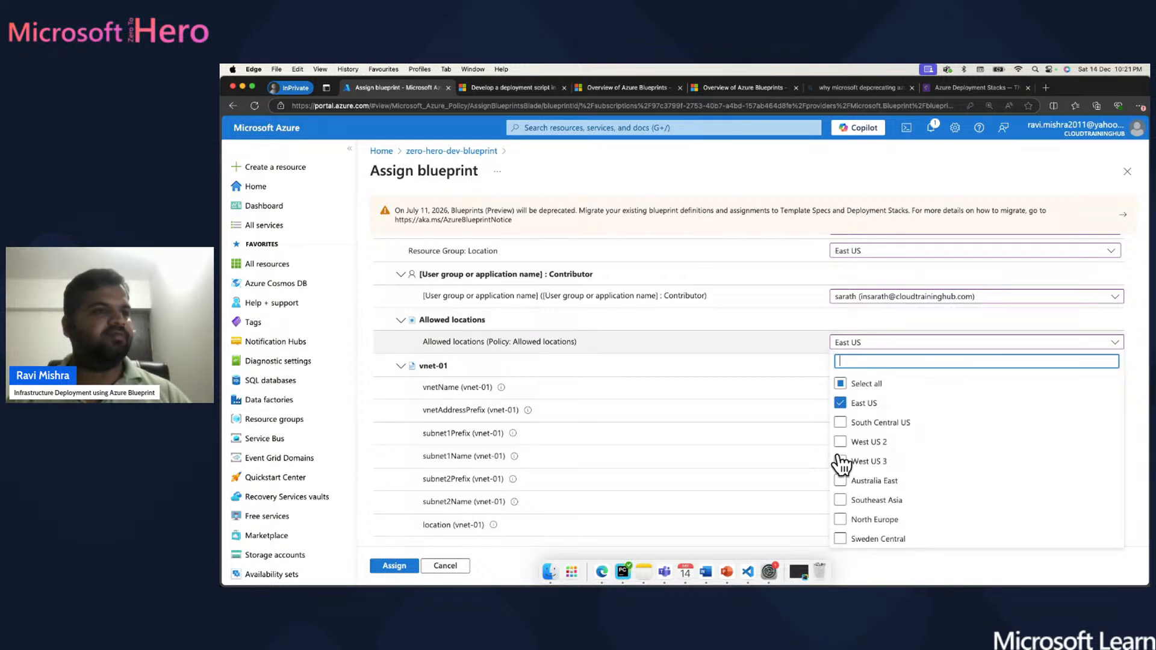
pyautogui.scroll(-10, 843, 467)
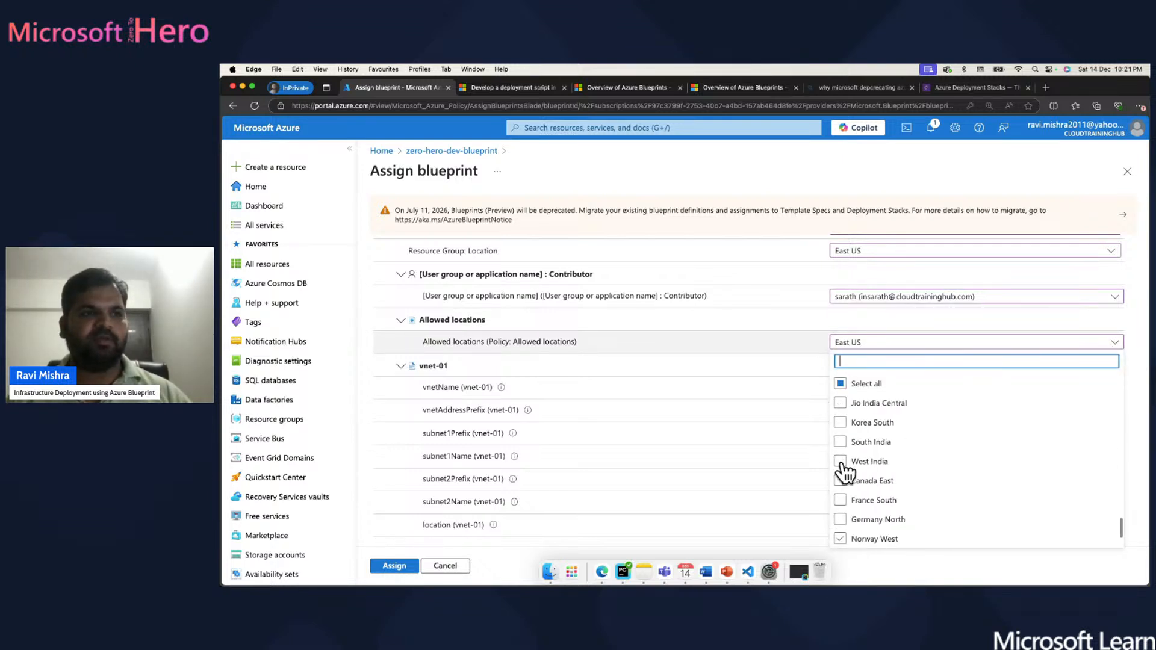
pyautogui.scroll(10, 843, 470)
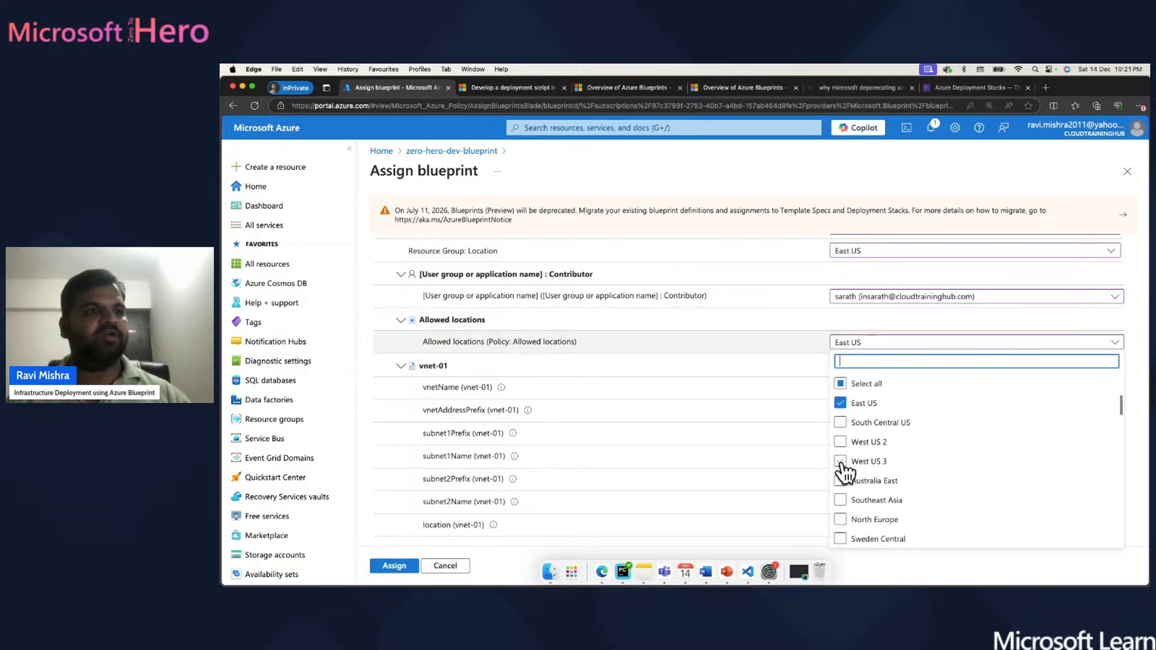
pyautogui.click(1144, 339)
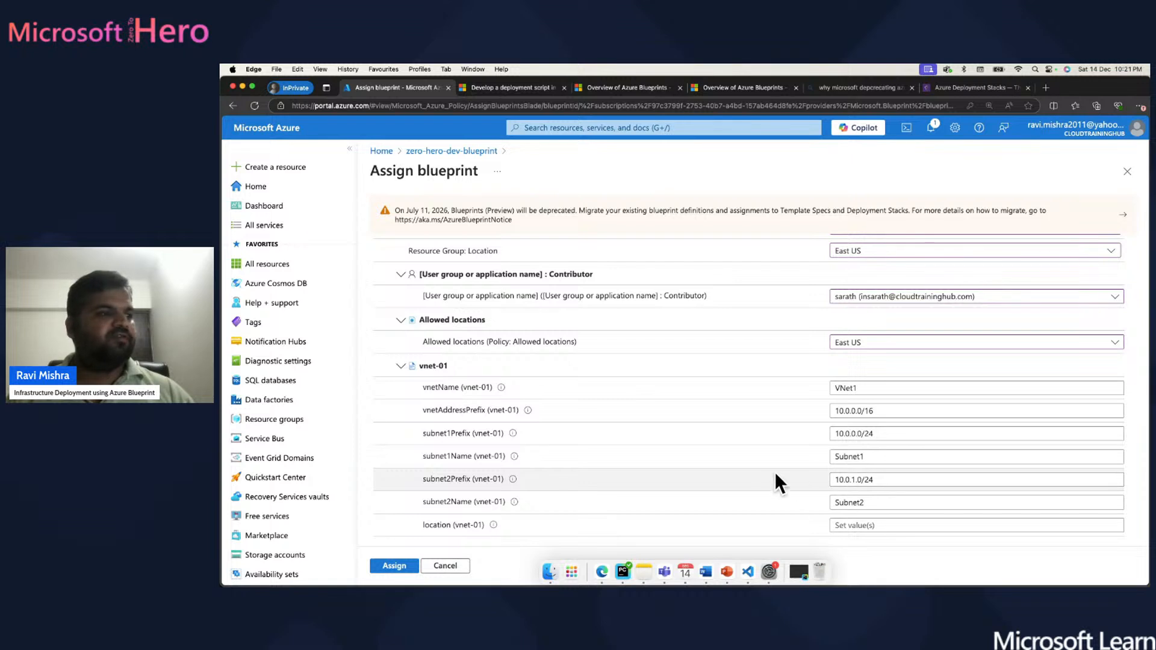
# - Change the vnet-01 vnetName from VNet1 to demo-vnet, then bring up the vnet.json template in VS Code
pyautogui.click(860, 388)
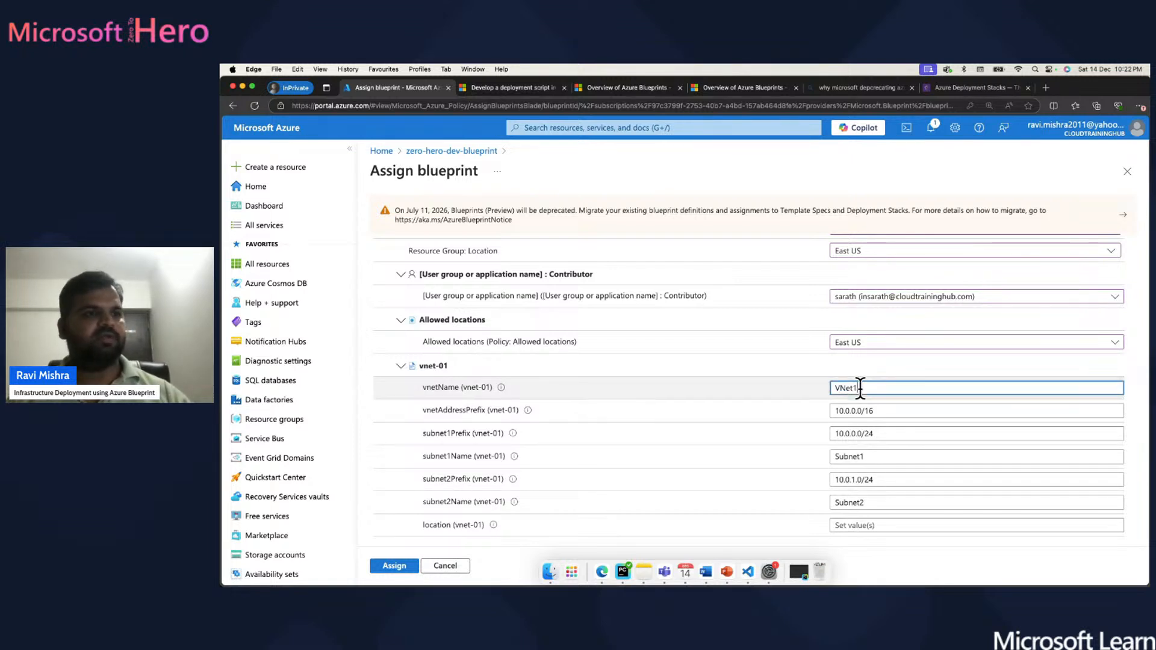
pyautogui.press('BackSpace')
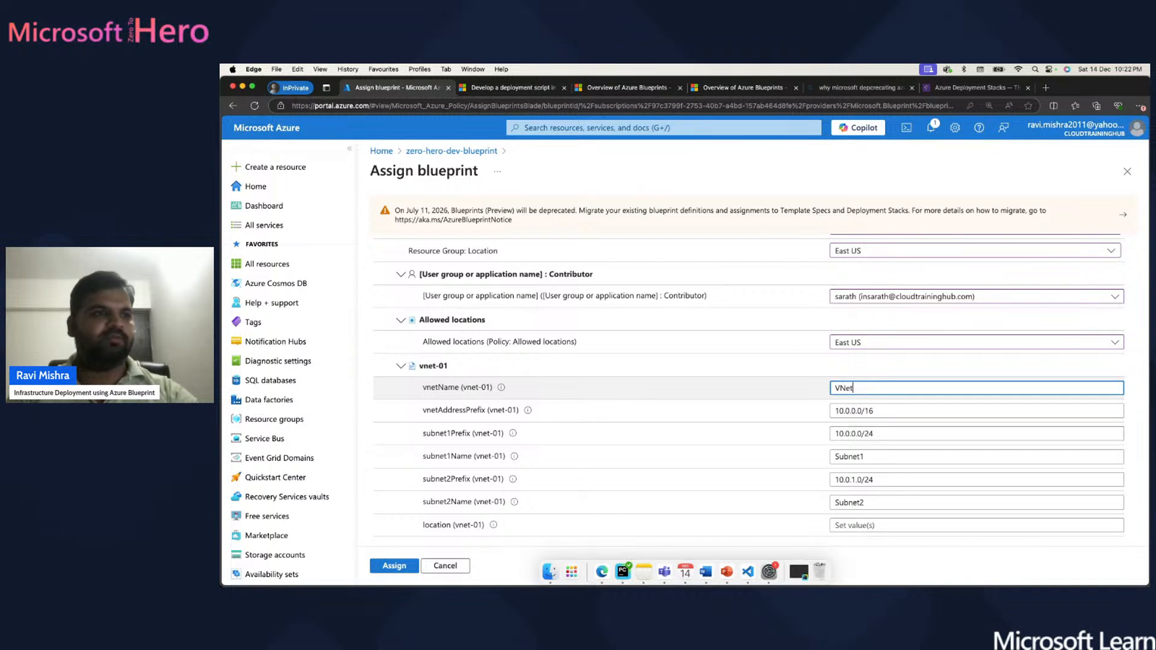
pyautogui.press('BackSpace')
pyautogui.press('BackSpace')
pyautogui.press('BackSpace')
pyautogui.press('BackSpace')
pyautogui.write('demo-vnet')
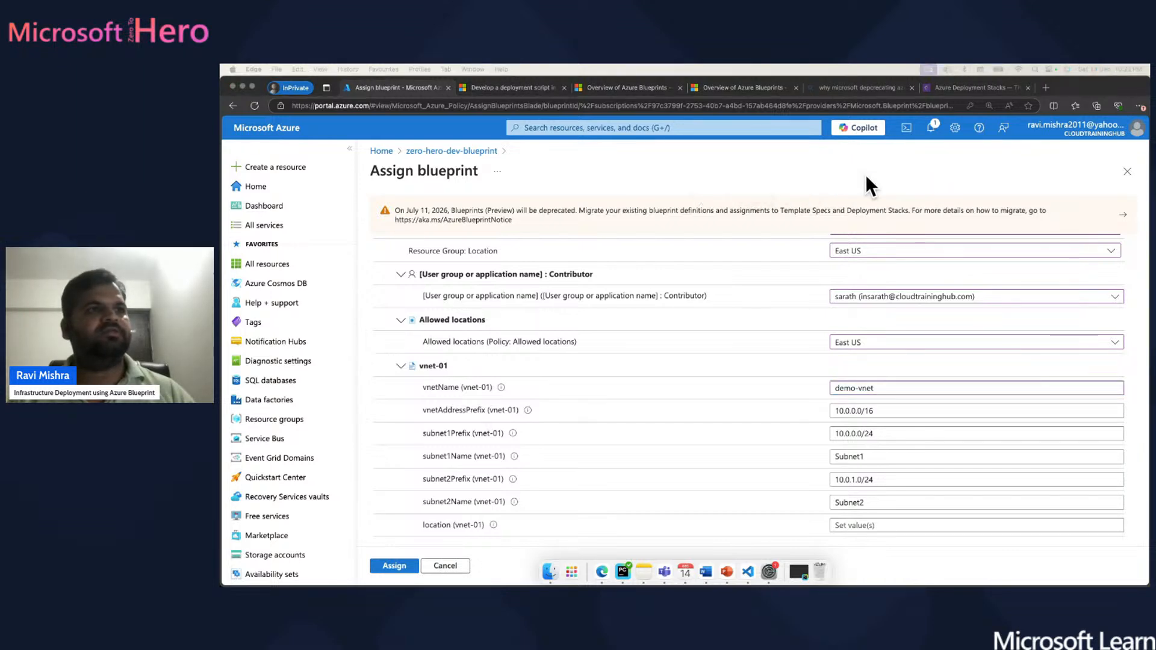
pyautogui.click(797, 553)
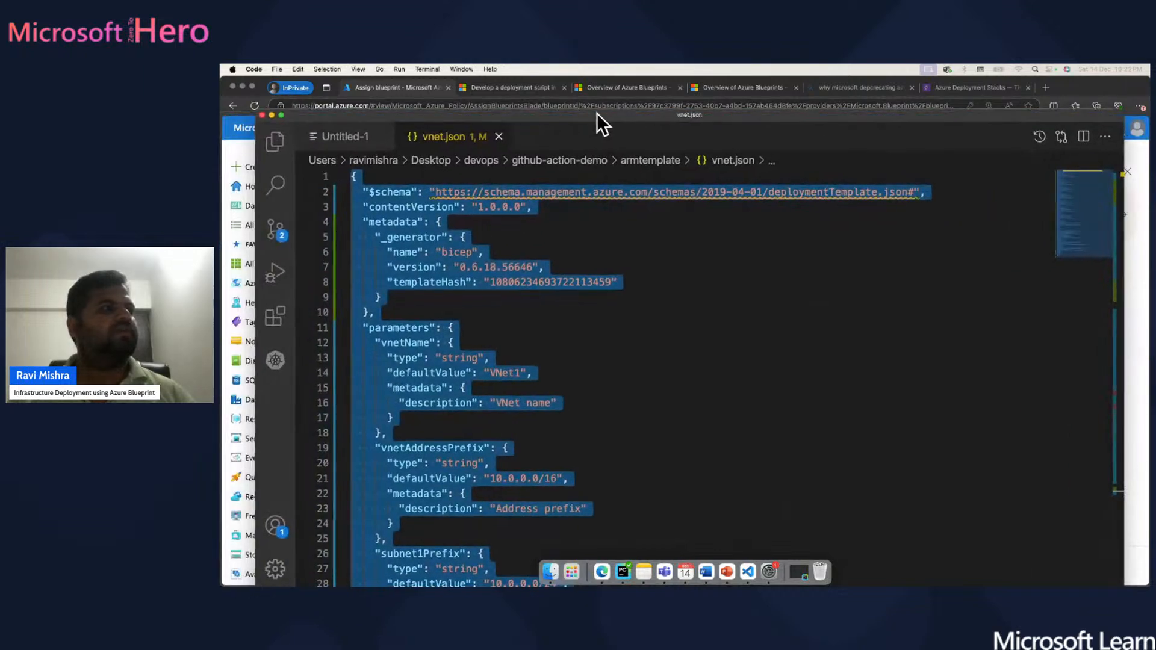
# - Maximize VS Code, scroll through vnet.json's parameters and resources highlighting vnetAddressPrefix, then minimize it
pyautogui.doubleClick(599, 113)
pyautogui.click(613, 294)
pyautogui.scroll(-5, 613, 294)
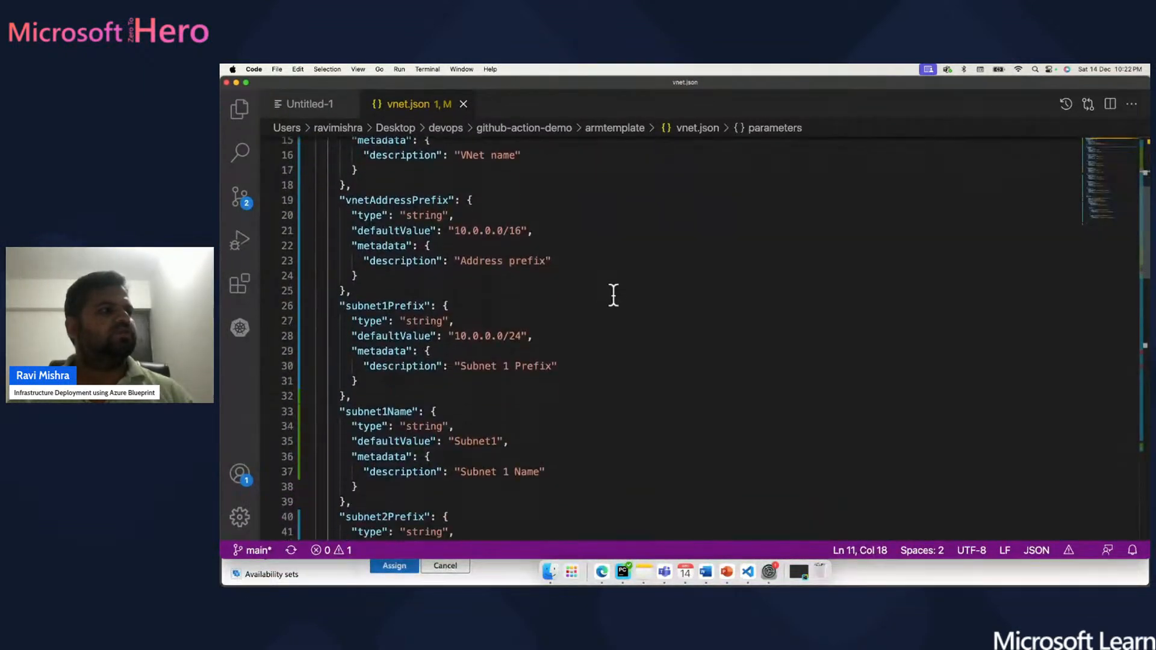
pyautogui.scroll(-5, 614, 295)
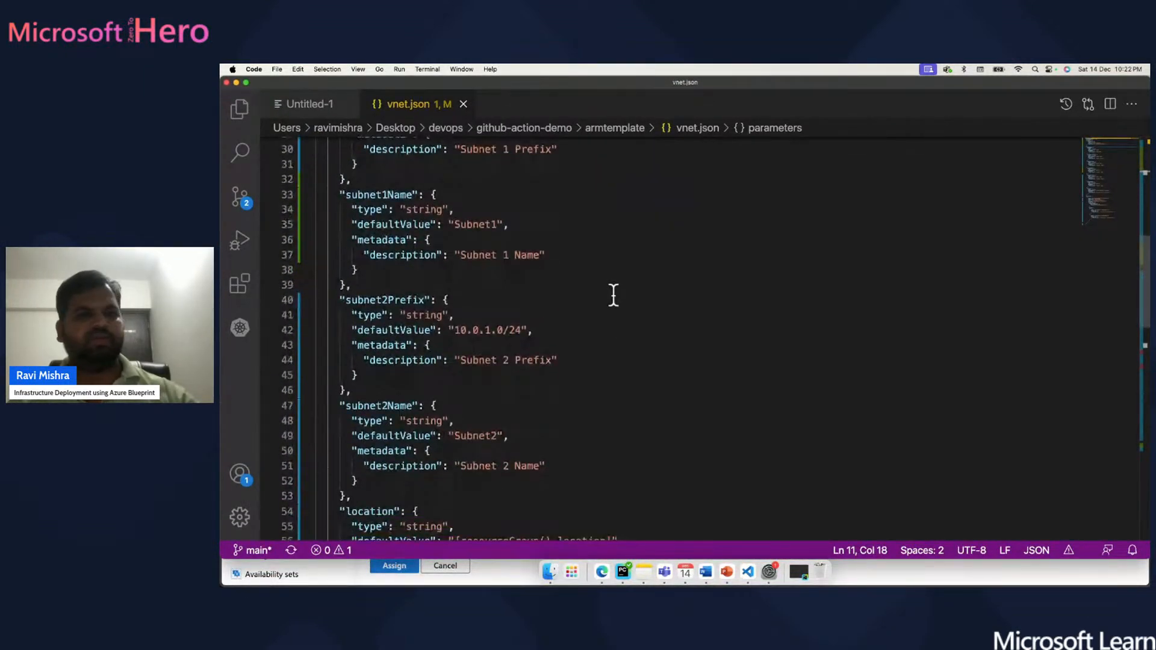
pyautogui.scroll(-4, 613, 294)
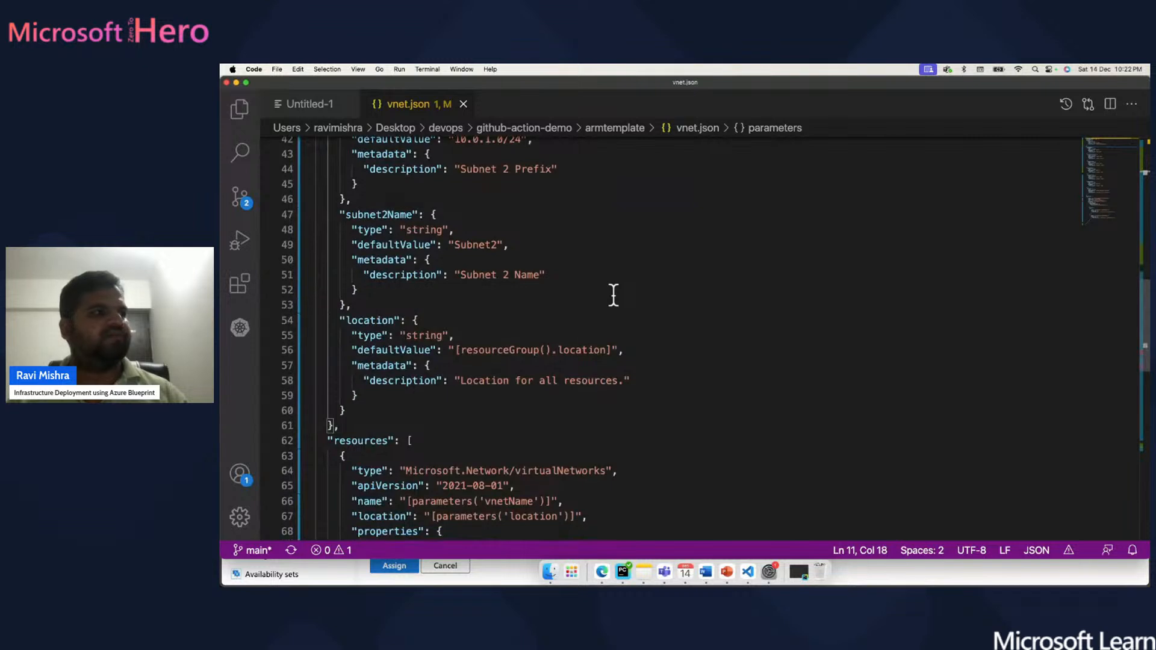
pyautogui.scroll(3, 614, 295)
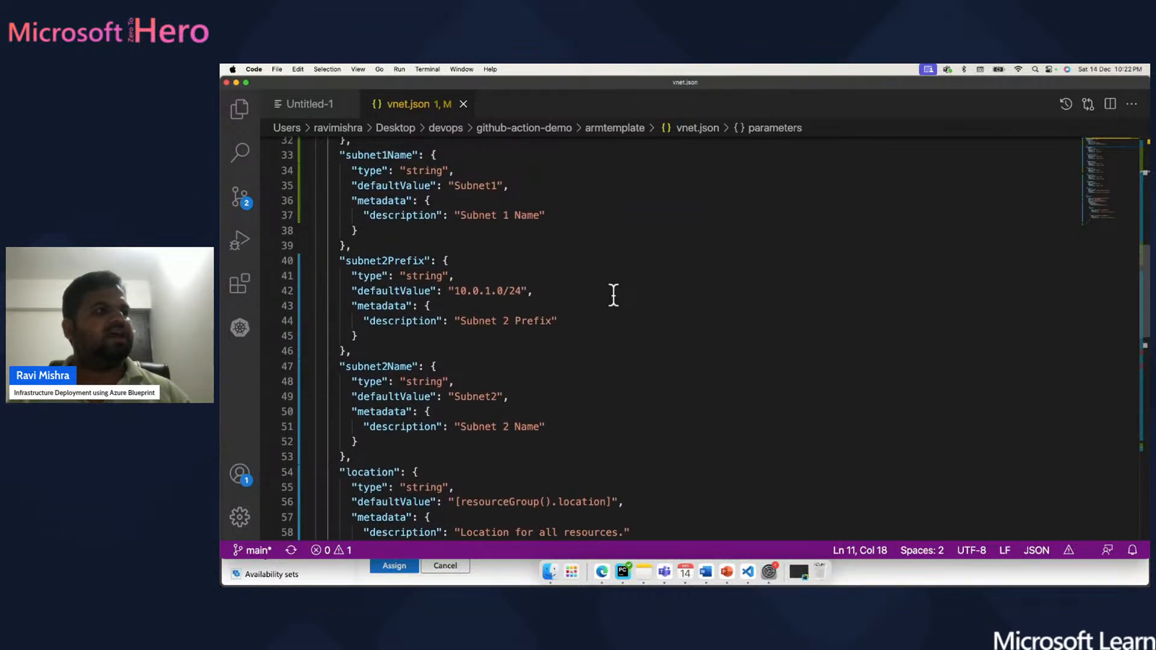
pyautogui.scroll(-10, 613, 294)
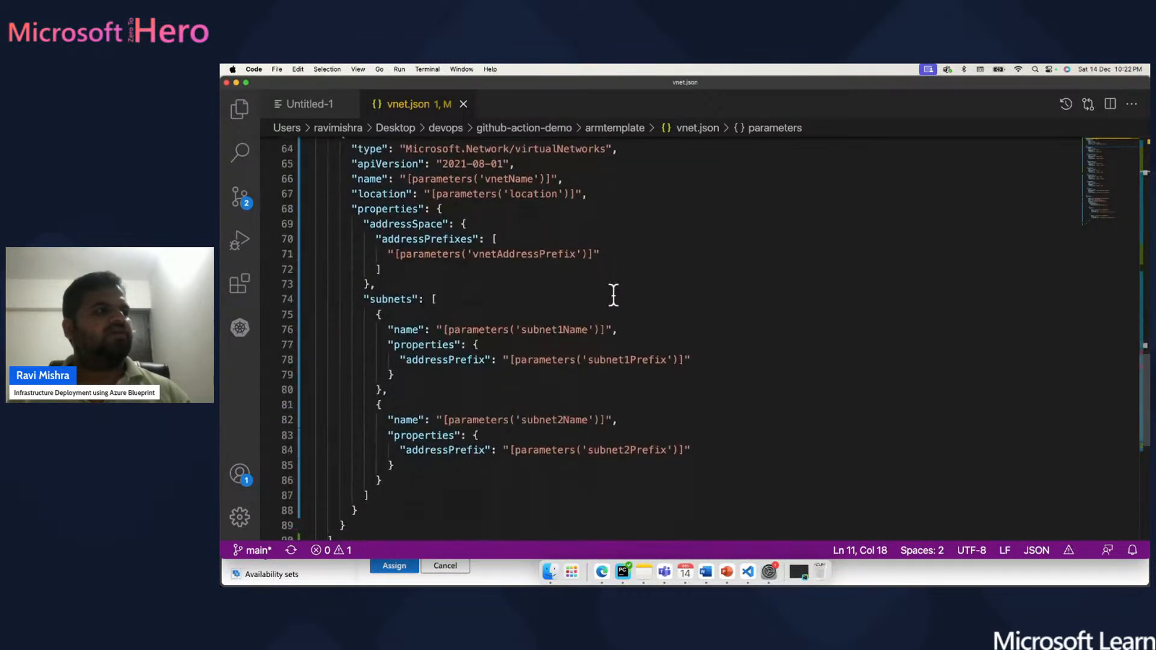
pyautogui.moveTo(402, 255); pyautogui.dragTo(587, 258)
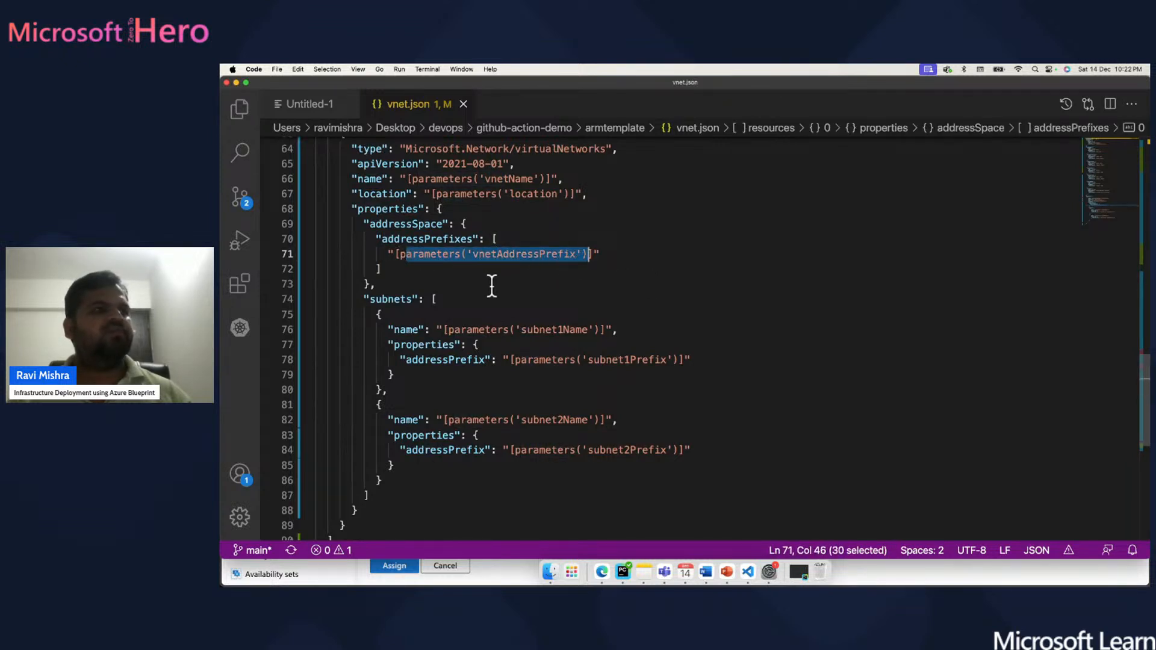
pyautogui.click(237, 82)
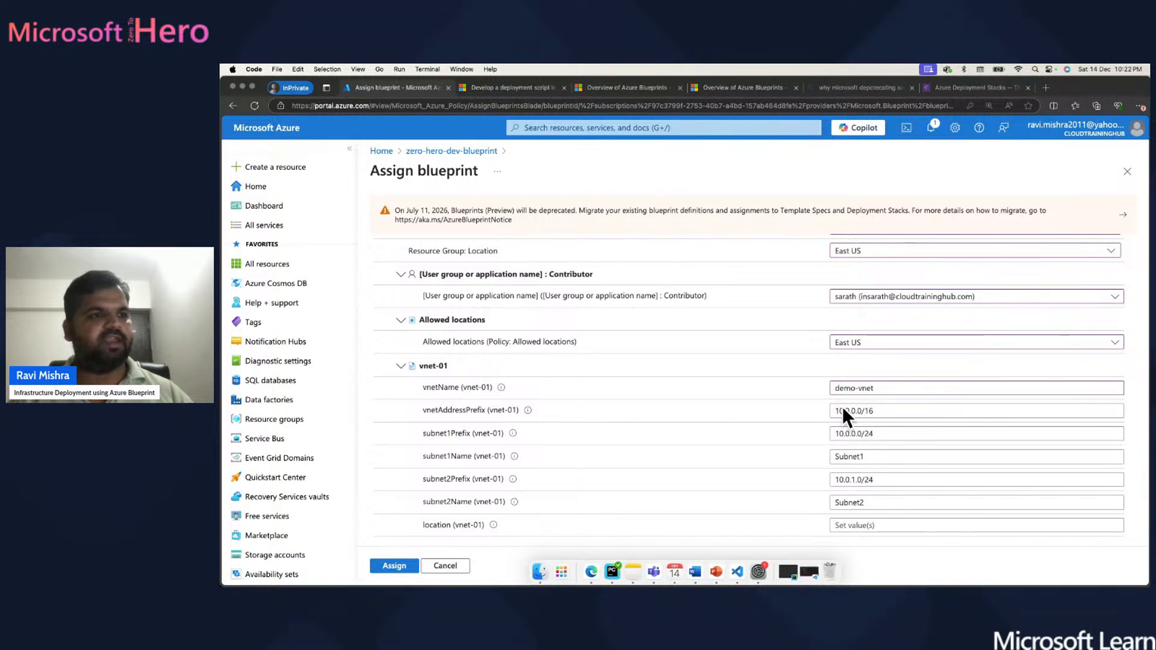
# - Set the vnet-01 location parameter to east us
pyautogui.click(854, 525)
pyautogui.click(854, 525)
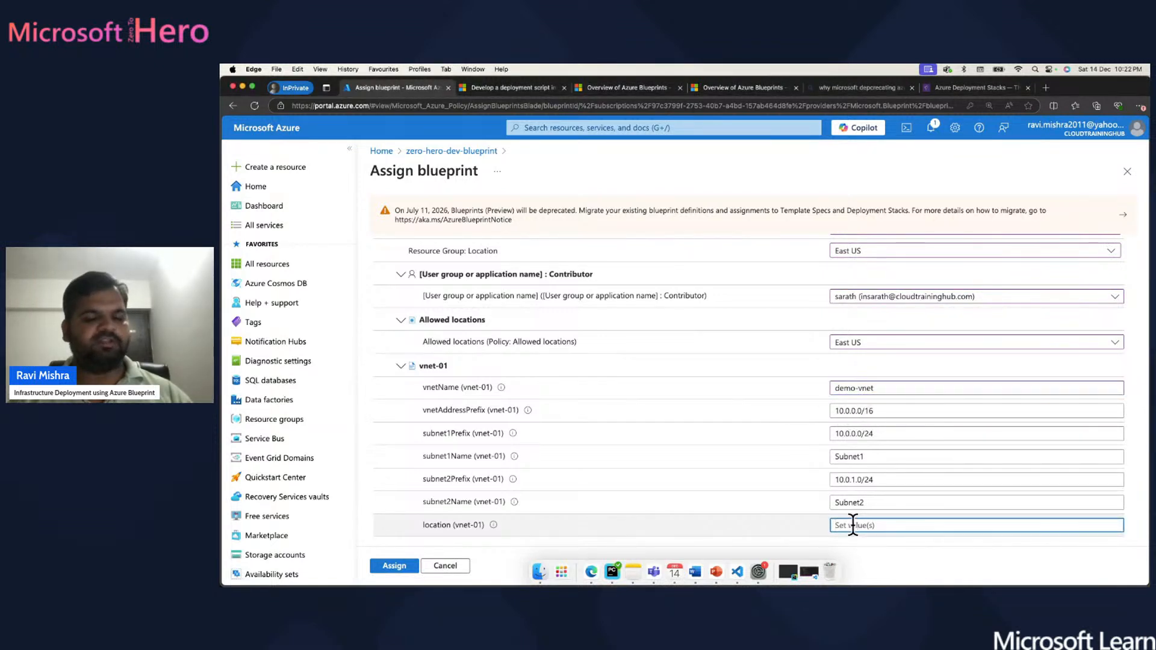
pyautogui.write('east us')
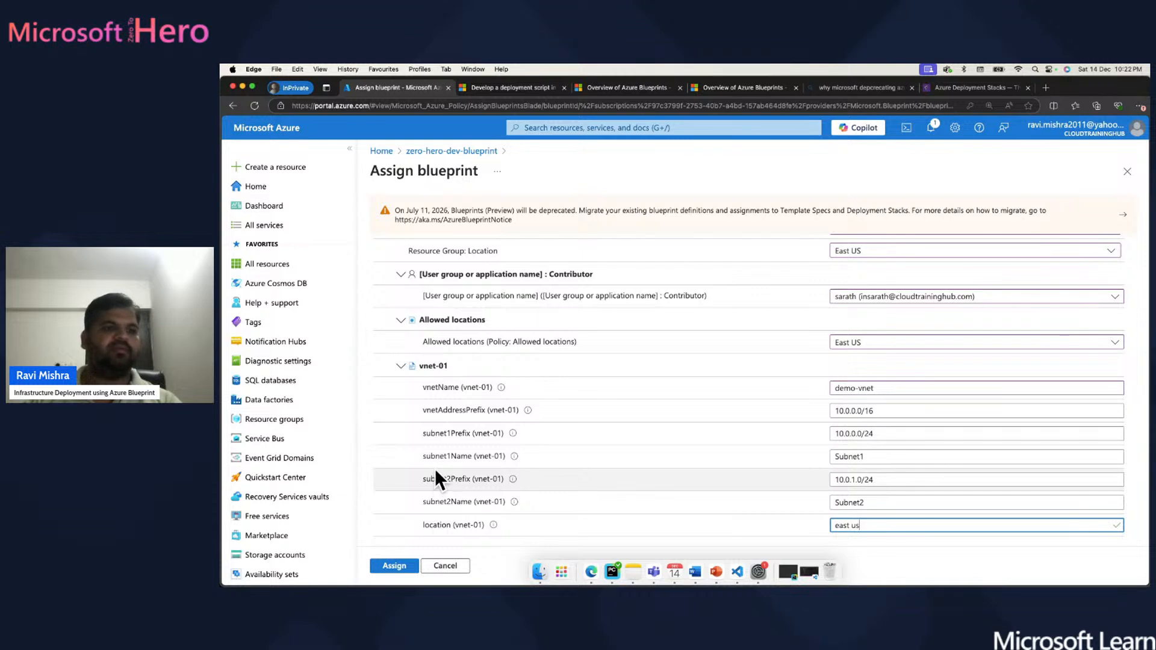
# - Check the assignment form and submit the zero-hero-dev-blueprint assignment
pyautogui.scroll(15, 623, 404)
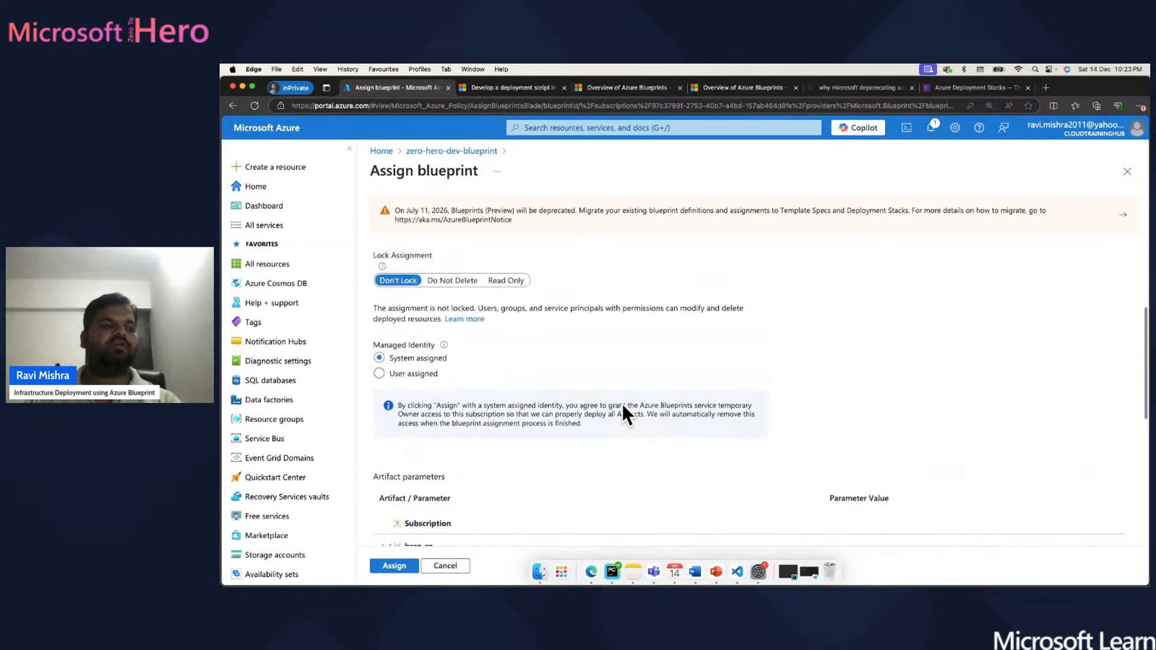
pyautogui.scroll(-12, 623, 407)
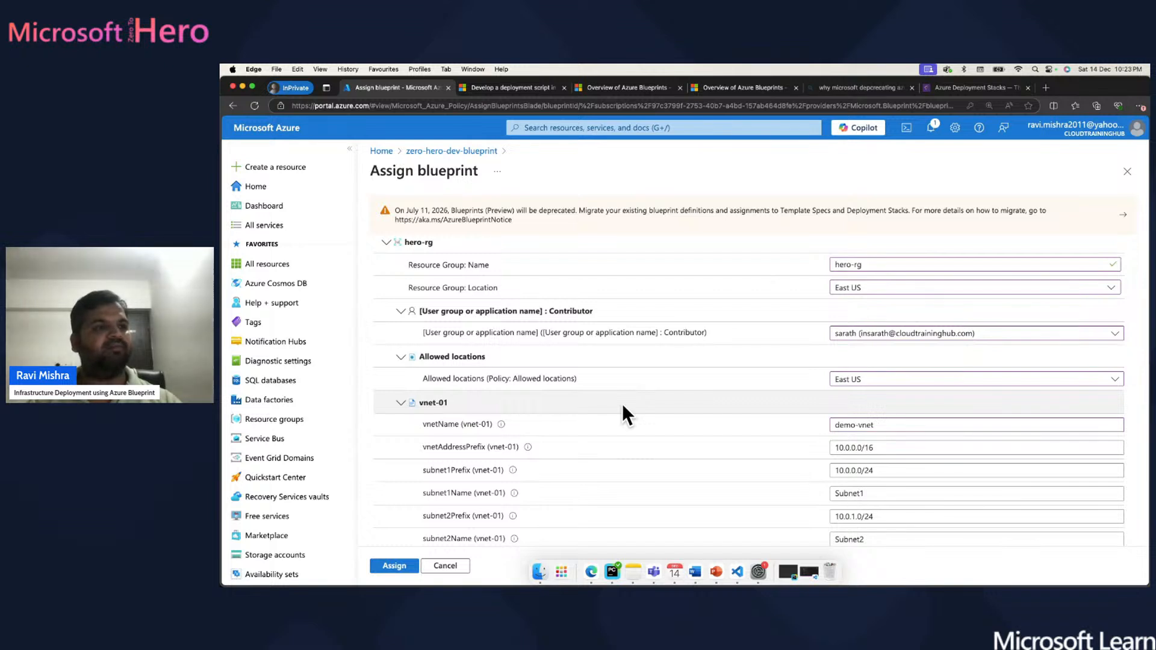
pyautogui.scroll(-2, 623, 404)
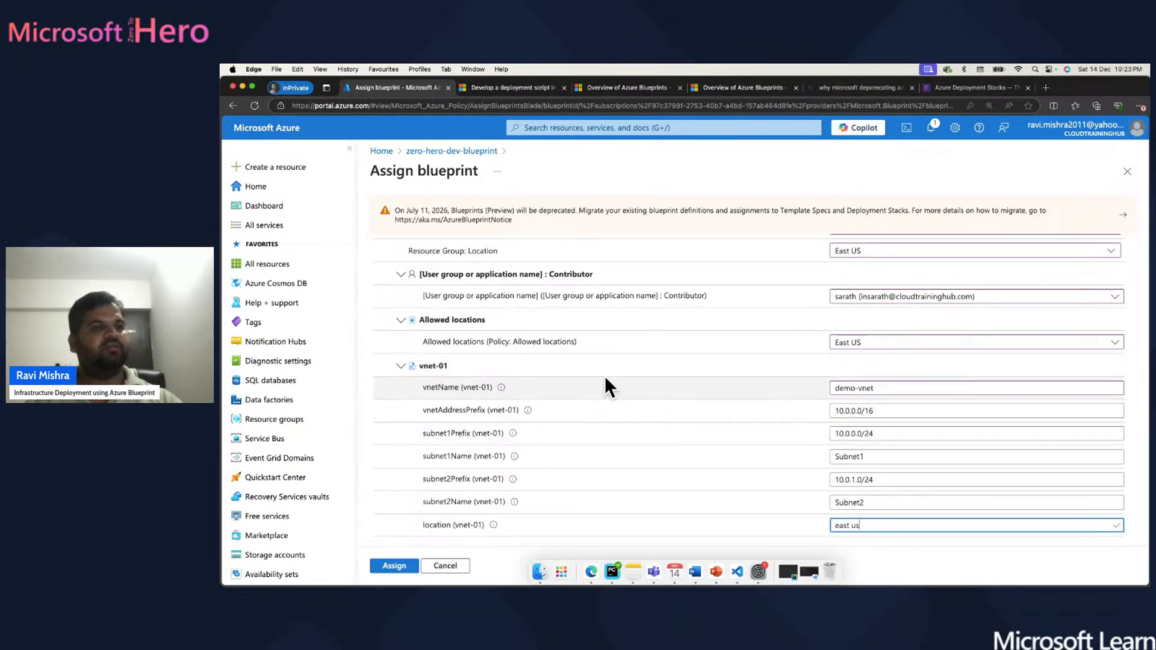
pyautogui.click(395, 566)
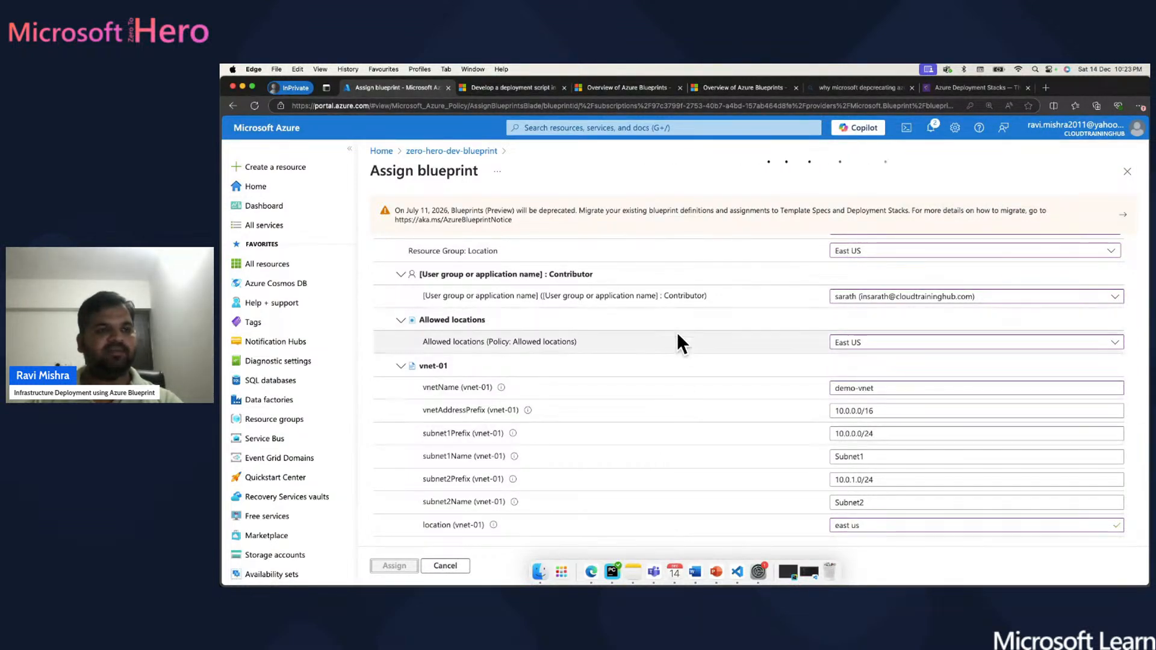
pyautogui.scroll(10, 681, 370)
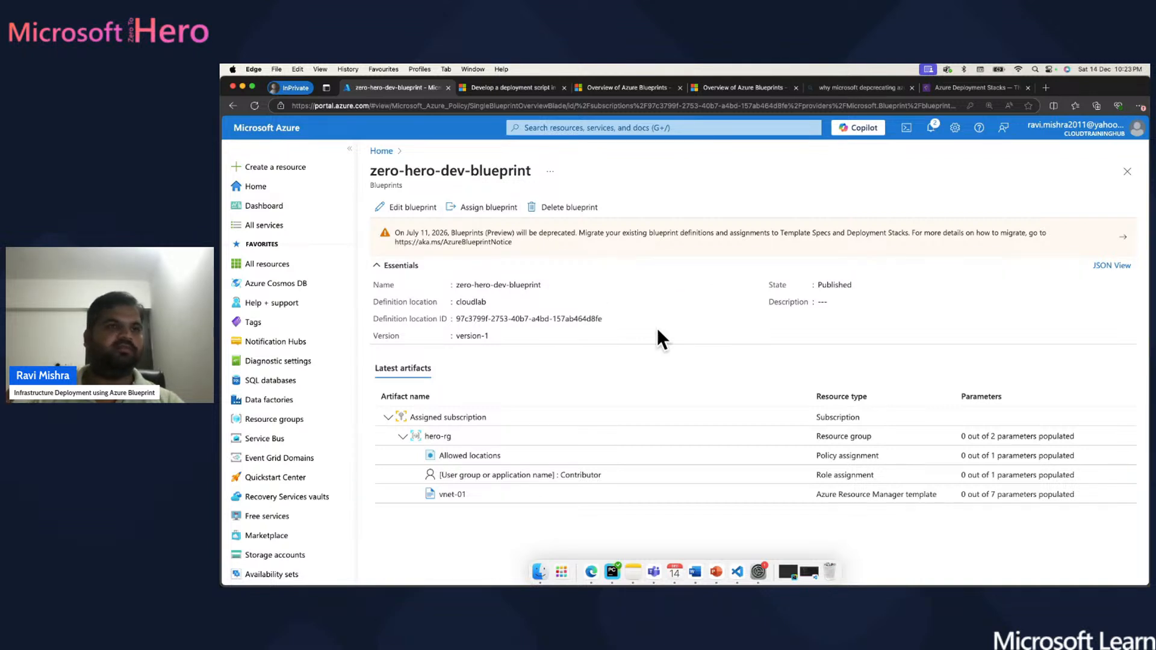
# - Open Assignment-zero-hero-dev-blueprint from the 'Blueprint assignment succeeded' notification and refresh its Waiting status
pyautogui.click(931, 127)
pyautogui.click(930, 222)
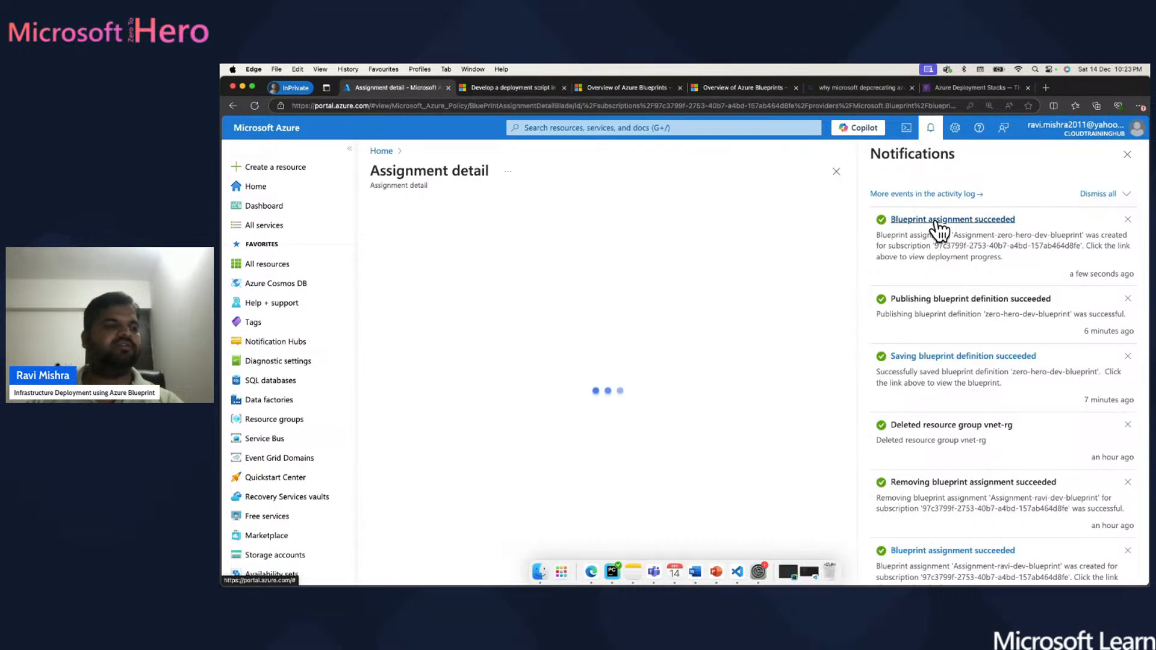
pyautogui.click(1128, 155)
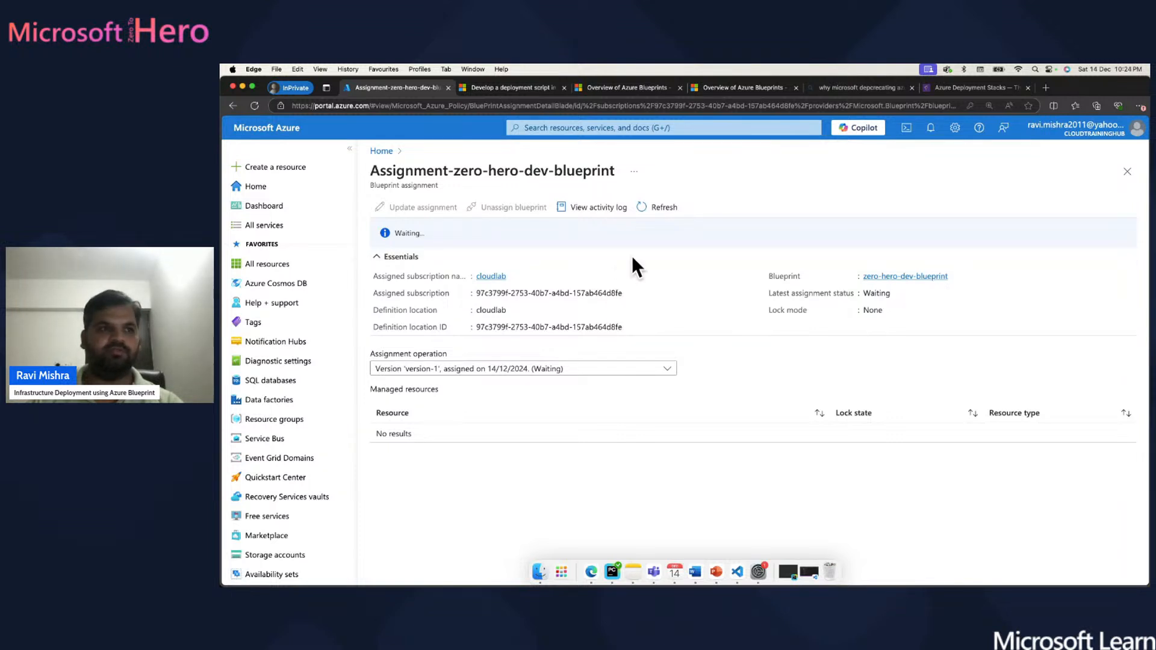
pyautogui.click(659, 208)
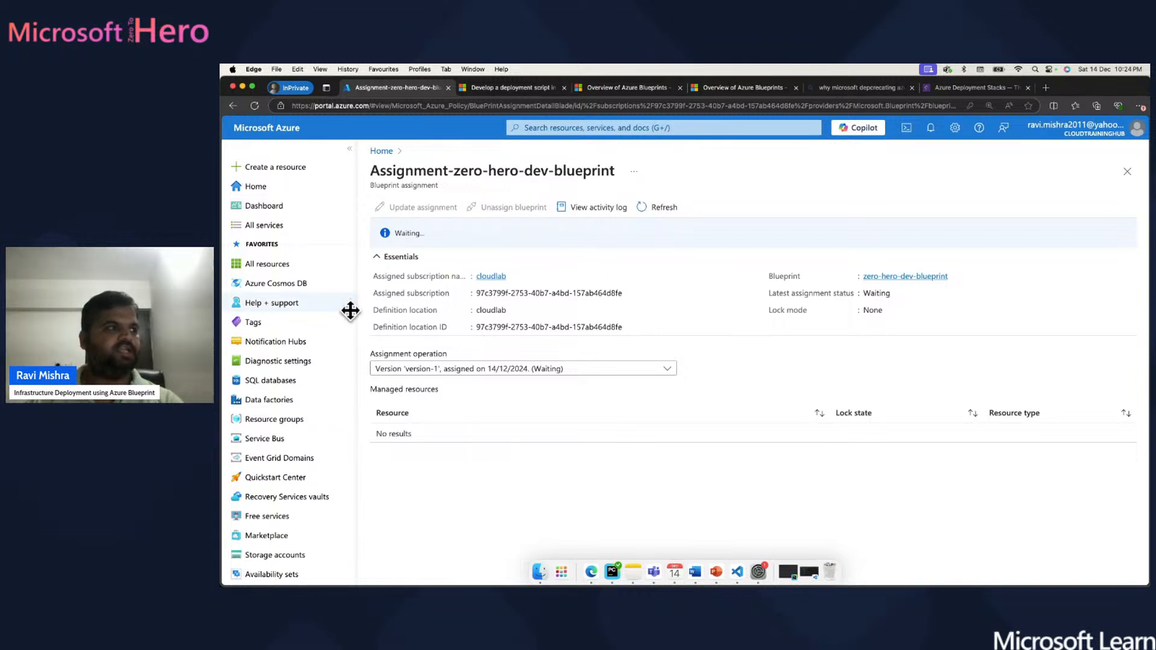
pyautogui.moveTo(299, 311)
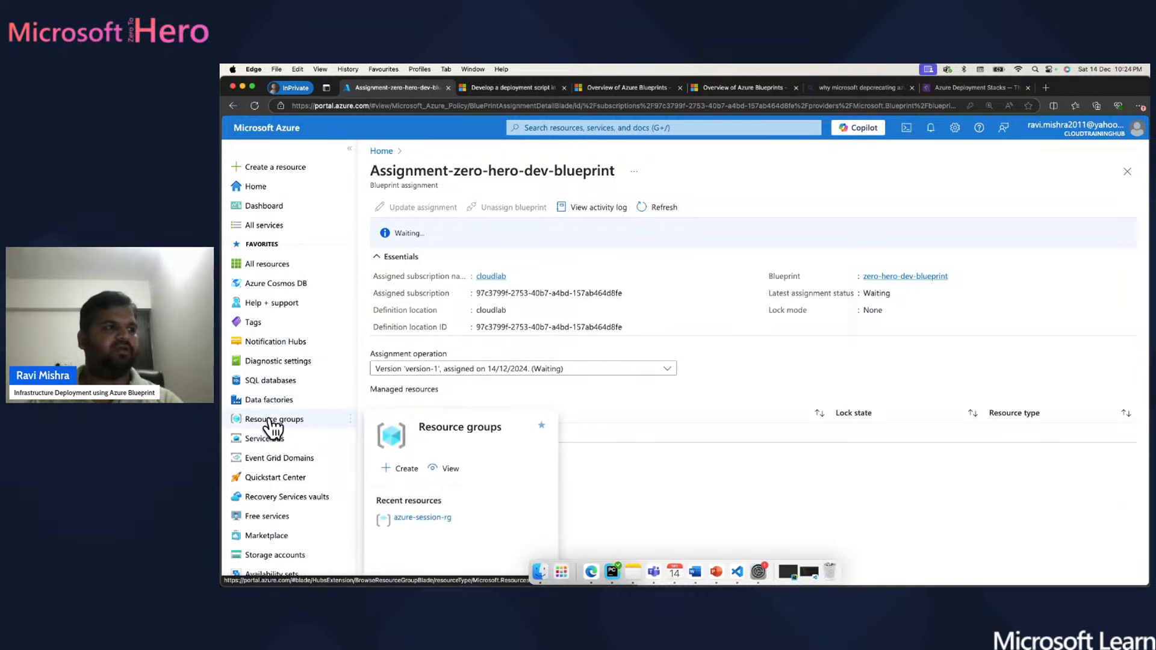
# - Refresh the Resource groups list until hero-rg appears, then open hero-rg
pyautogui.click(272, 424)
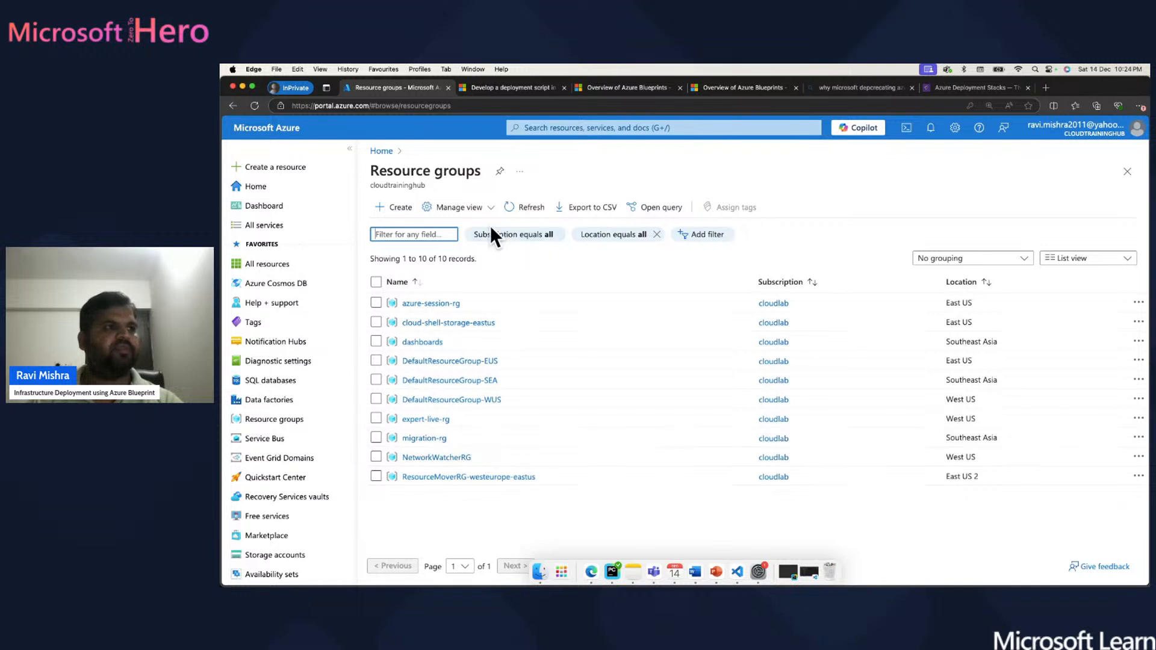
pyautogui.click(517, 205)
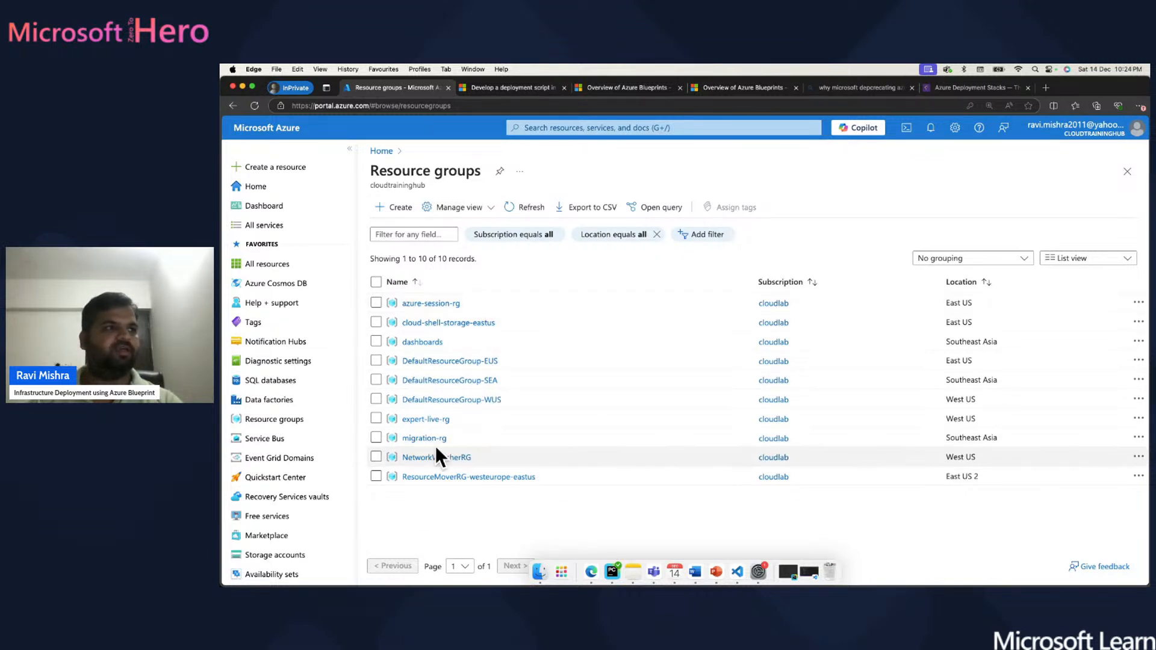
pyautogui.click(523, 207)
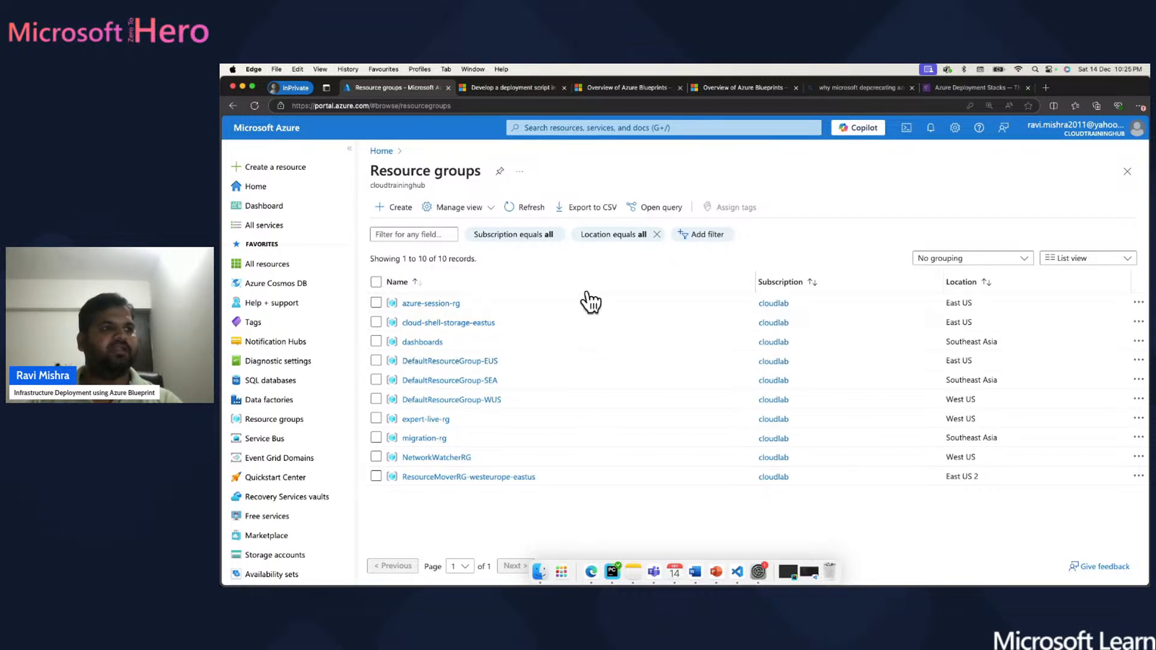
pyautogui.click(523, 206)
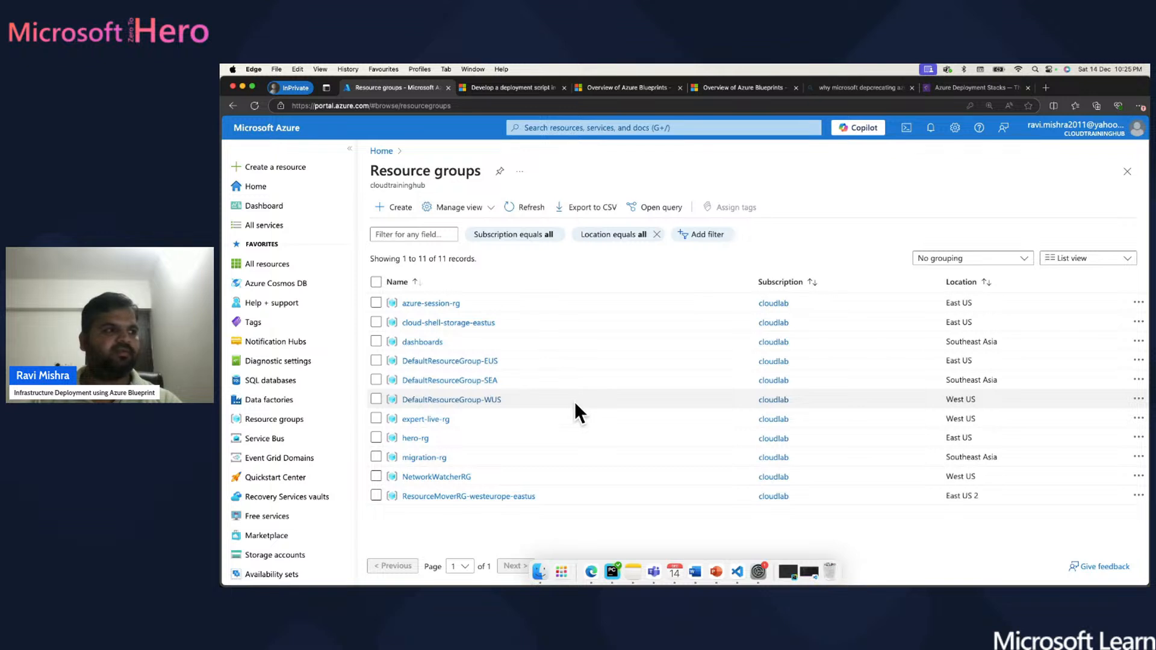
pyautogui.click(414, 438)
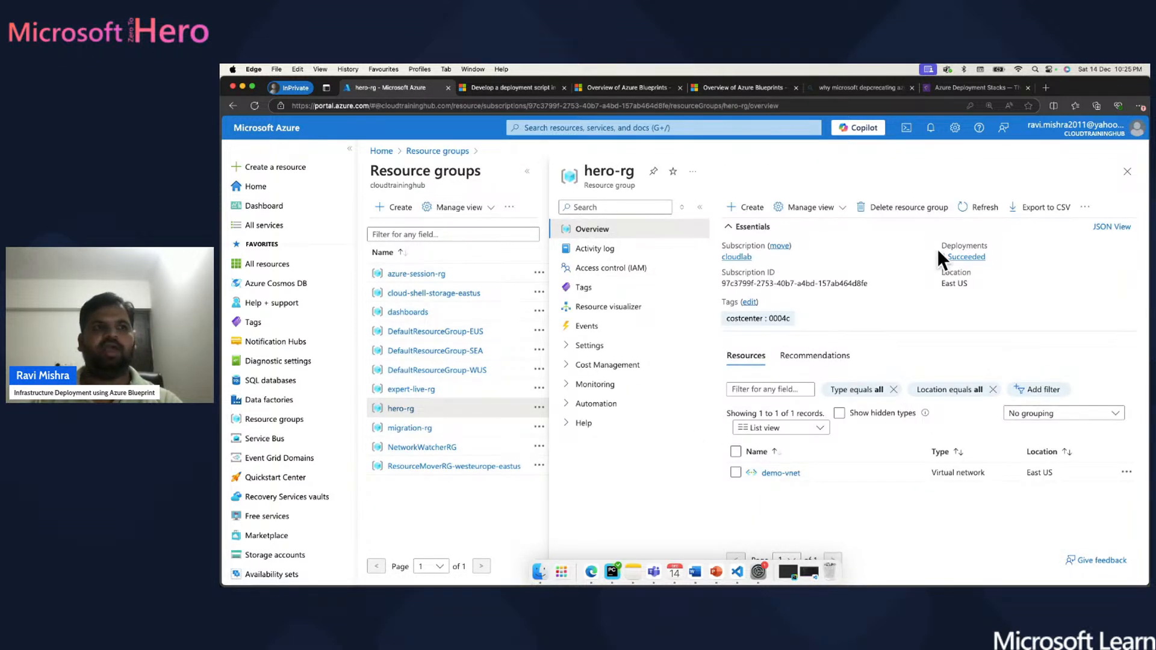
# - Refresh hero-rg's resources, open the demo-vnet virtual network and show the notifications
pyautogui.click(970, 208)
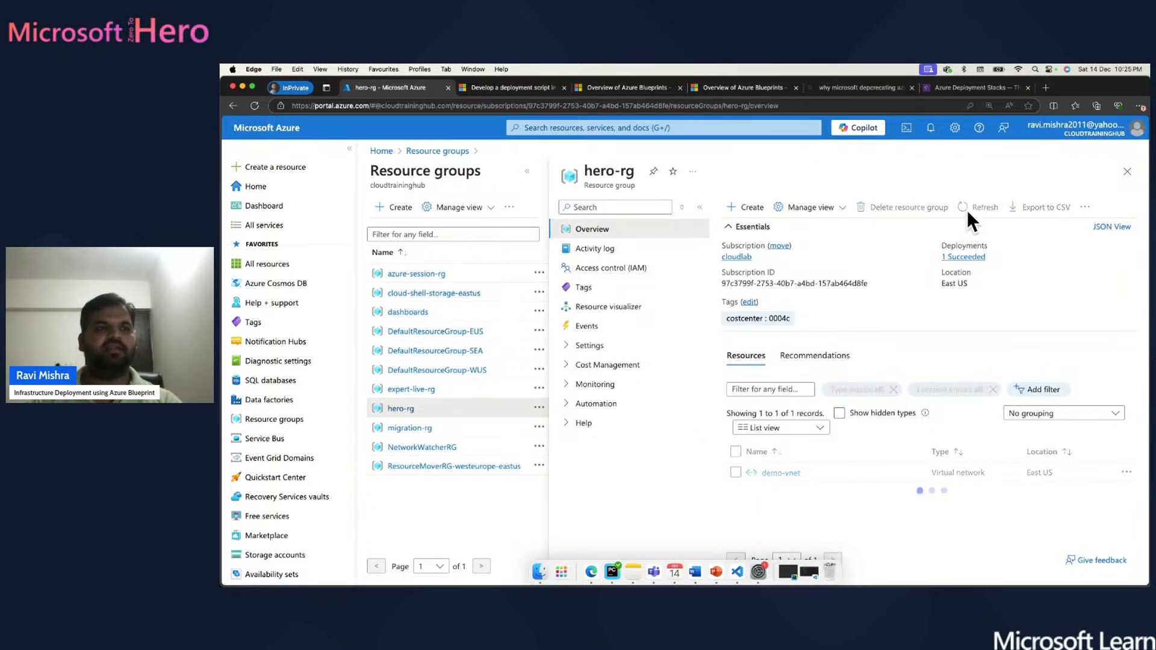
pyautogui.click(780, 474)
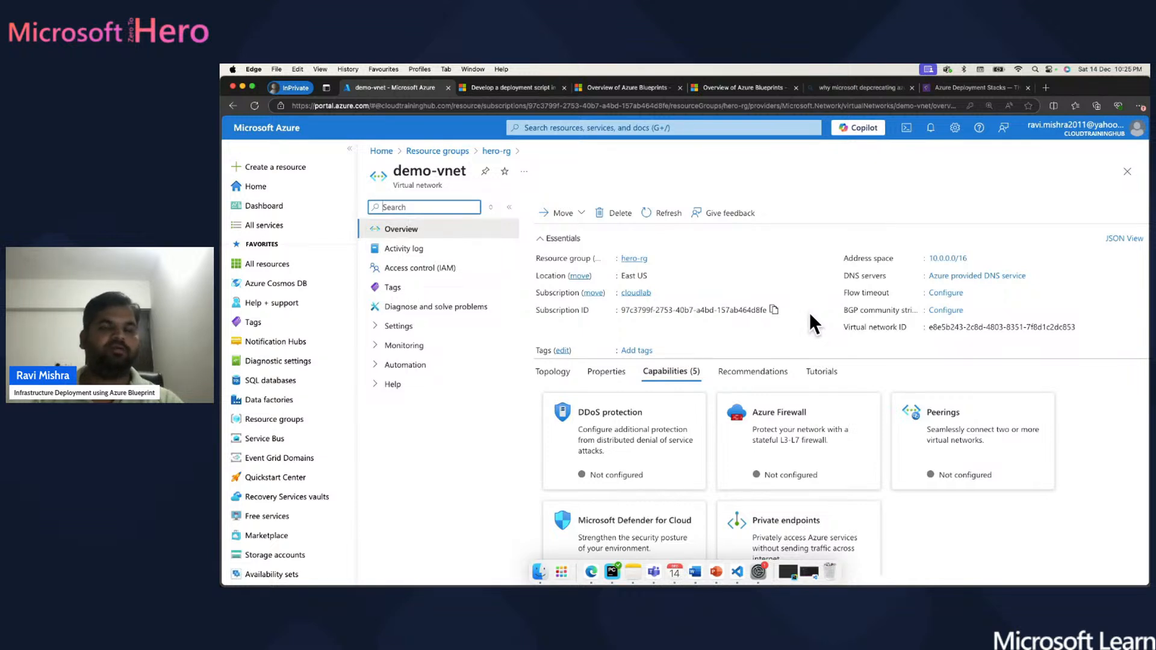
pyautogui.click(931, 128)
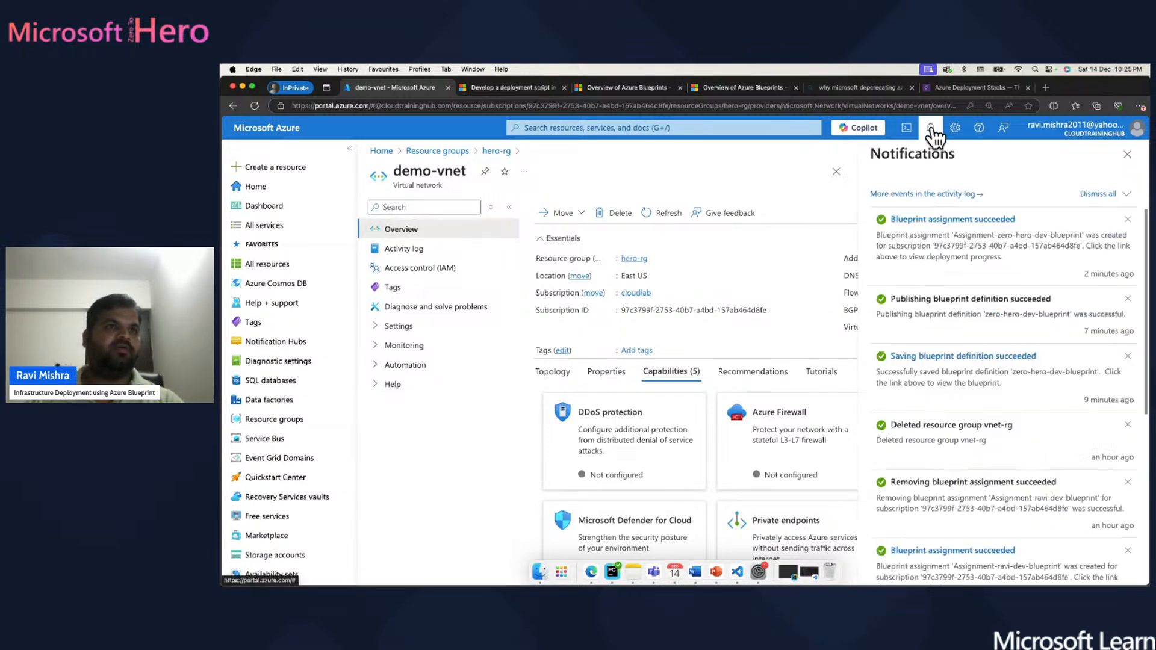
# - Open the succeeded assignment's details from Notifications, start Unassign blueprint, then cancel it
pyautogui.click(941, 222)
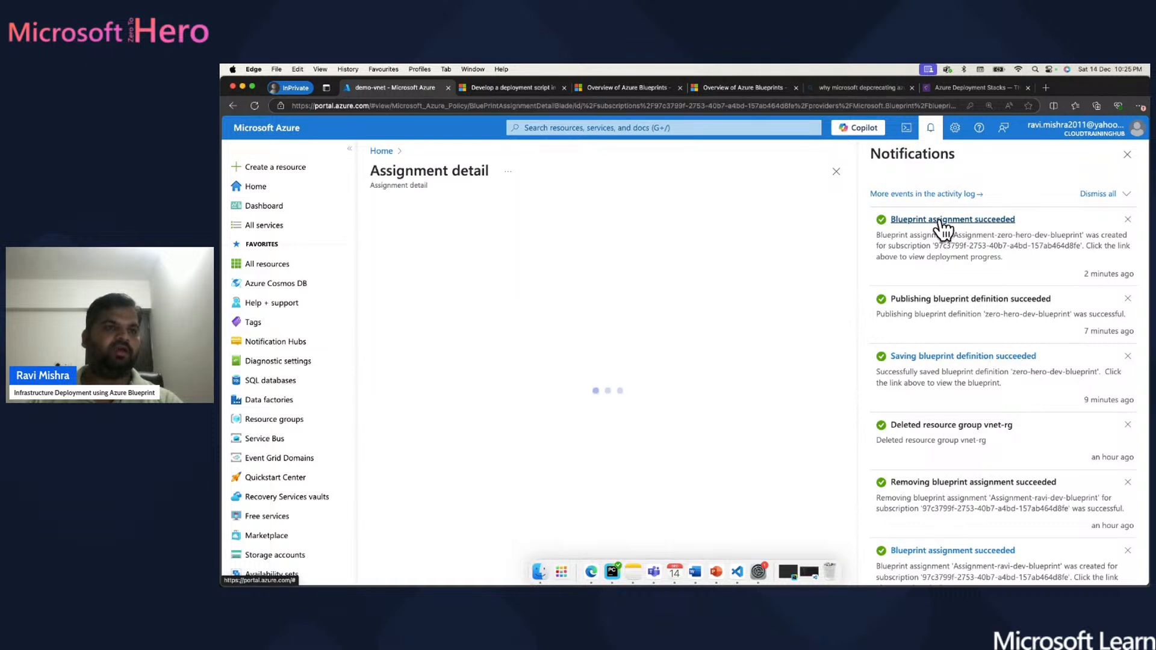
pyautogui.click(1126, 155)
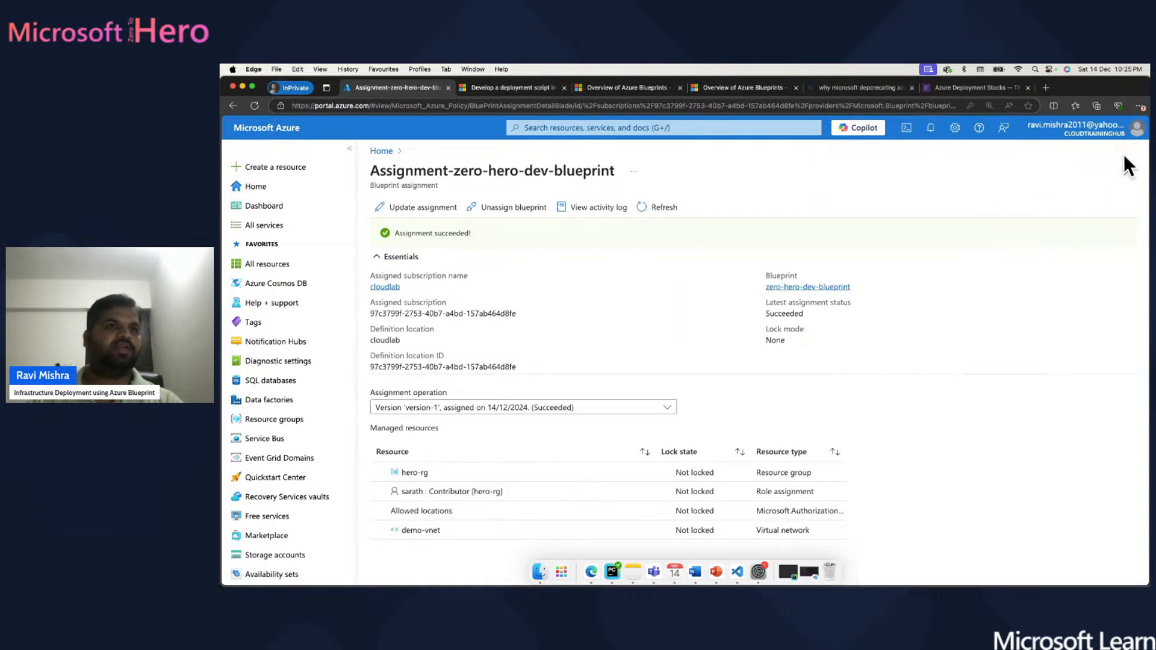
pyautogui.click(491, 212)
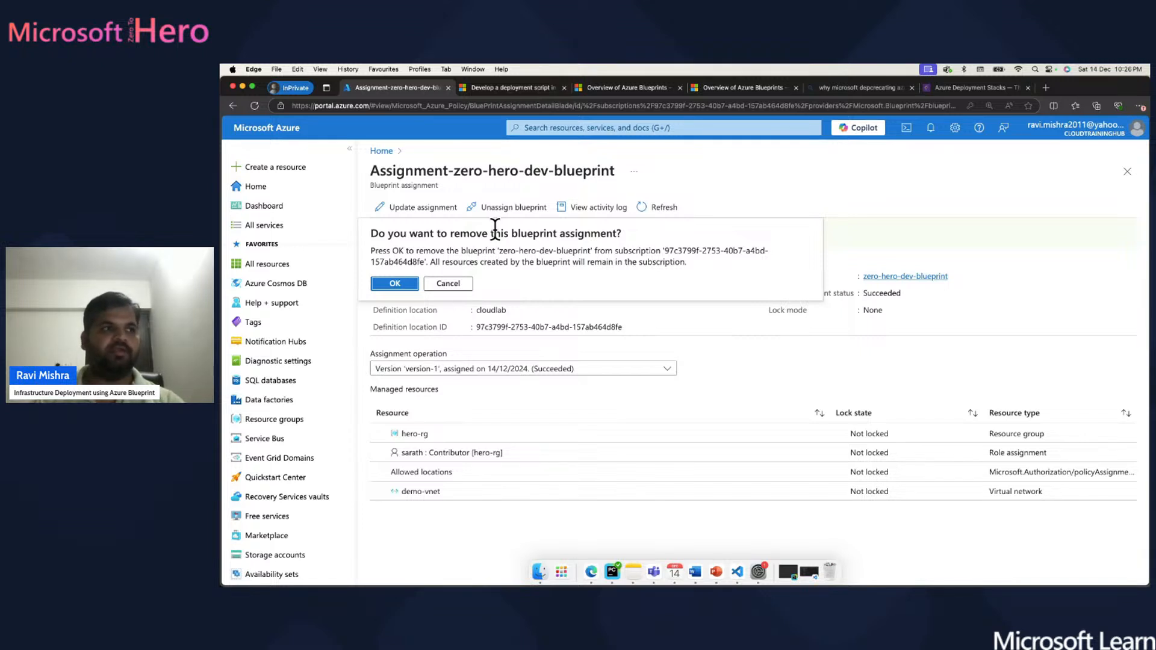
pyautogui.click(462, 284)
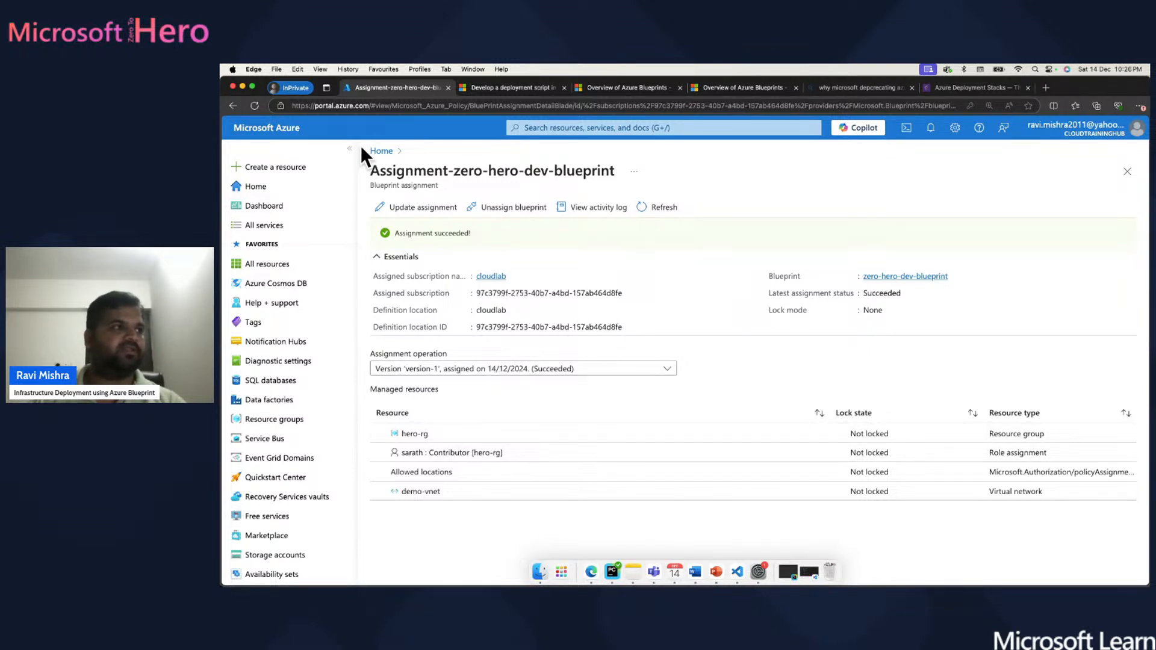
# - Browse from Home through Resource groups to the hero-rg resource group
pyautogui.click(382, 151)
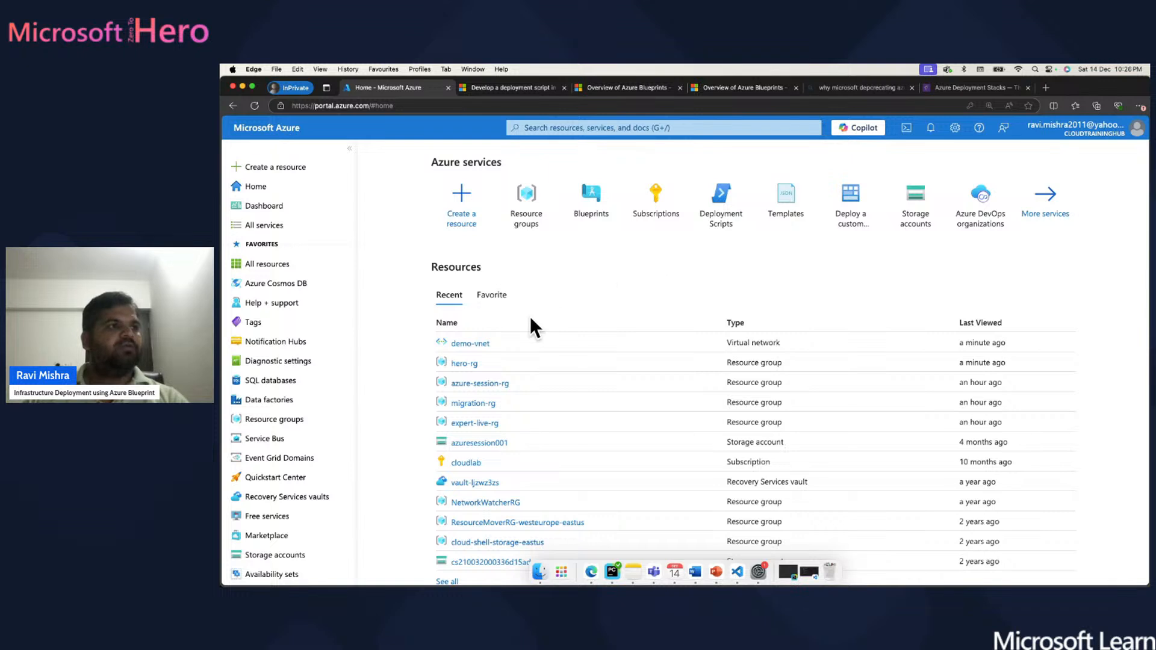
pyautogui.click(528, 196)
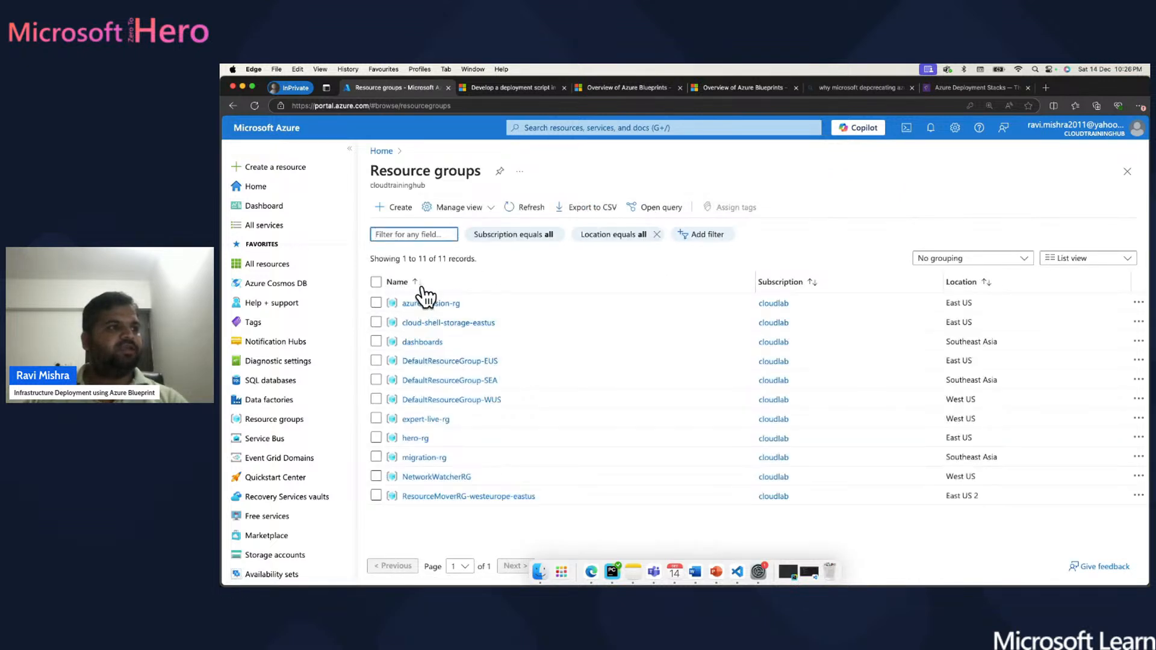
pyautogui.click(417, 438)
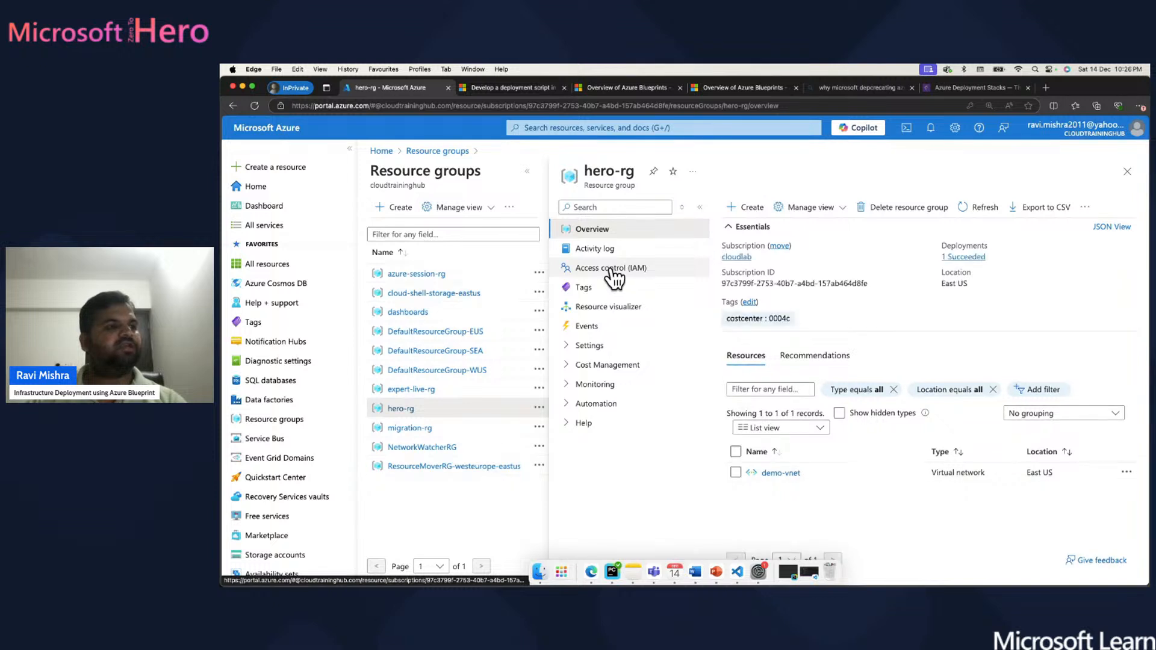
# - Search 'policy', view all compliance and open Allowed locations, showing demo-vnet compliant at 100%
pyautogui.click(384, 152)
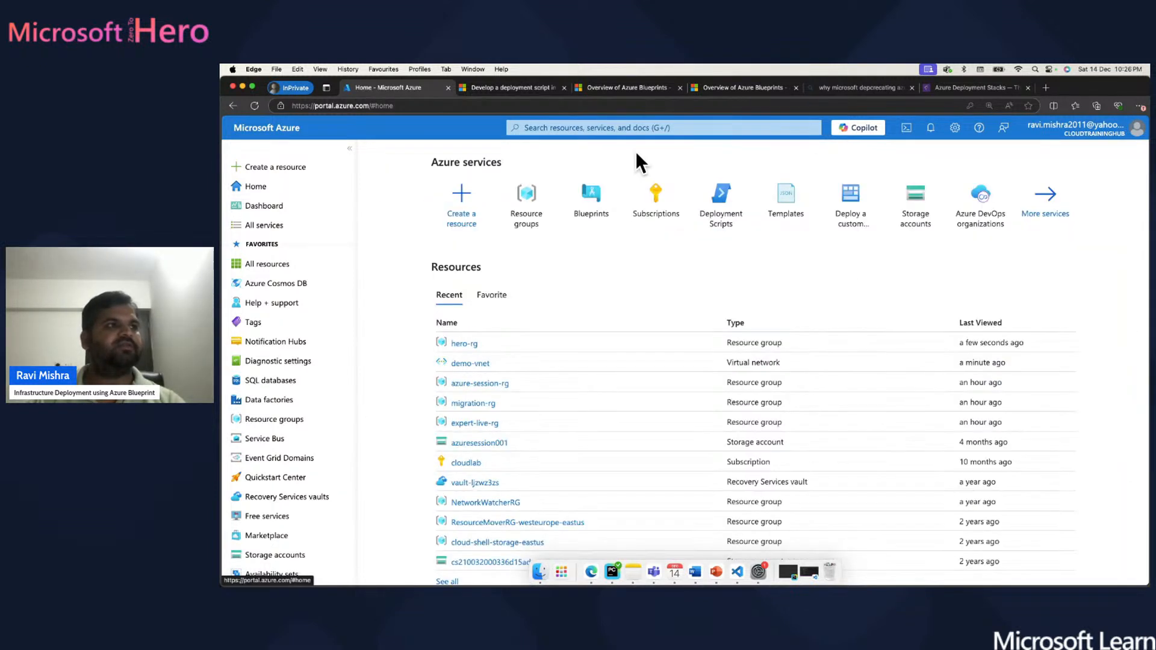
pyautogui.click(590, 128)
pyautogui.write('policy')
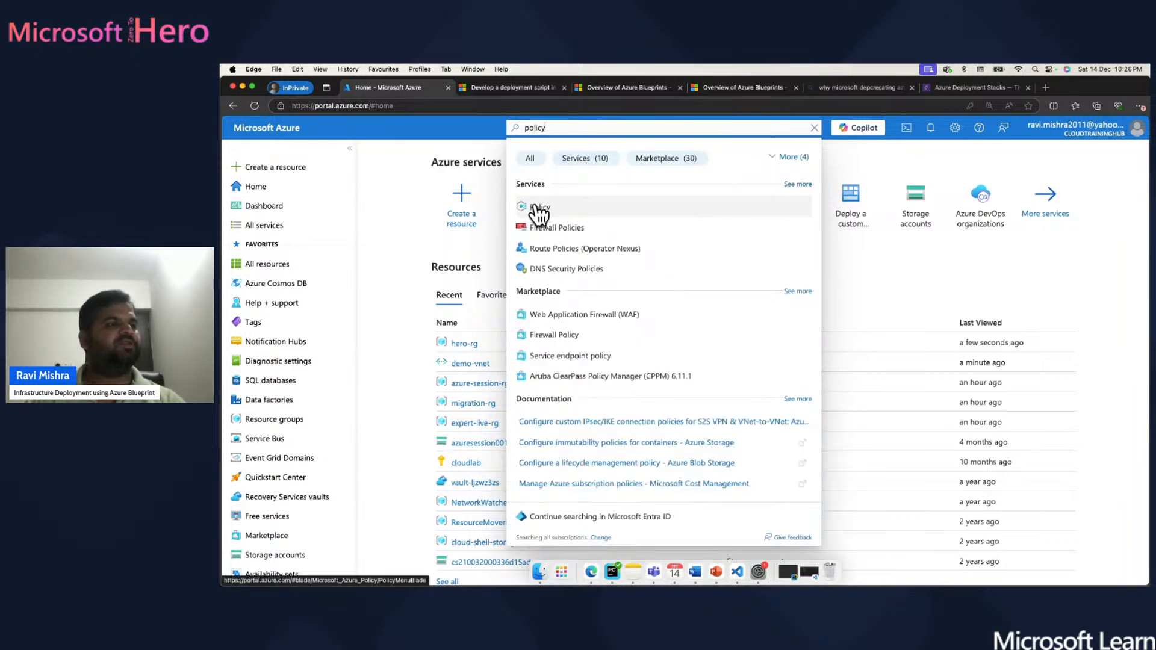
pyautogui.click(538, 208)
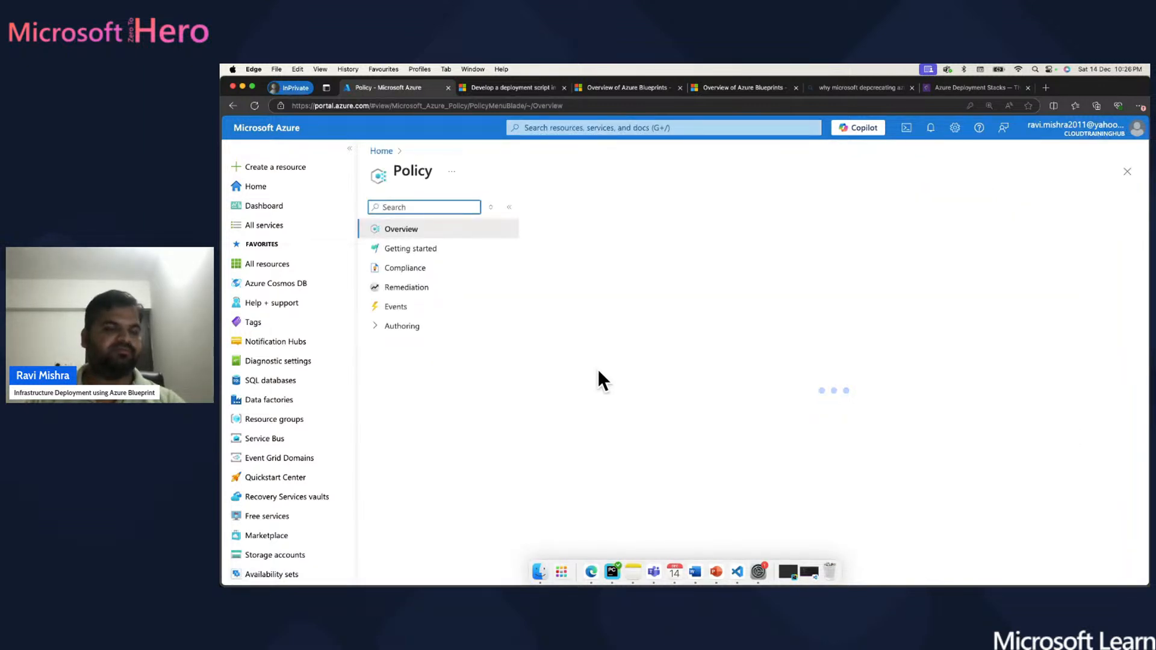
pyautogui.scroll(-5, 663, 403)
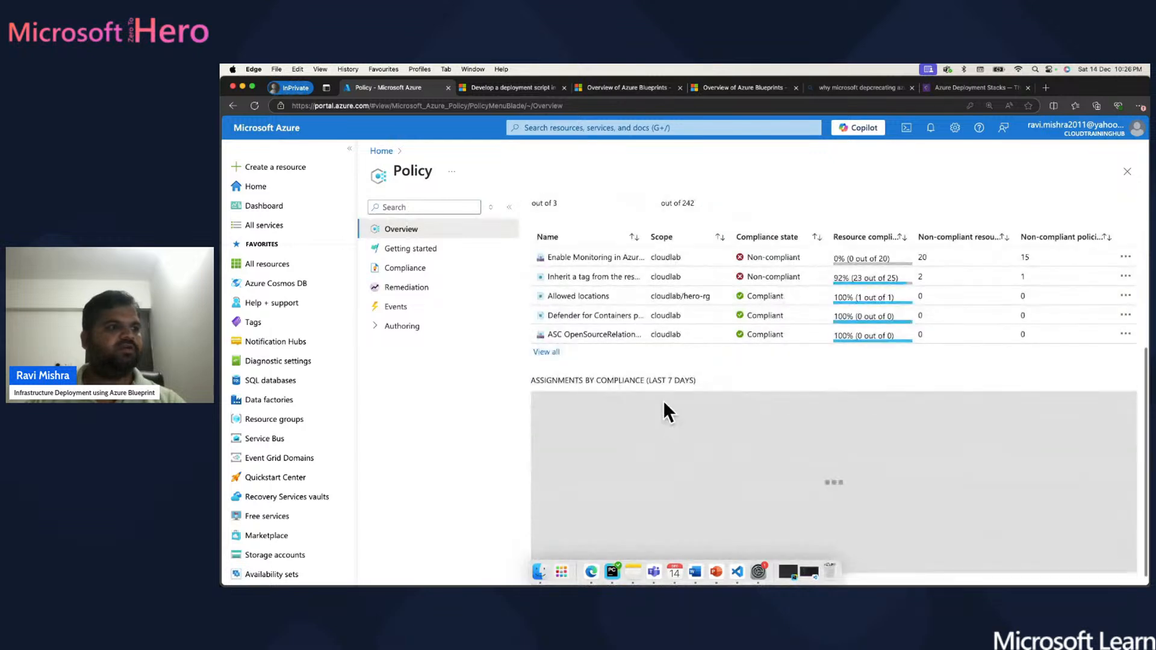
pyautogui.scroll(1, 663, 399)
pyautogui.click(543, 413)
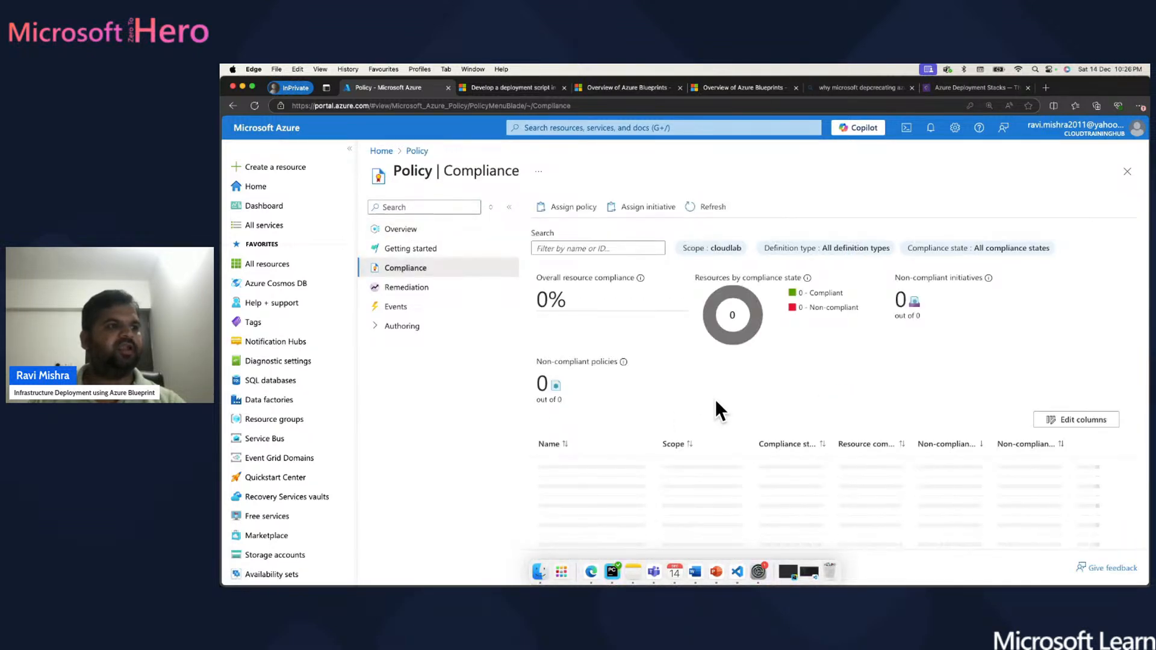
pyautogui.scroll(-3, 716, 402)
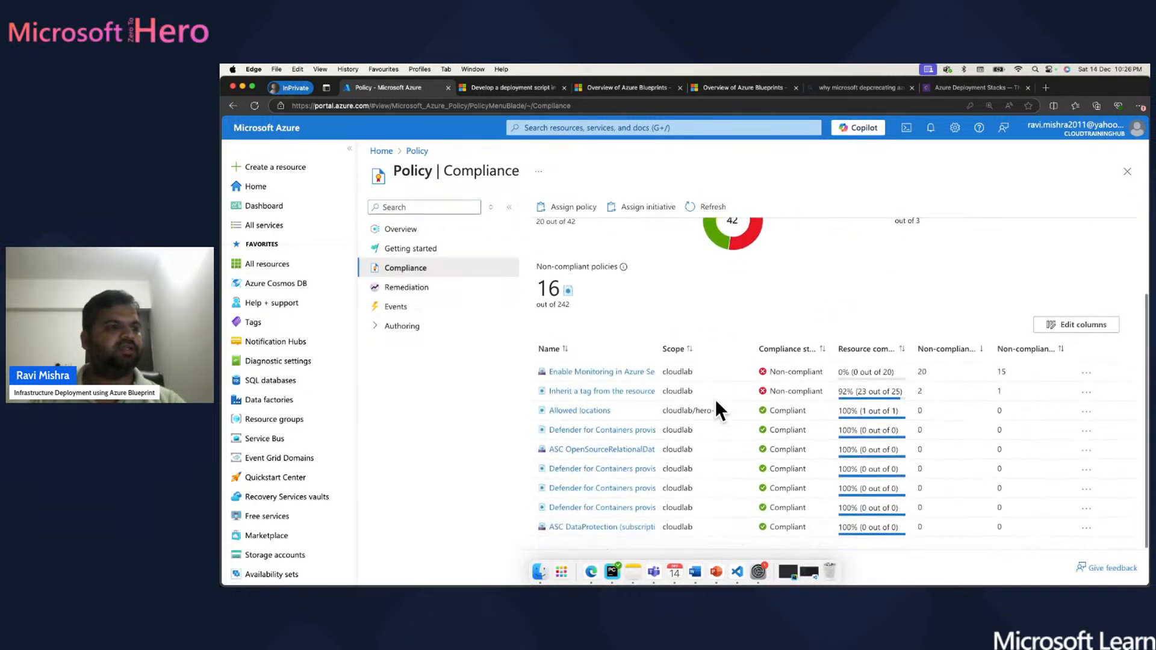
pyautogui.click(570, 411)
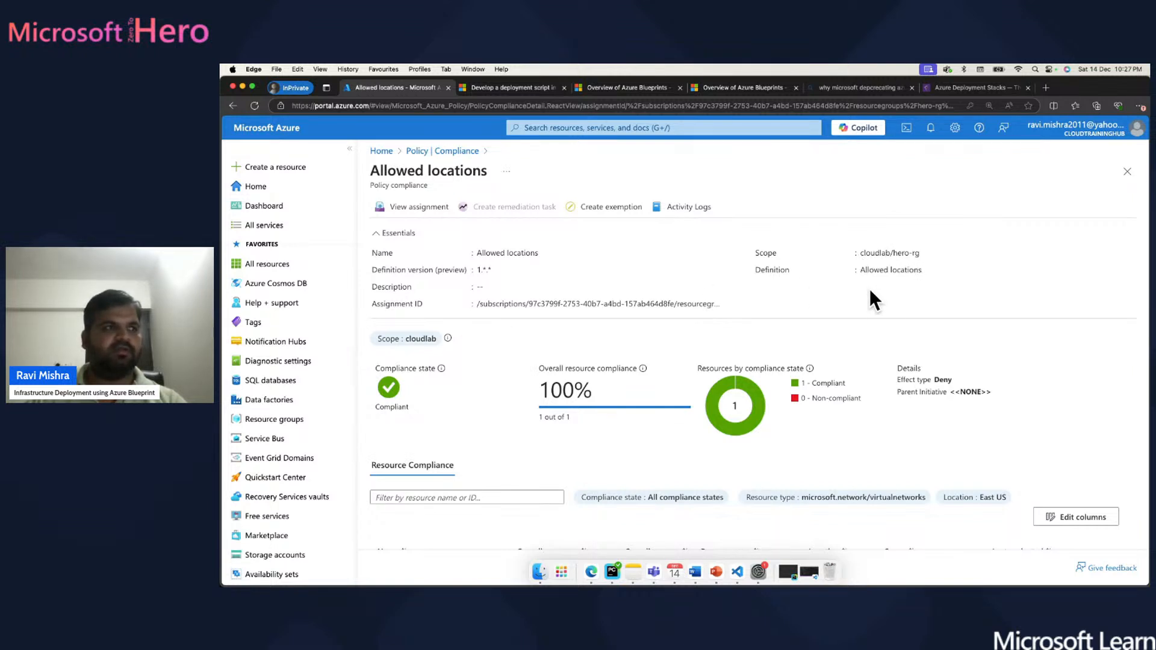
pyautogui.scroll(-2, 729, 310)
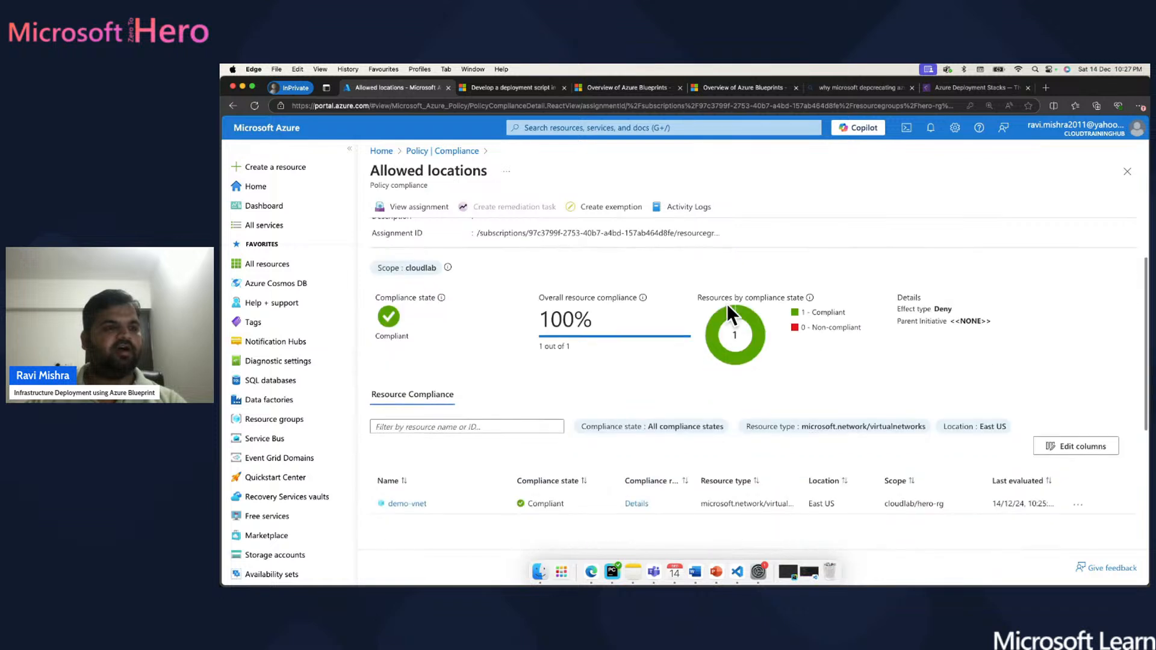
pyautogui.scroll(-5, 728, 304)
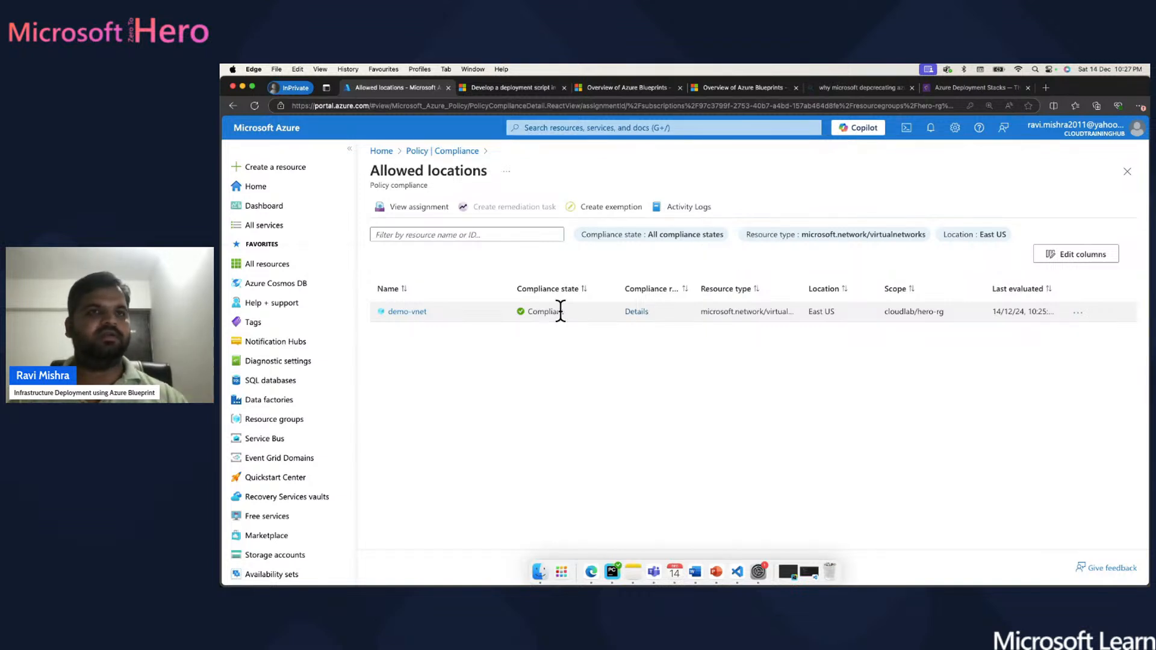
pyautogui.scroll(5, 560, 312)
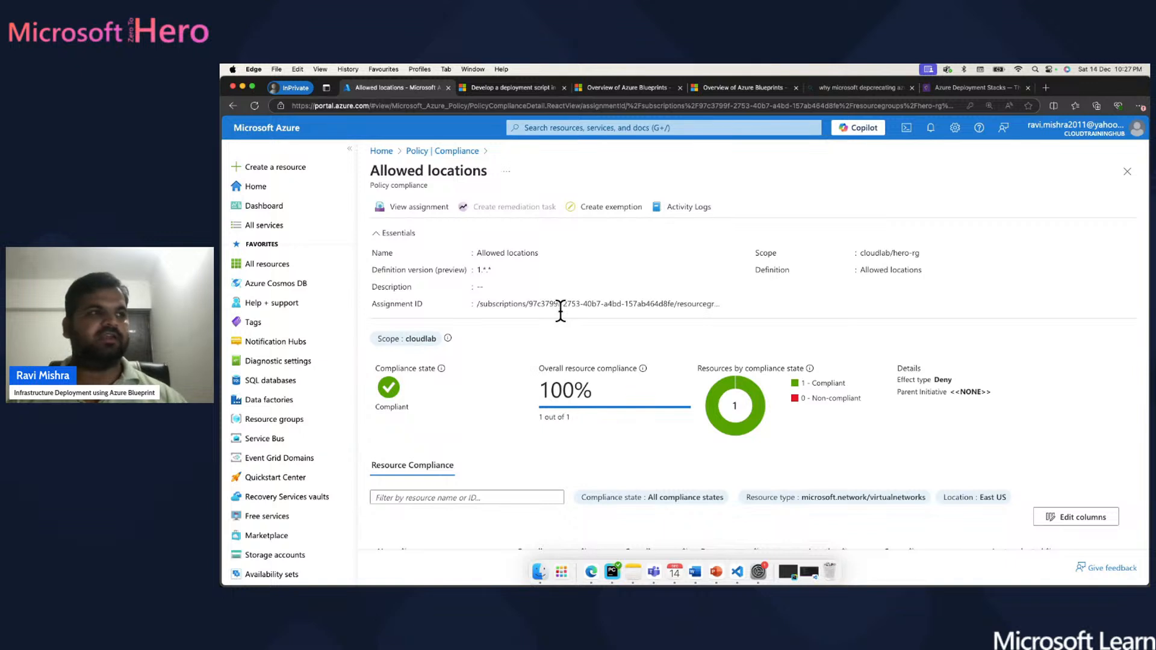
# - Go Home, briefly open the Blueprints service, then return to the Home page
pyautogui.click(382, 151)
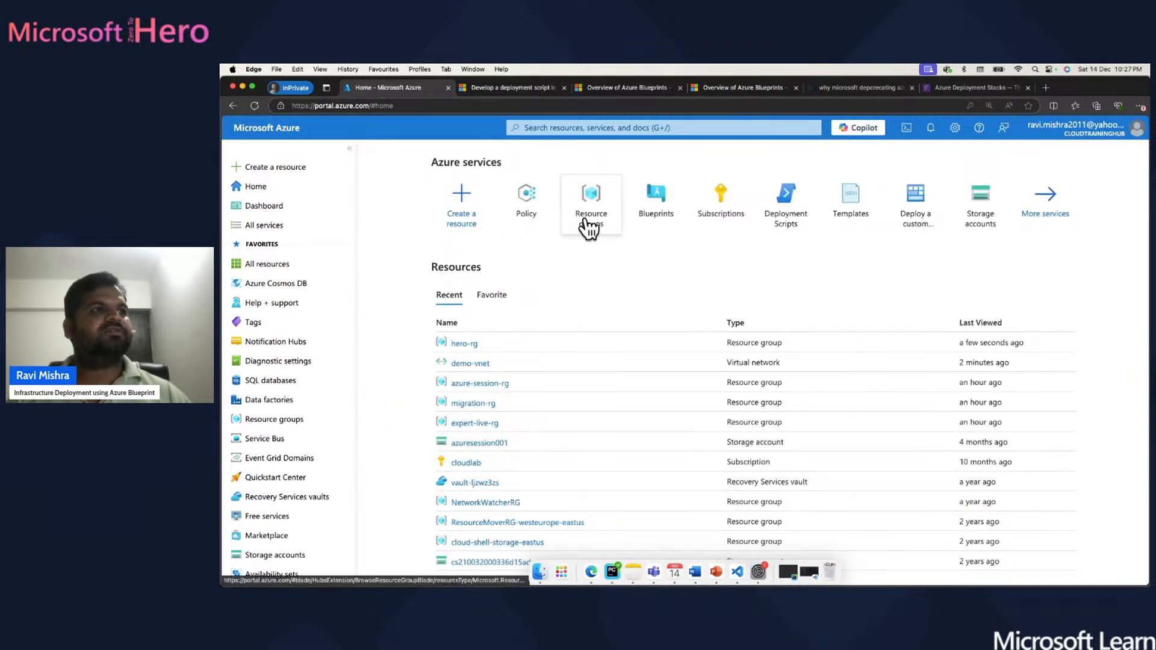
pyautogui.click(662, 211)
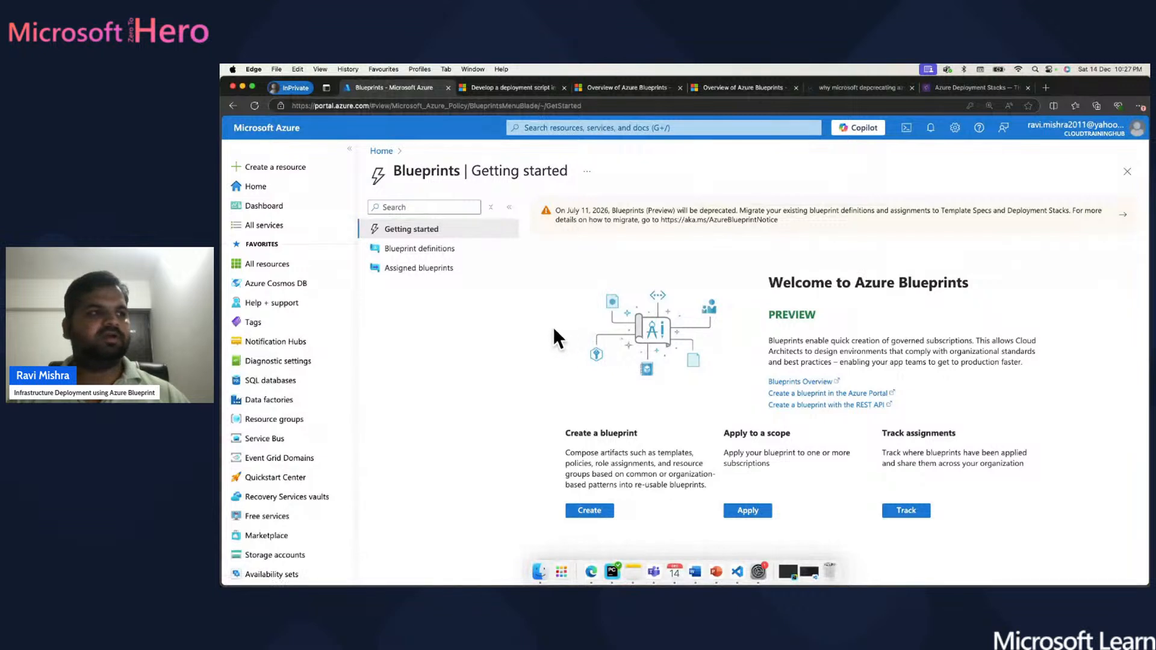
pyautogui.click(379, 151)
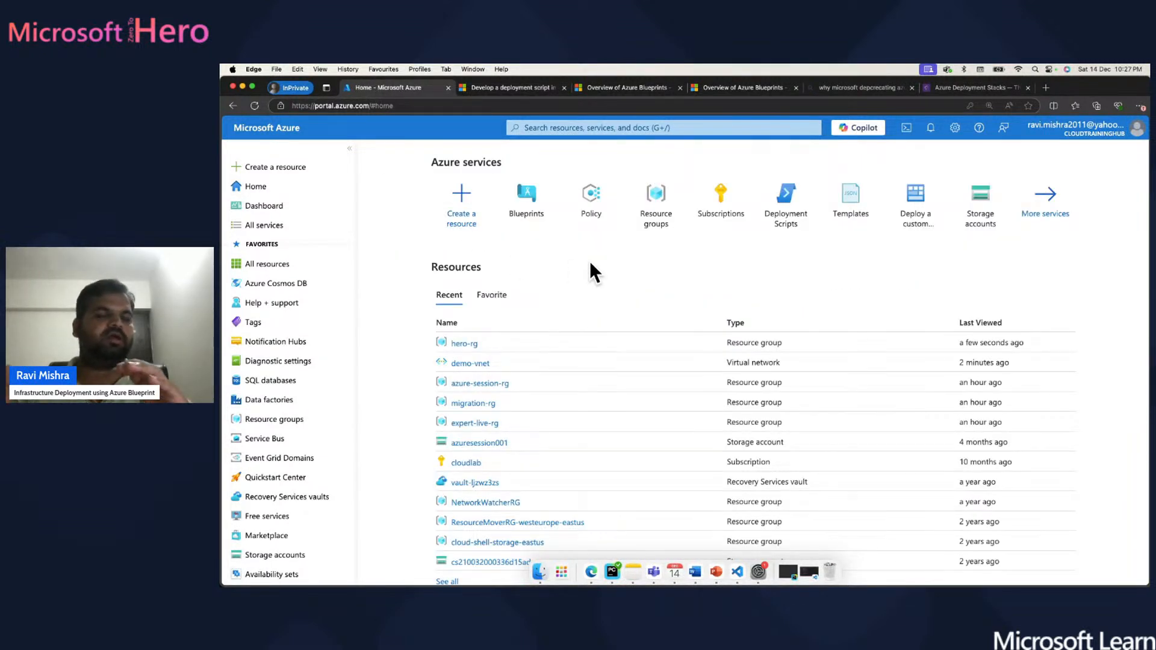